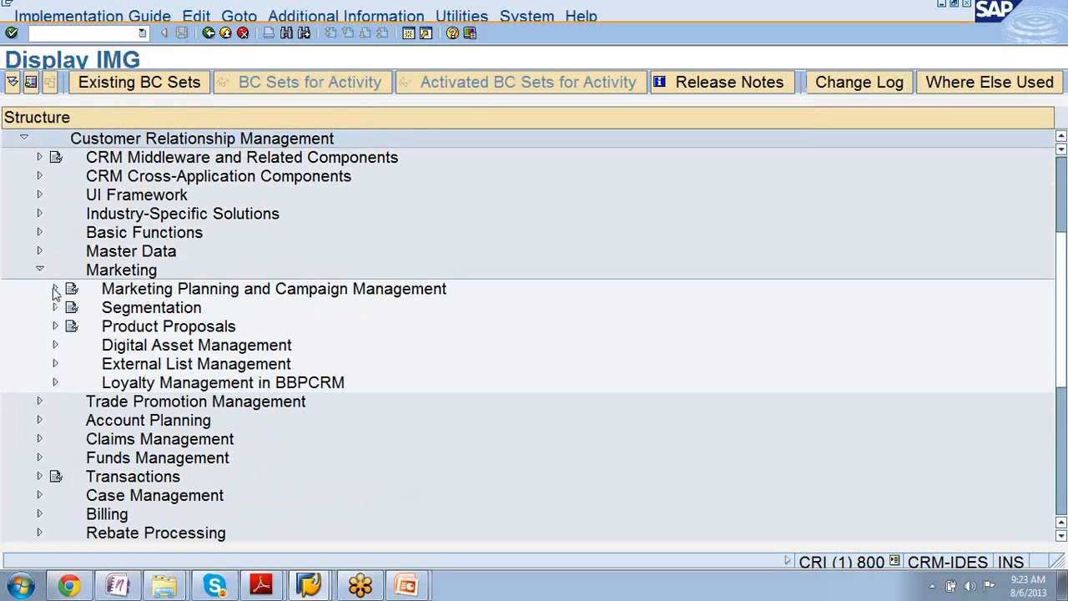
- Expand the Transactions, Settings for Leads and Questionnaires for Leads nodes after a brief look into Marketing Planning and Campaign Management
left_click(55, 288)
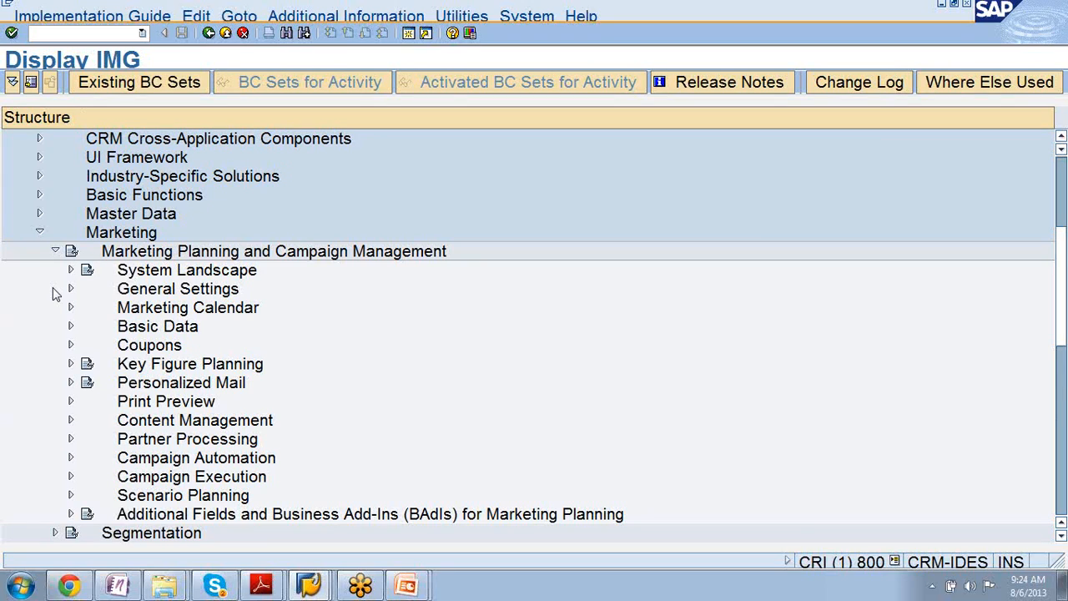
left_click(56, 251)
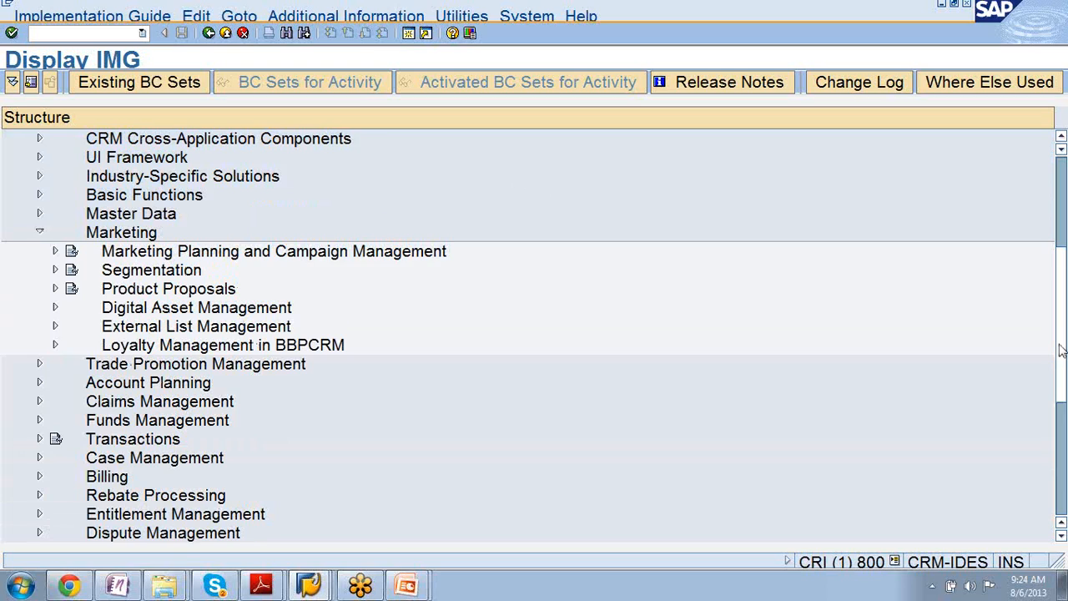
scroll(1061, 351, "down", 3)
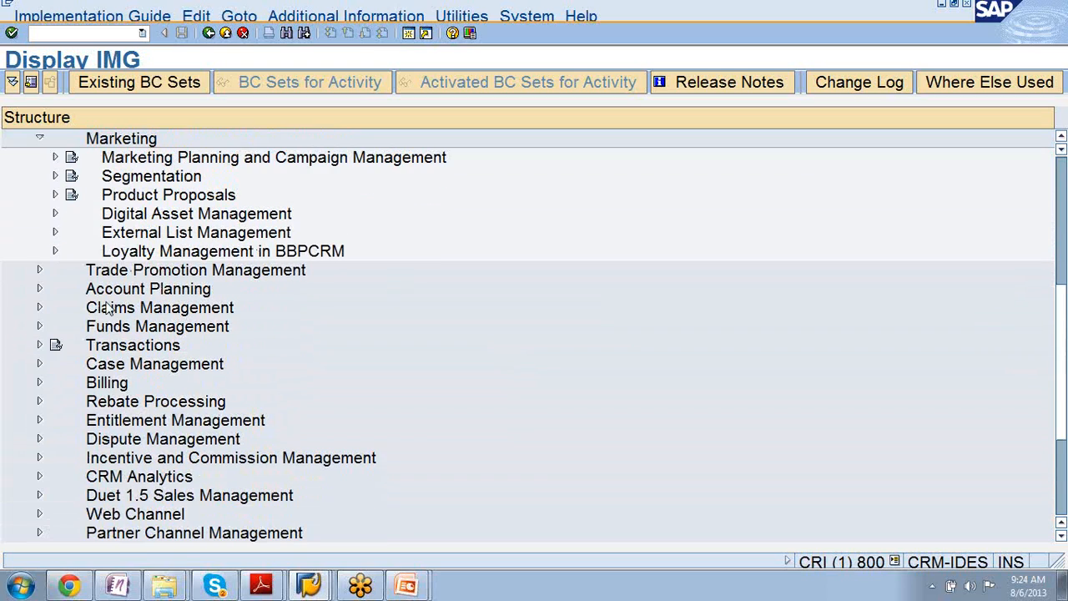
left_click(39, 349)
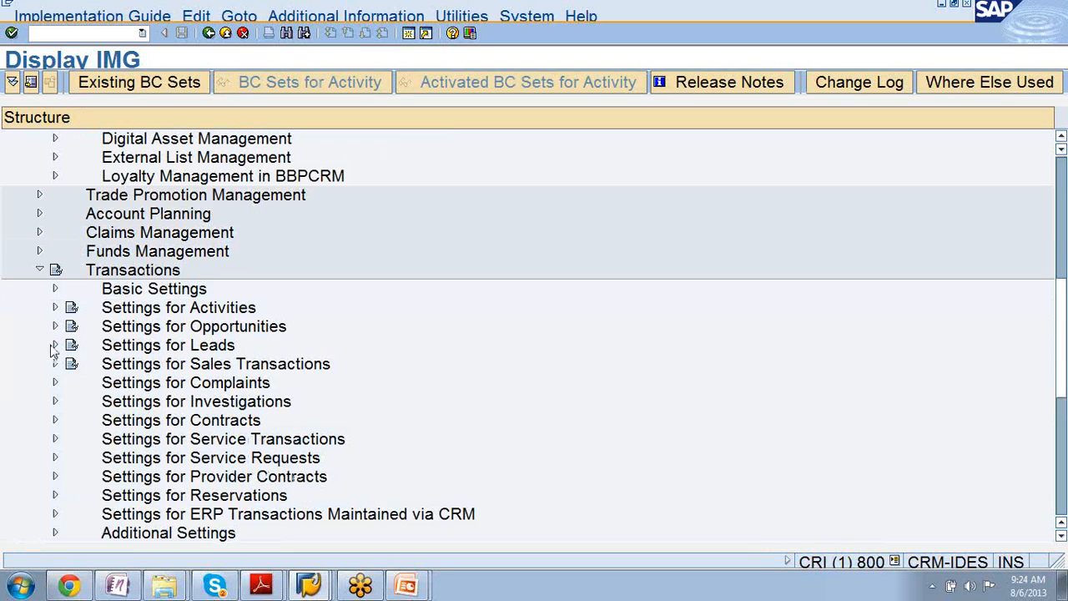
left_click(55, 345)
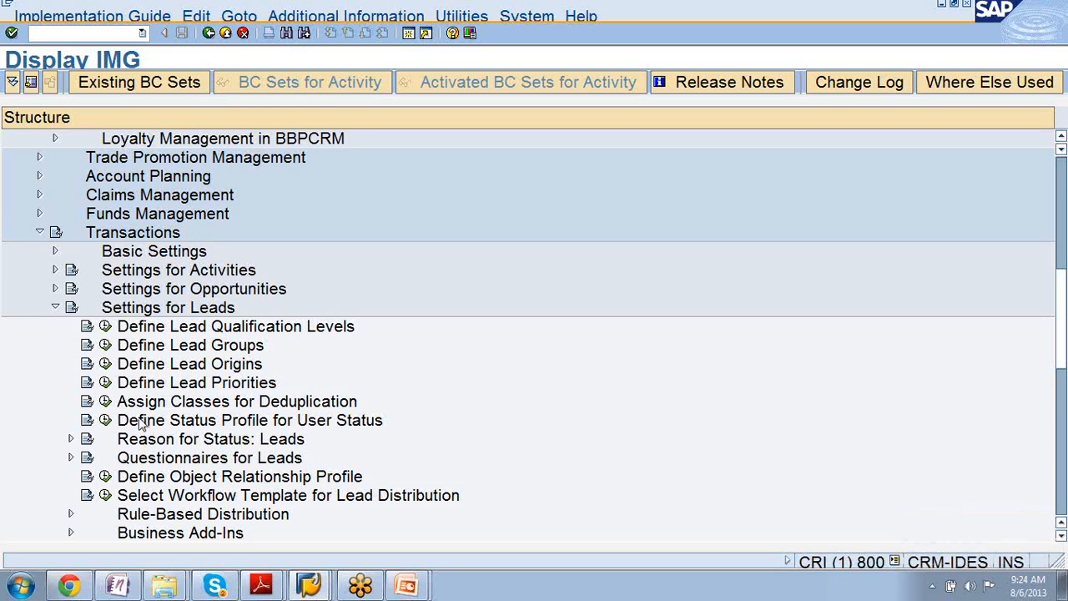
left_click(71, 458)
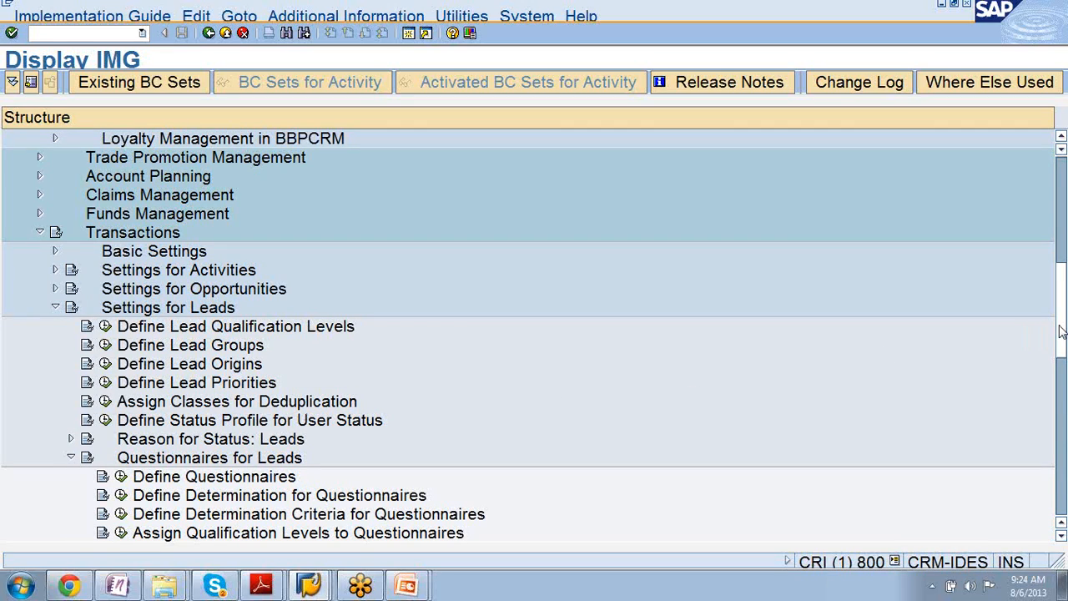
- Expand Rule-Based Distribution under Settings for Leads and select the Define Settings for Parallel Processing activity
left_click_drag(1062, 332, 1061, 347)
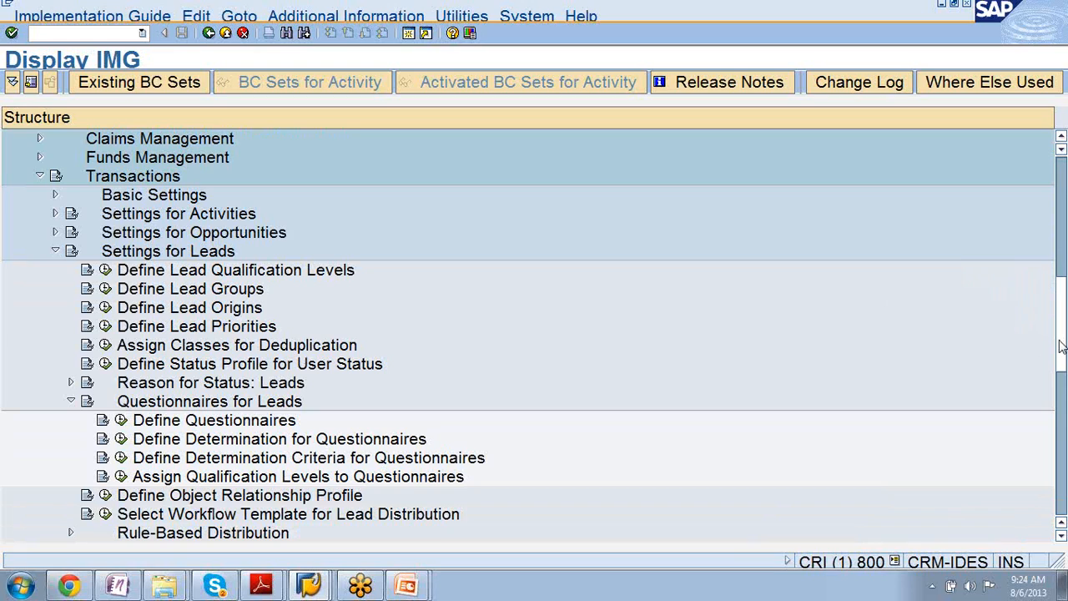
left_click_drag(1062, 347, 1062, 365)
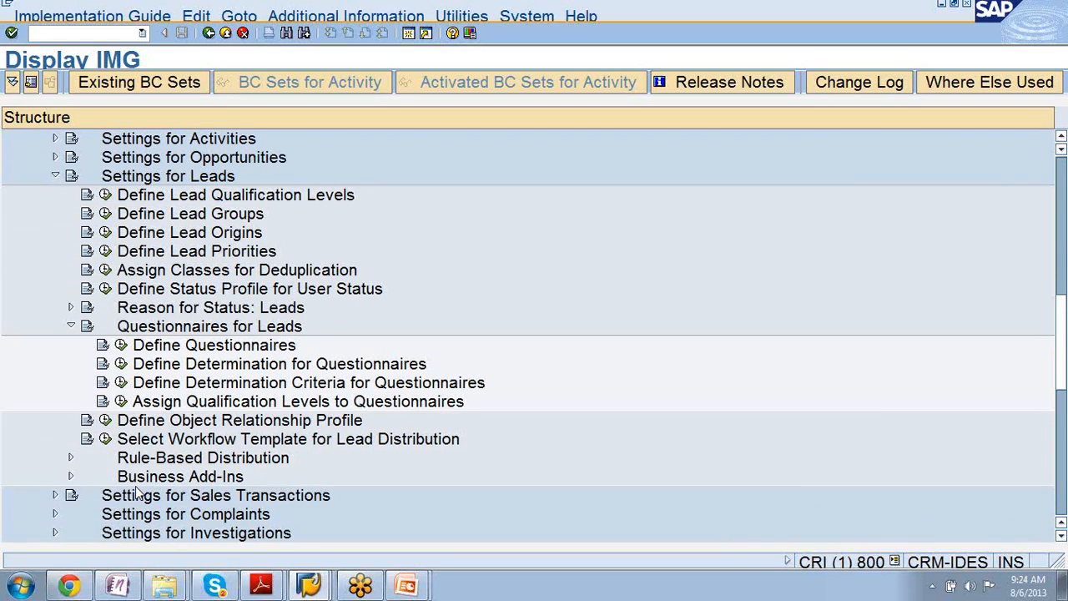
left_click(71, 457)
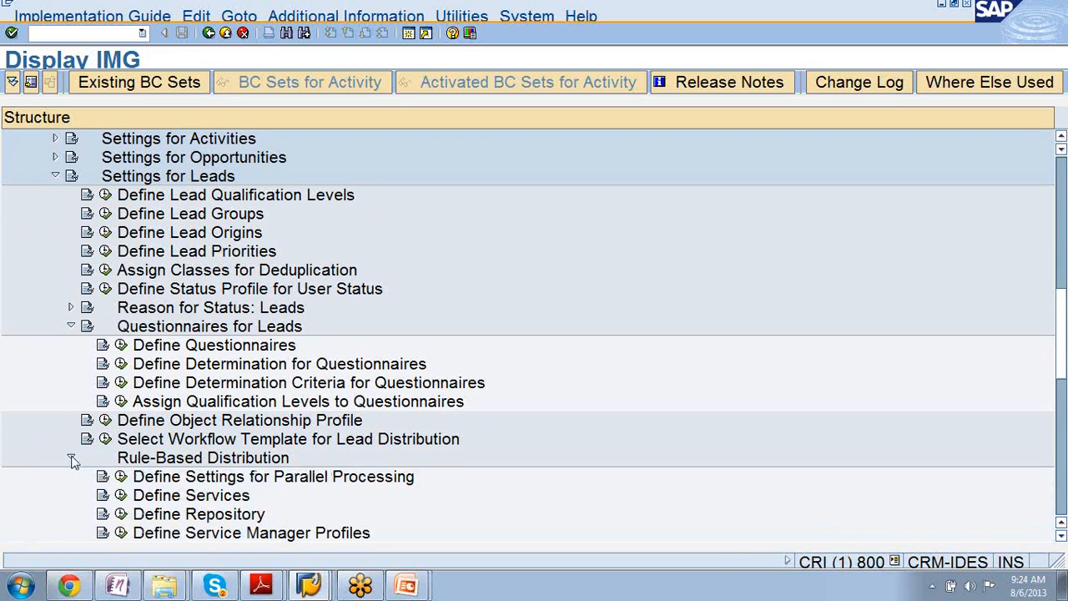
left_click(331, 477)
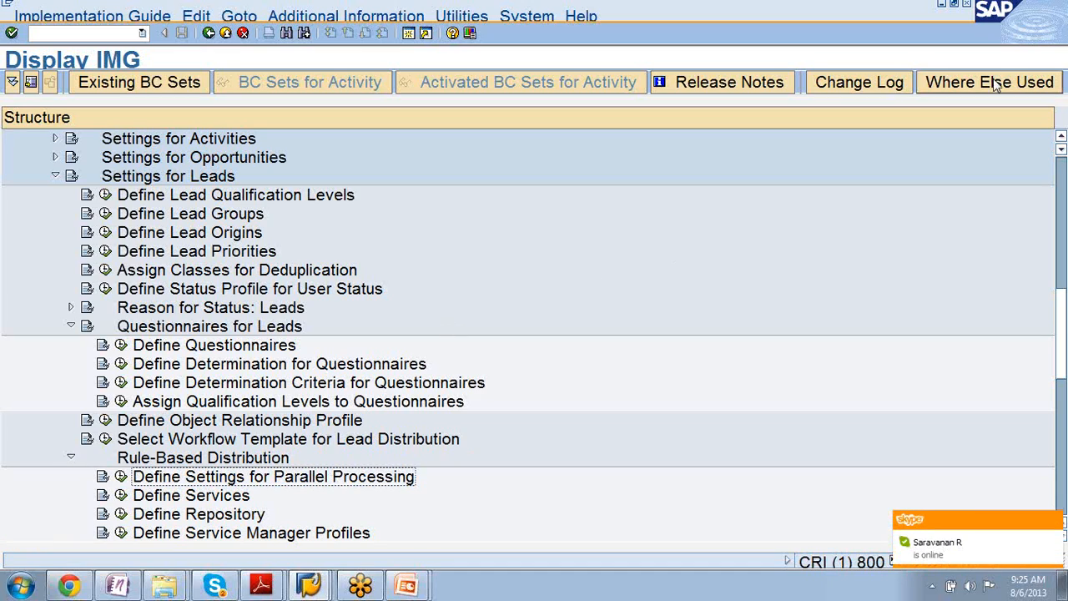
left_click(1059, 60)
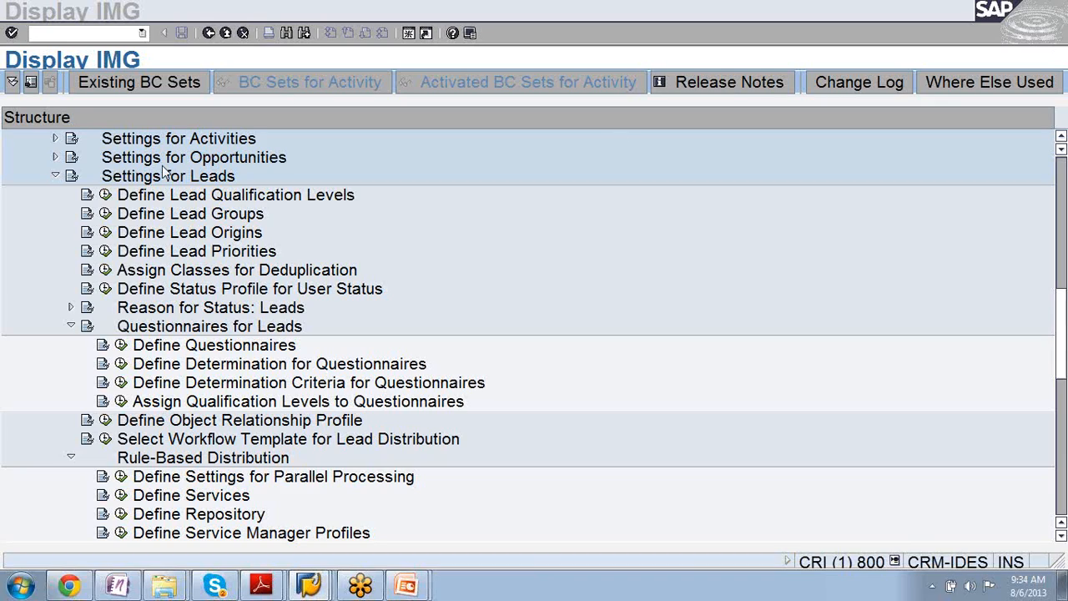
- Delete the 04 Semihot entry from the lead qualification levels, save it to the proposed customizing request and return to the IMG
left_click(105, 195)
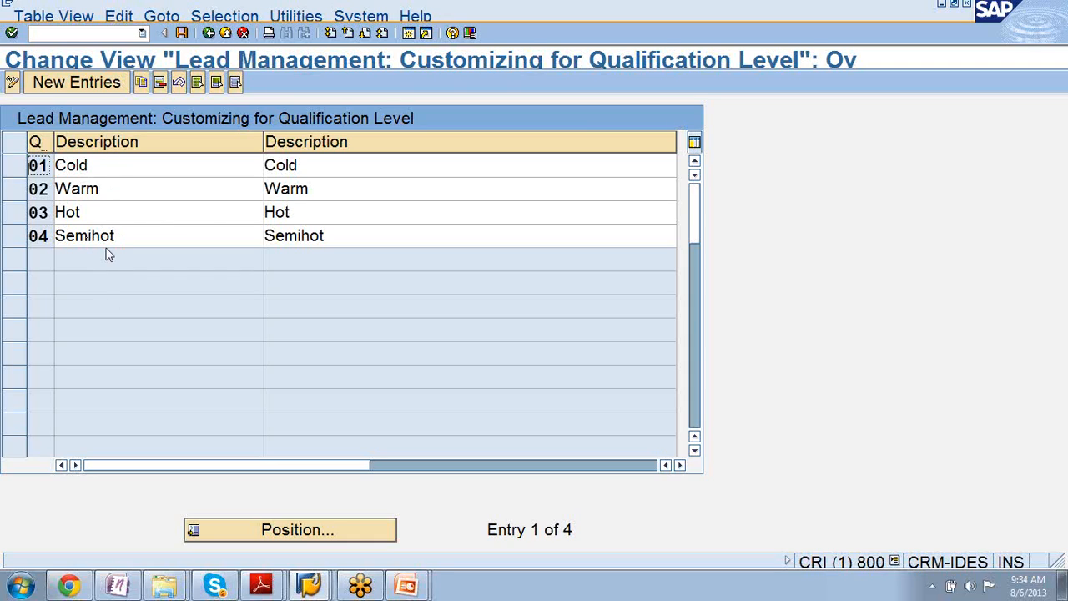
left_click(22, 238)
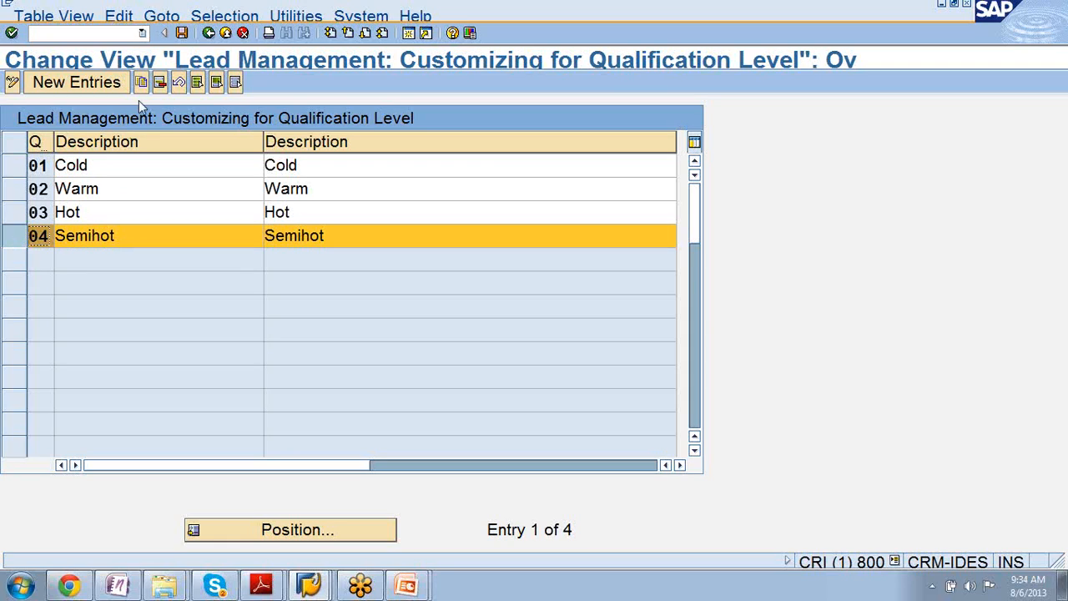
left_click(159, 84)
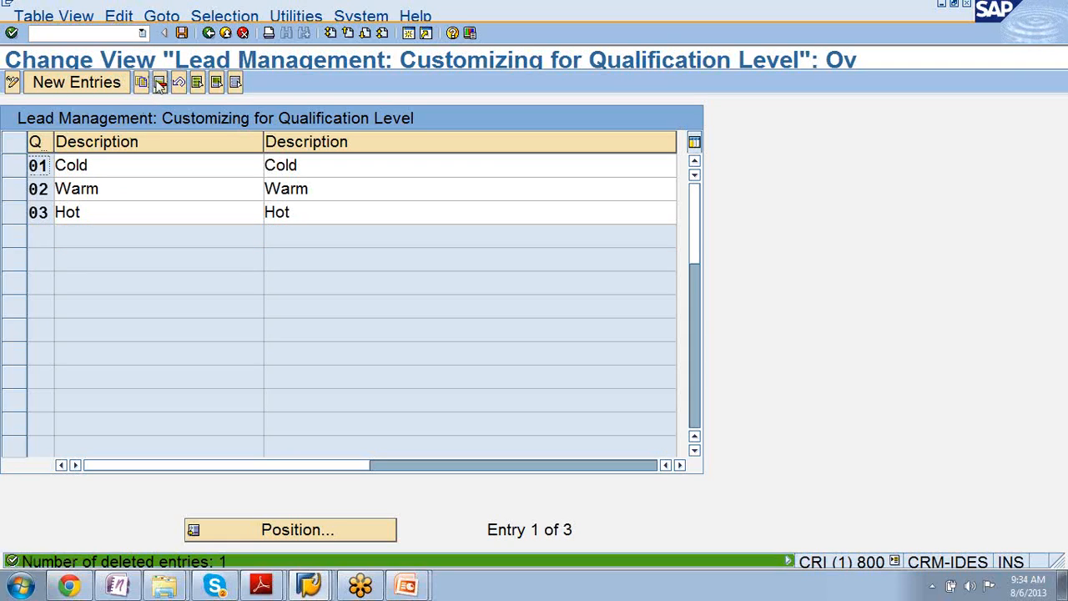
left_click(183, 33)
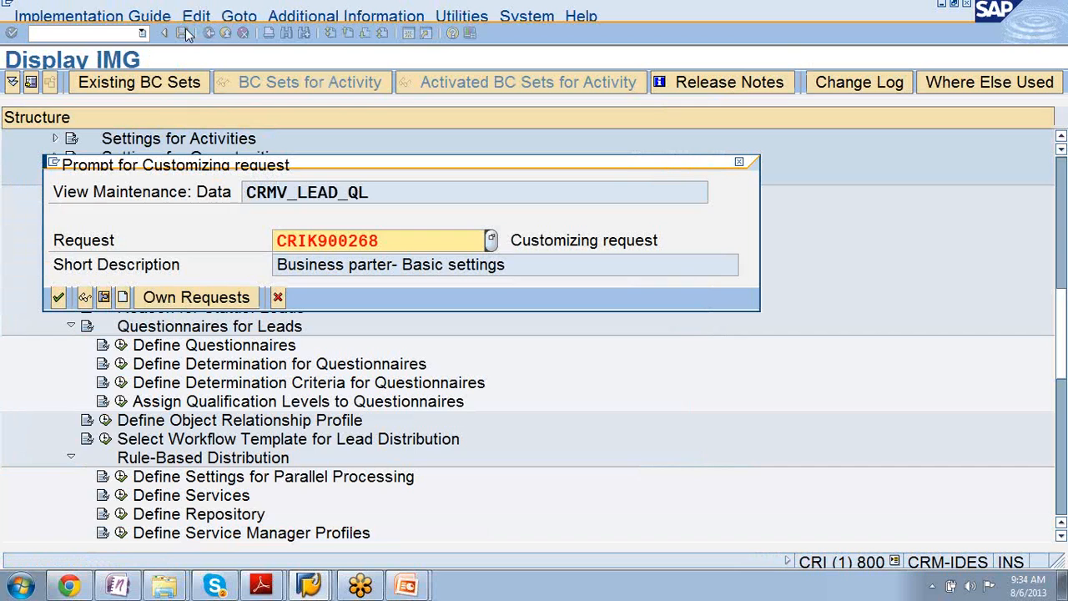
left_click(58, 297)
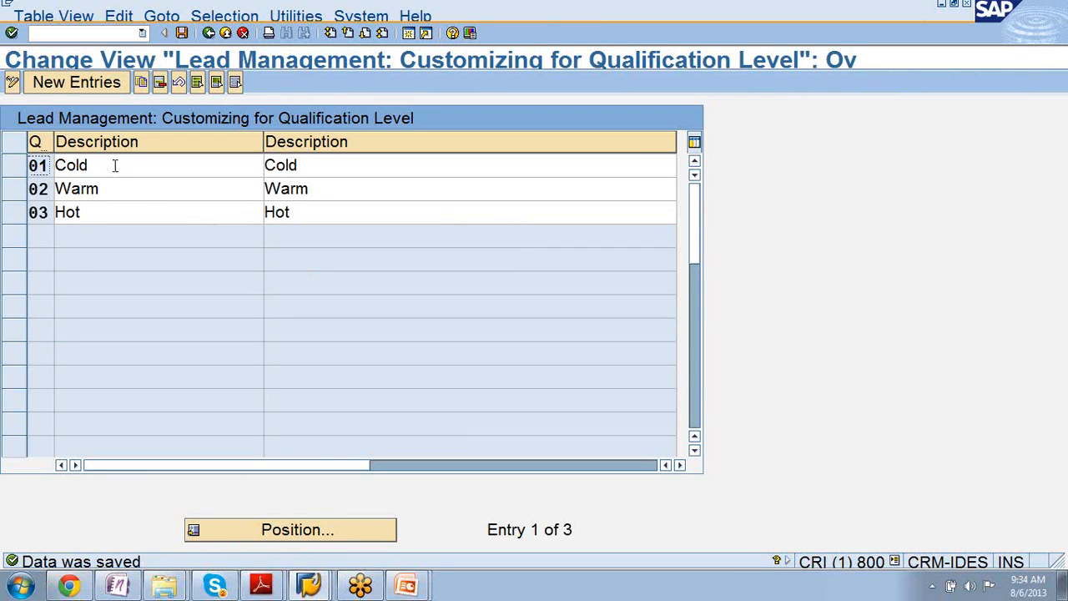
left_click(112, 215)
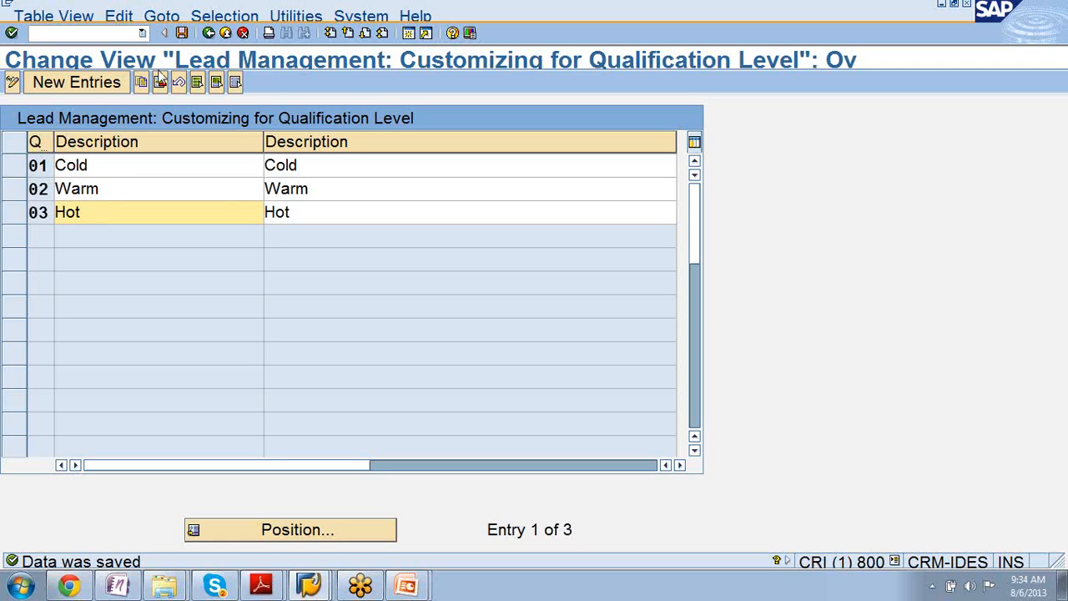
left_click(183, 34)
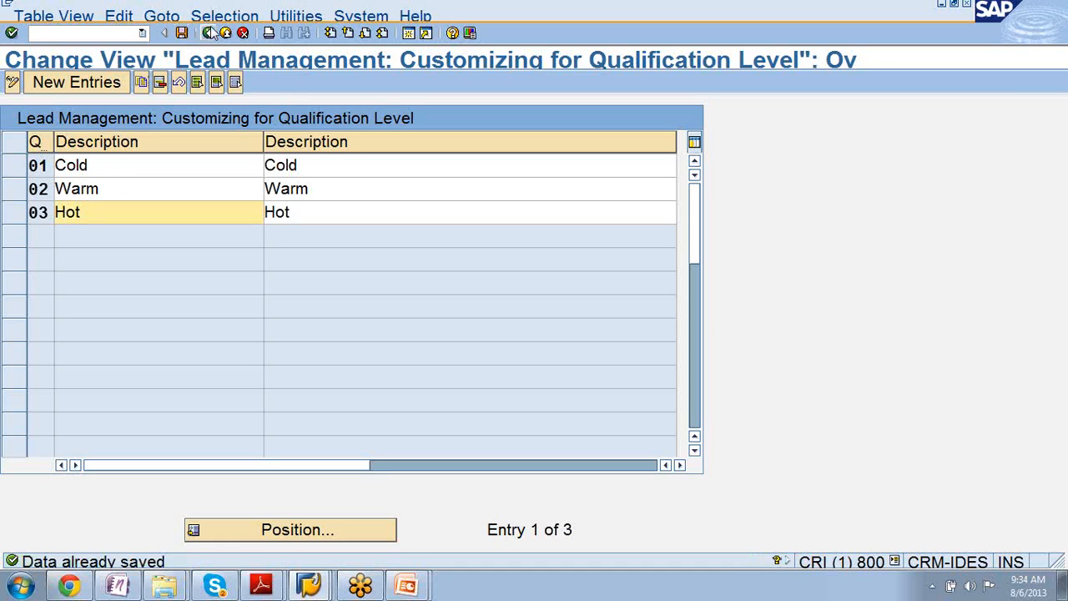
left_click(208, 34)
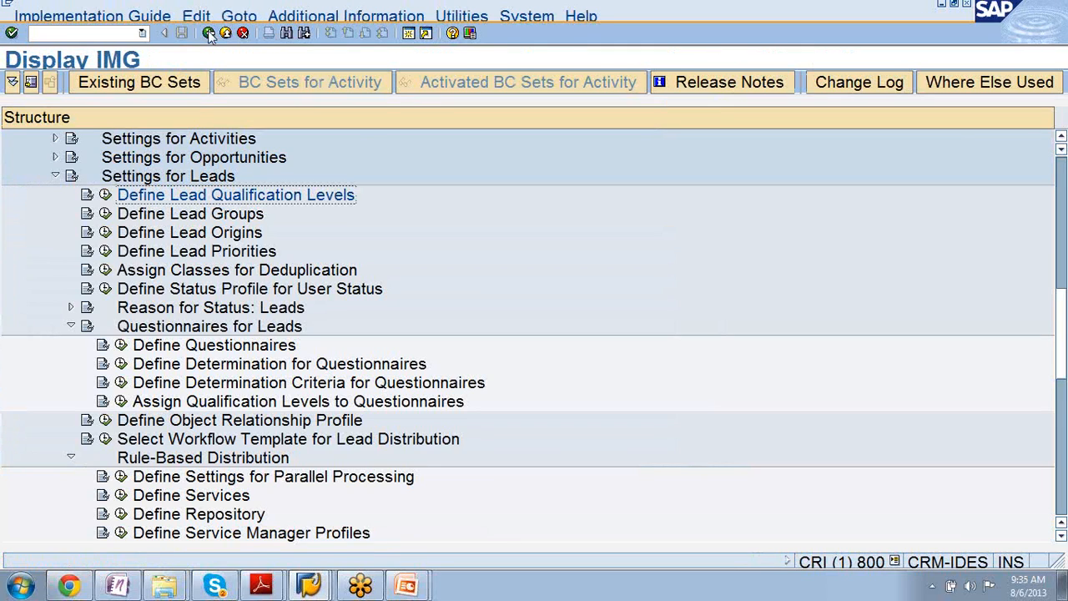
- Open Define Lead Groups and mark the Top 100 Customers, VIP Customers and Internet Lead entries
left_click(105, 214)
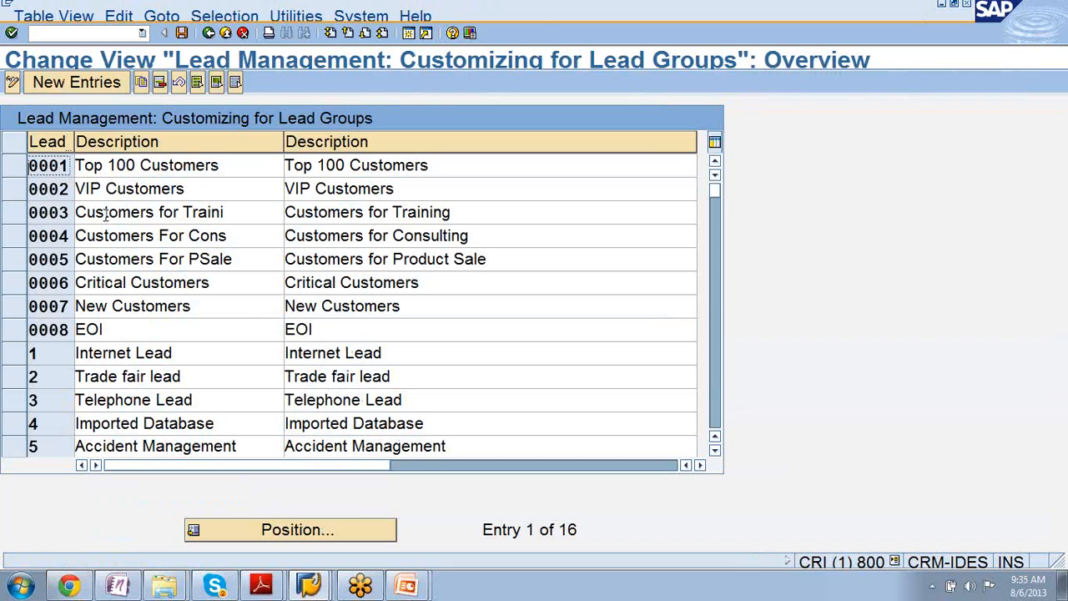
left_click(26, 170)
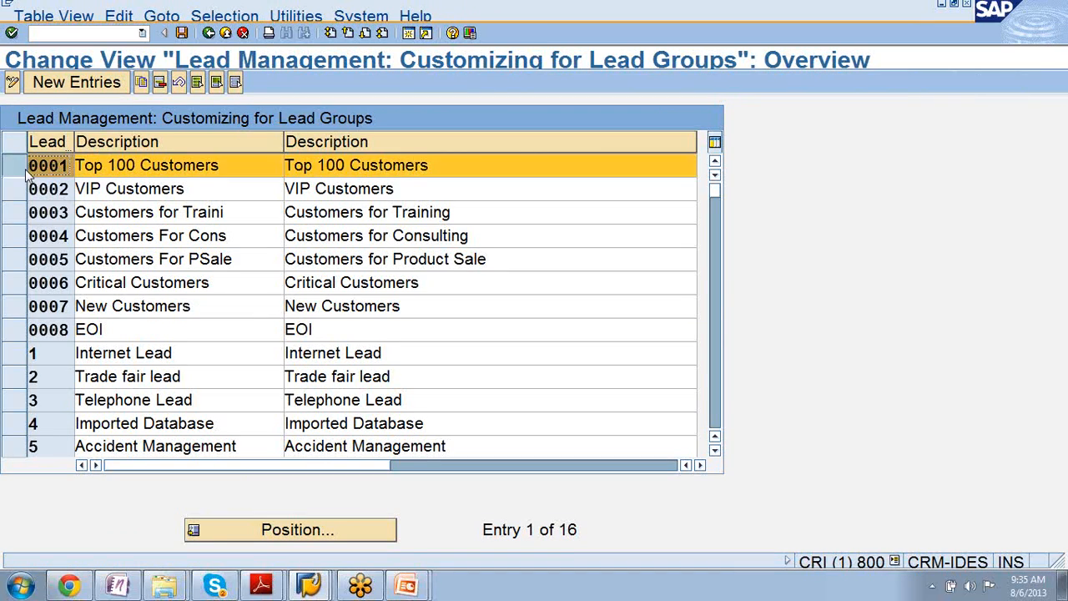
left_click(20, 192)
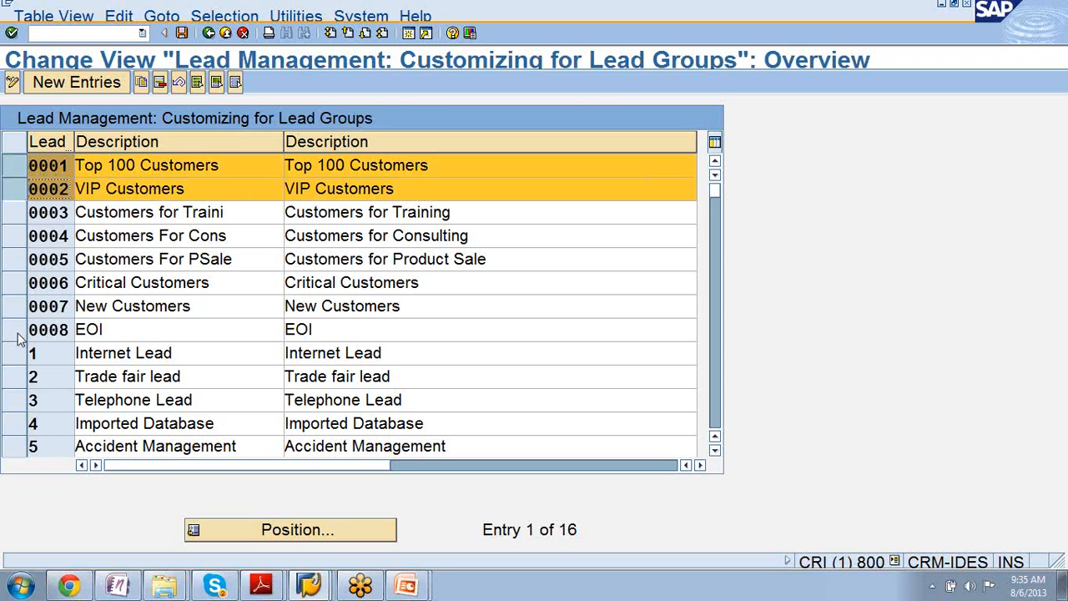
left_click(14, 359)
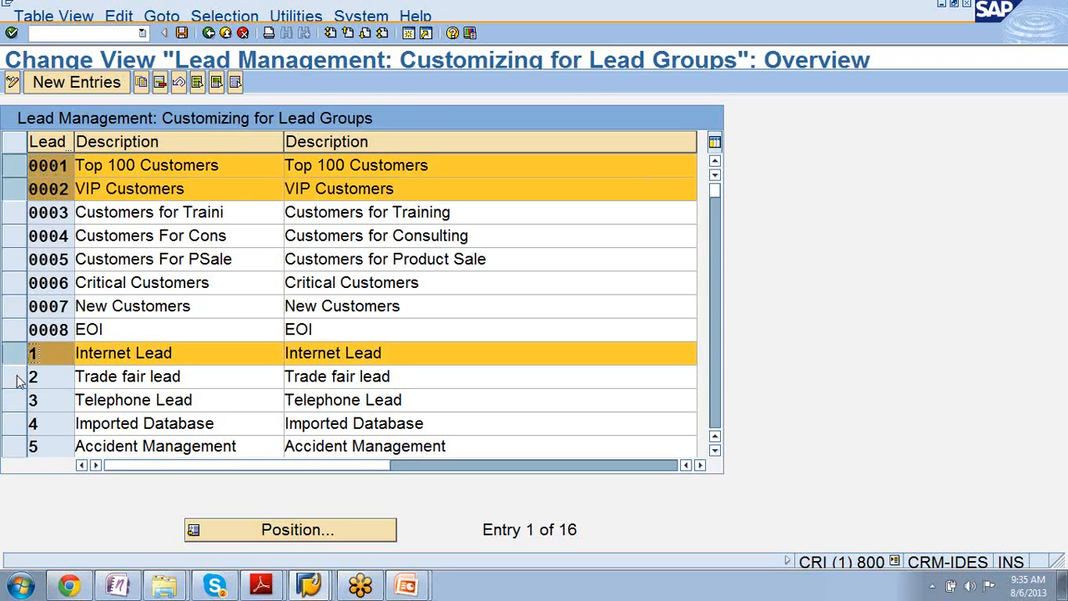
left_click(18, 377)
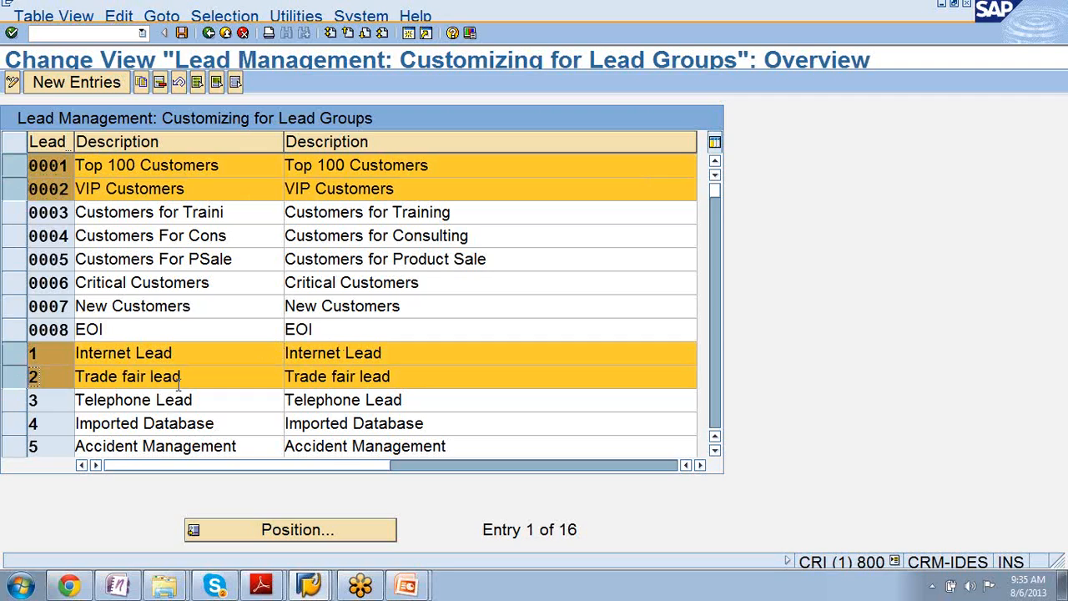
left_click(12, 380)
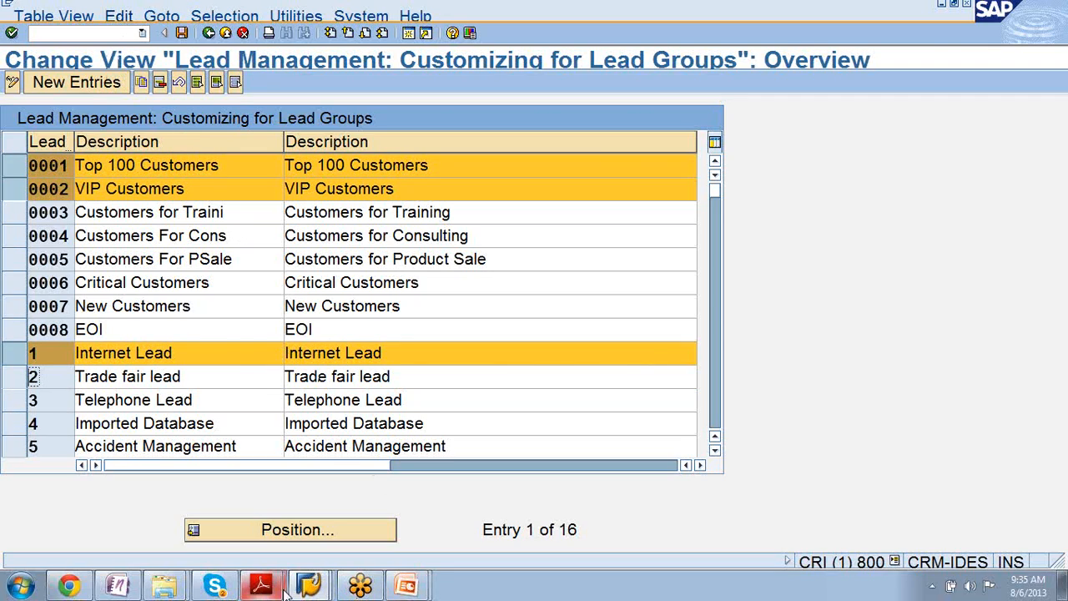
- Switch to Chrome and open the bookmarked SAP CRM Web UI from the Webui folder
left_click(67, 587)
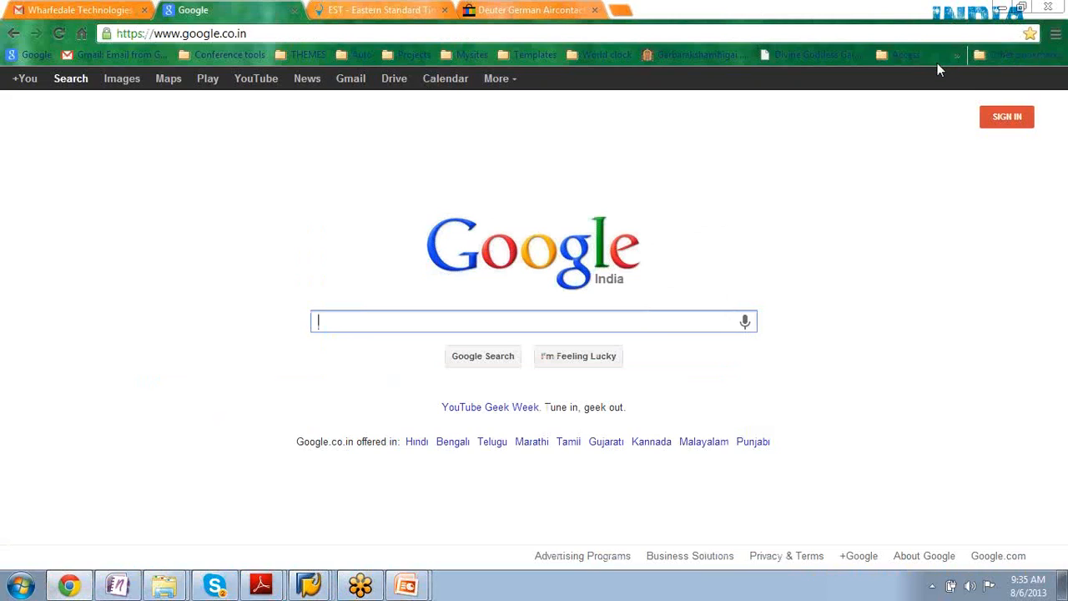
left_click(958, 55)
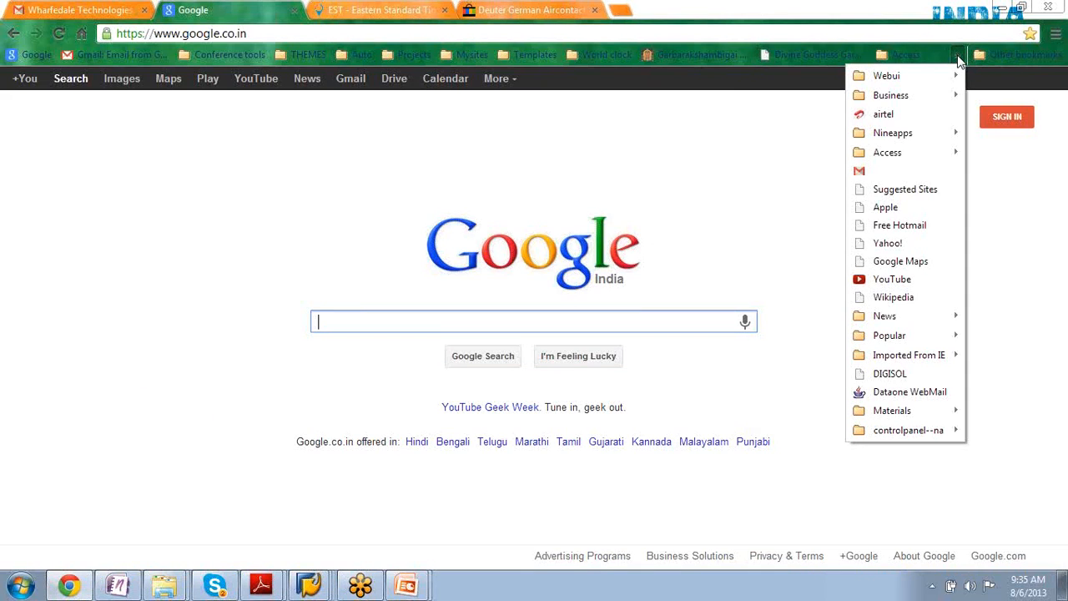
mouse_move(934, 86)
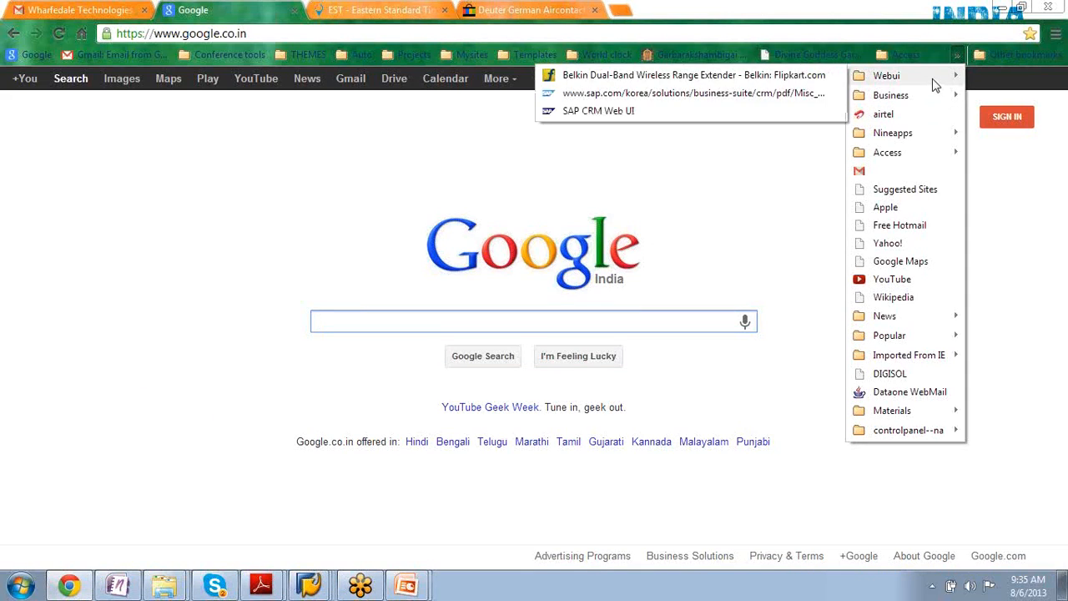
left_click(720, 107)
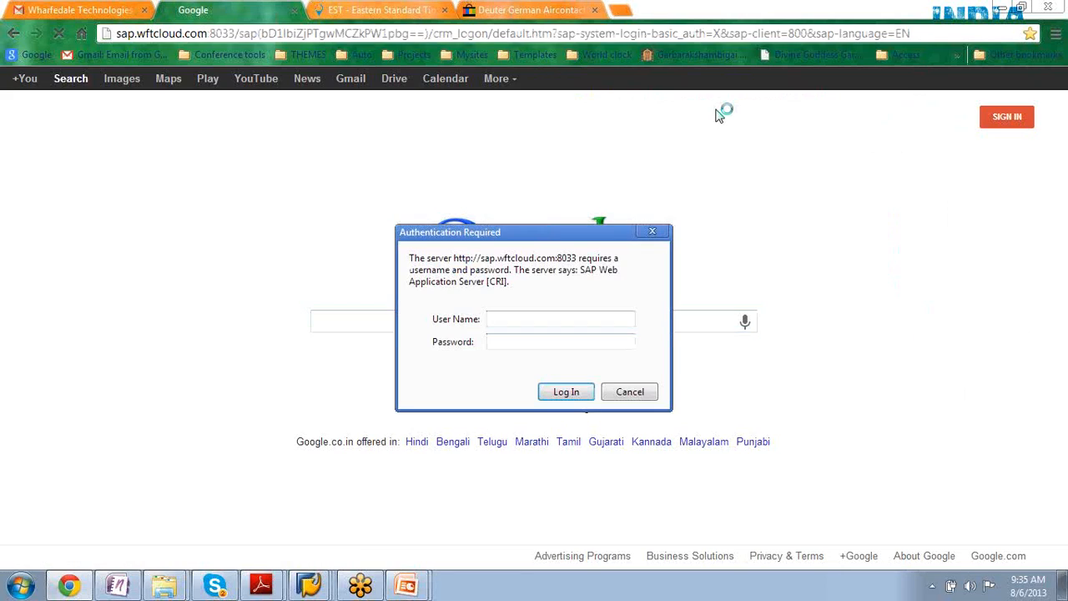
- Log in to the SAP CRM Web UI server by entering the account's user name and password
type("ww")
key("BackSpace")
key("BackSpace")
type("wftcloud110")
key("Tab")
type("********")
key("Return")
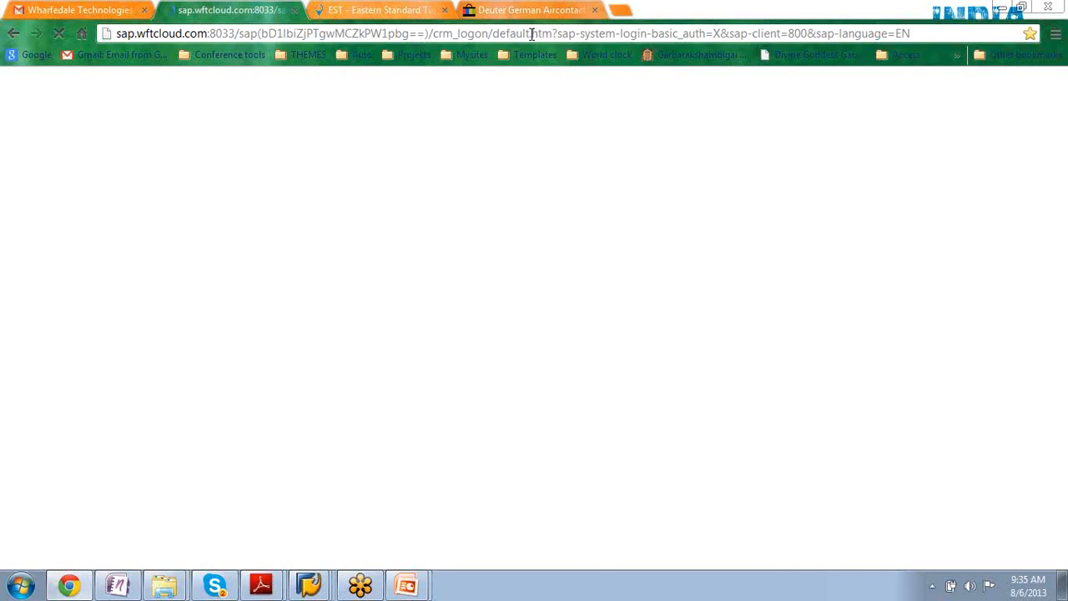
- Copy the CRM logon address from Chrome, switch to Internet Explorer and load the copied address there
left_click(532, 33)
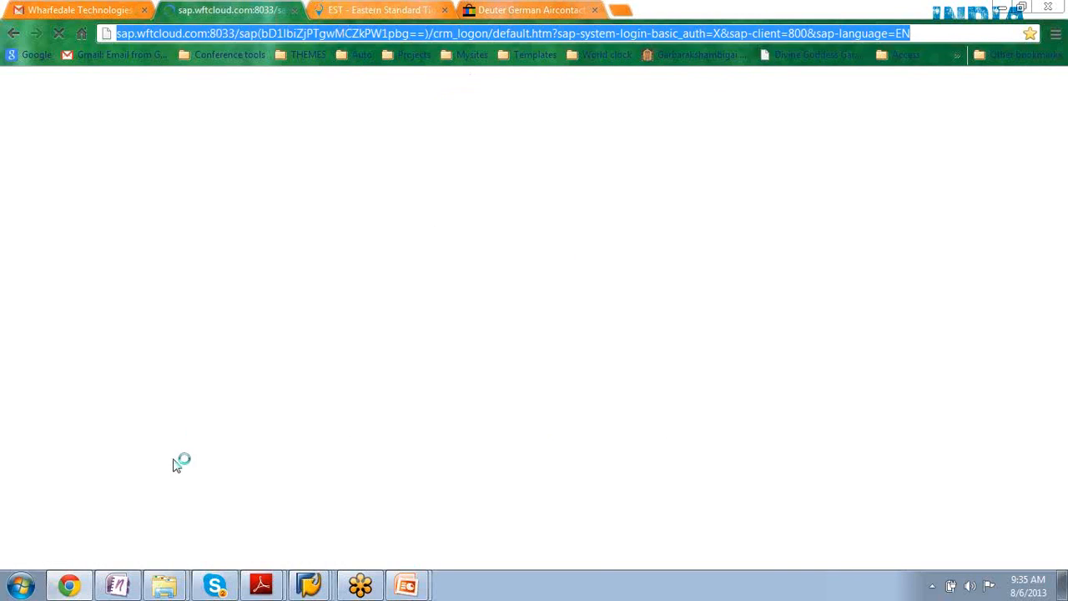
left_click(16, 588)
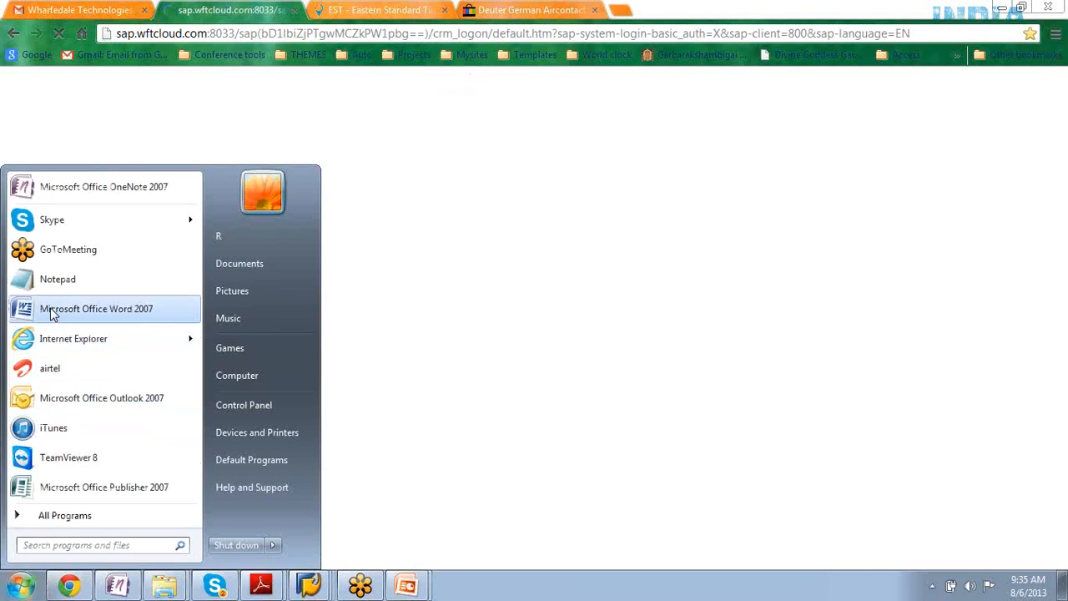
left_click(65, 341)
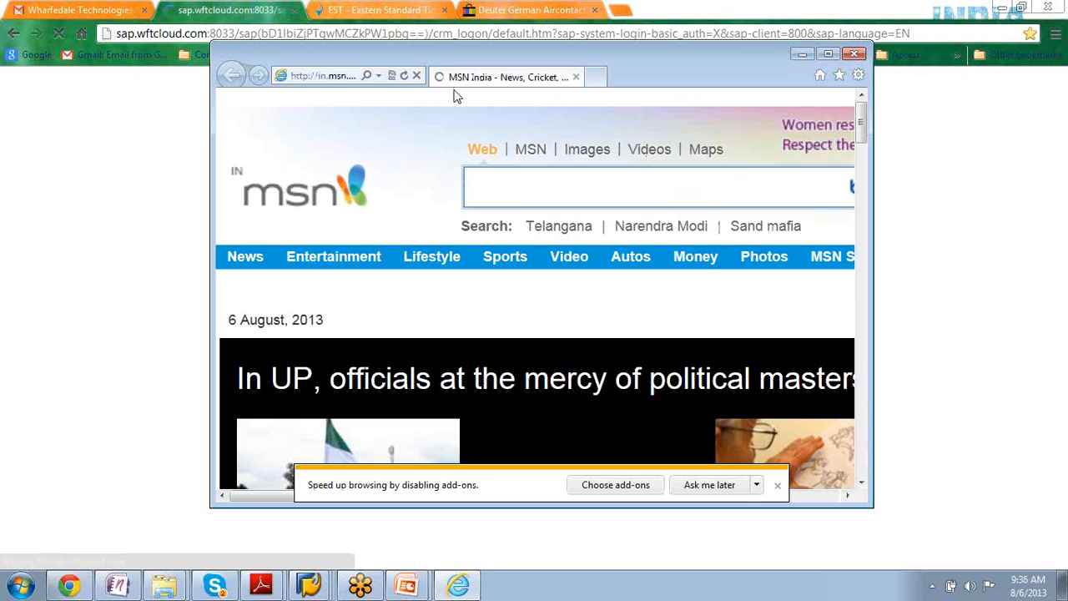
left_click(311, 75)
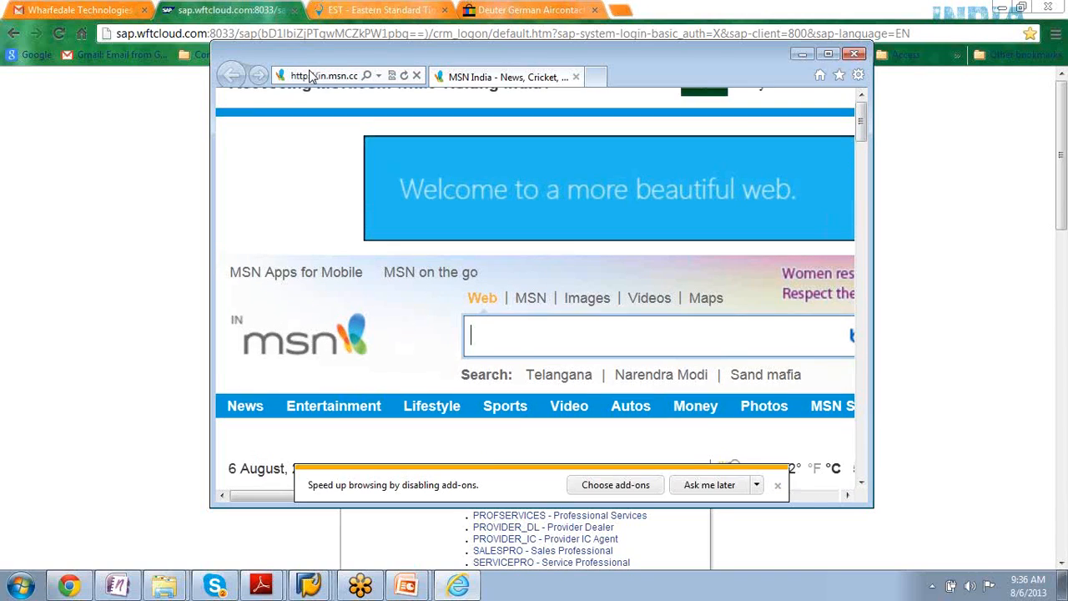
left_click(311, 75)
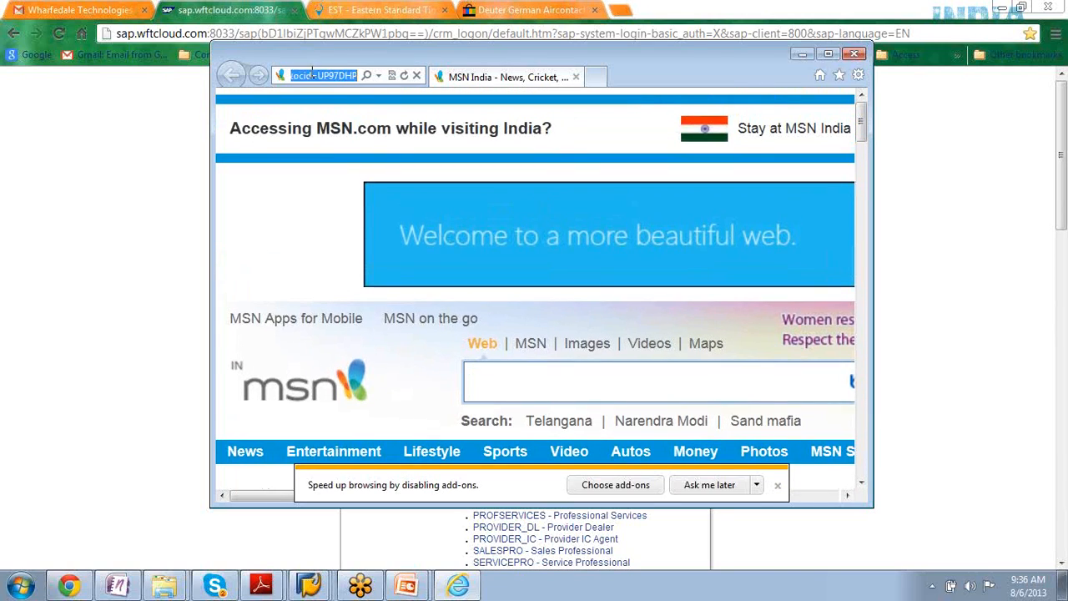
left_click(777, 485)
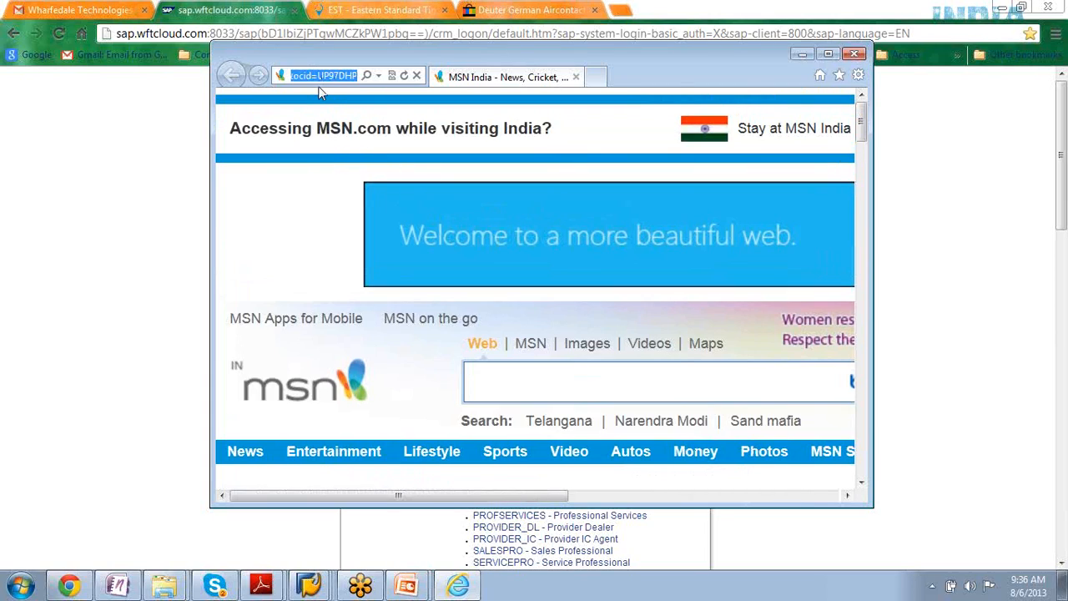
type("http://sap.wftcloud.com:8033/sap(bD1IbiZjPTgwMCZkPW1pbg==)/crm_logon/default.htm?sap-system-login-basic_auth=X&sap-client=800&sap-language=EN")
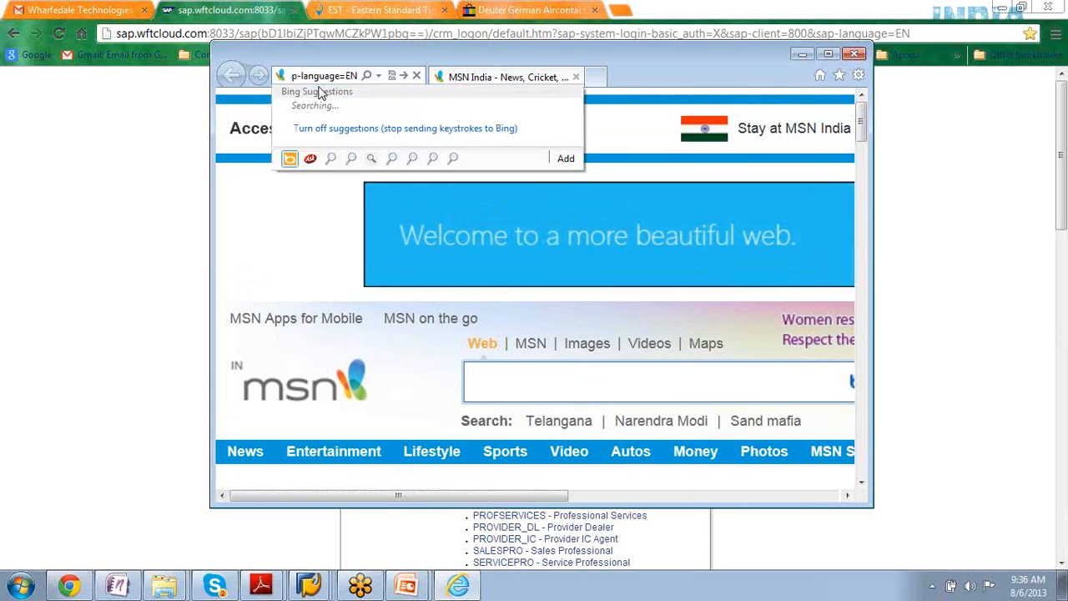
key("Return")
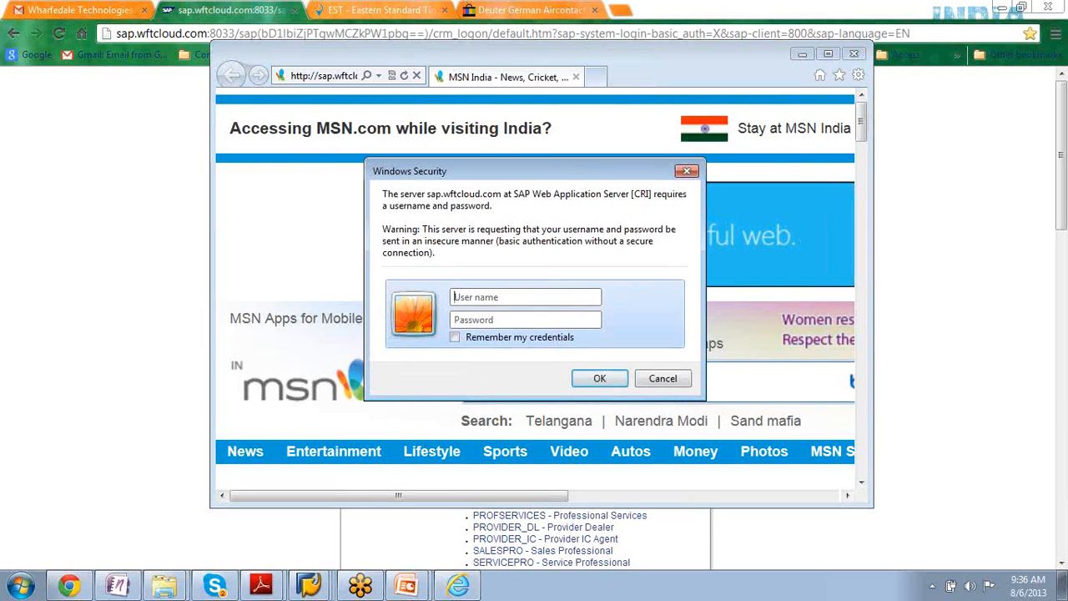
- Log in to the SAP server with the account's user name and password, allow tosKillIndicator.exe to open and maximize the browser window
type("wftcloud110")
key("Tab")
type("••••••••")
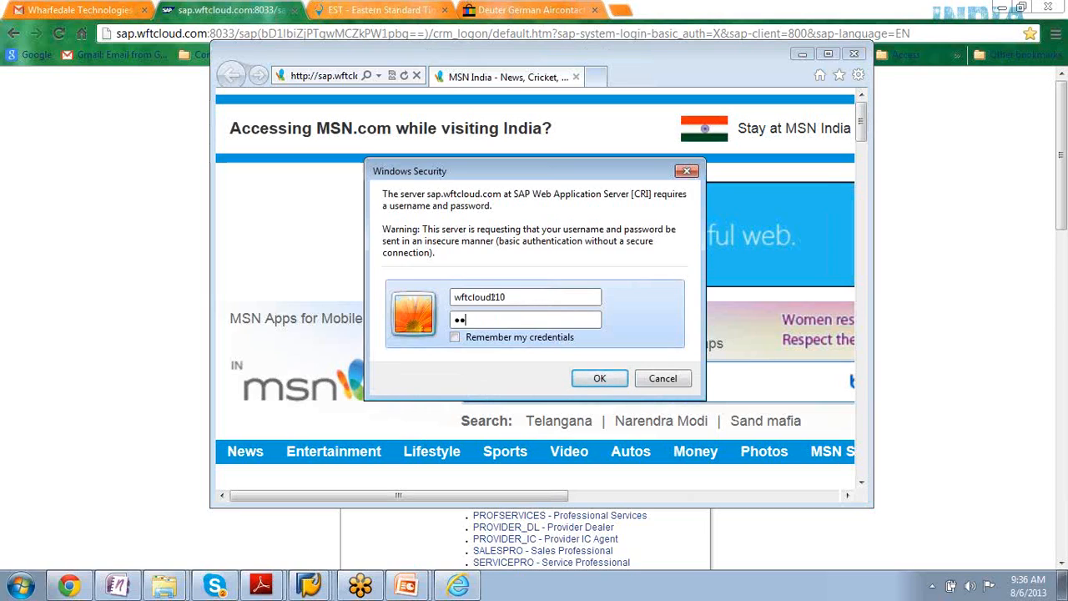
type("•")
key("Return")
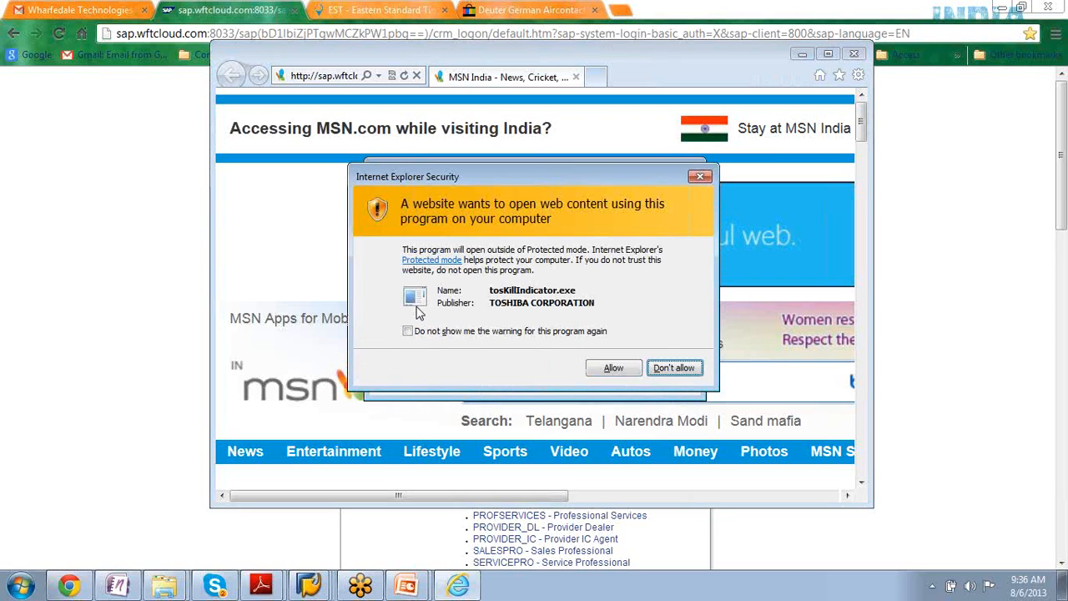
left_click(614, 369)
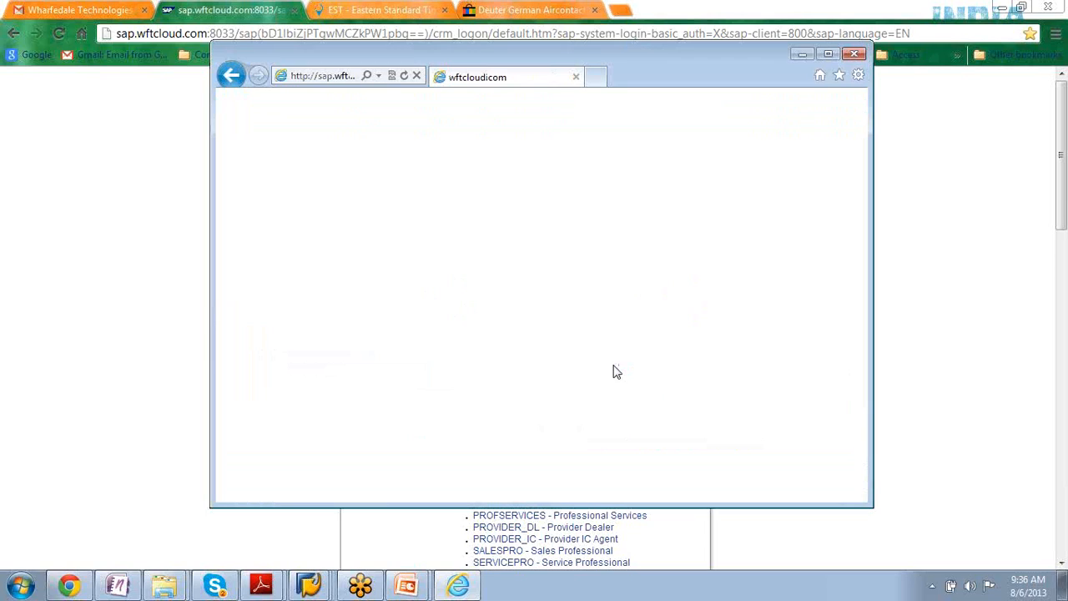
left_click(829, 55)
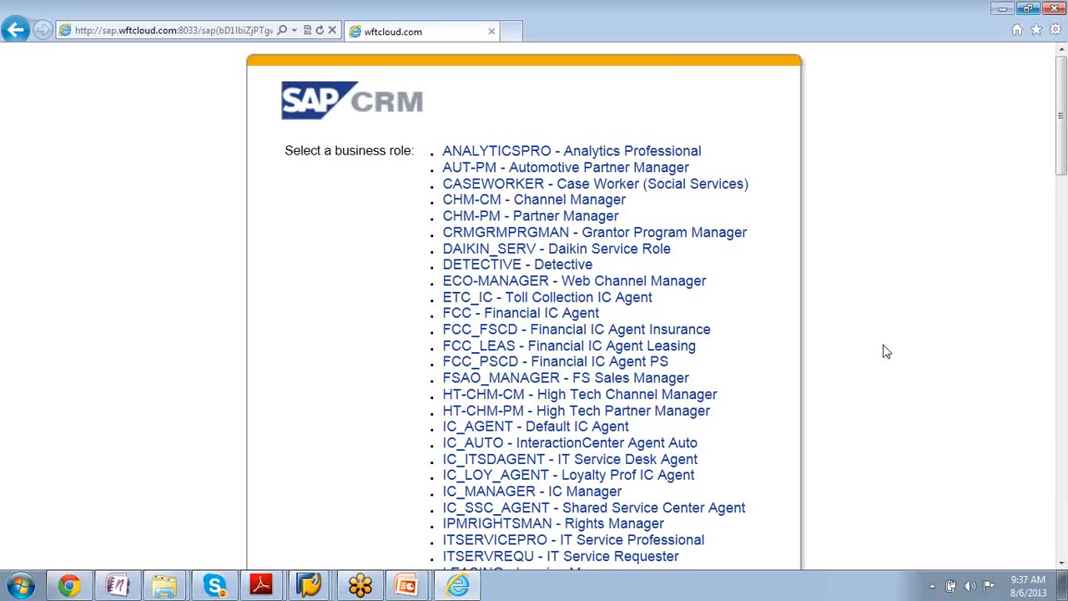
- Select the MARKETINGPRO - Marketing Professional business role
scroll(883, 350, "down", 10)
scroll(886, 351, "up", 9)
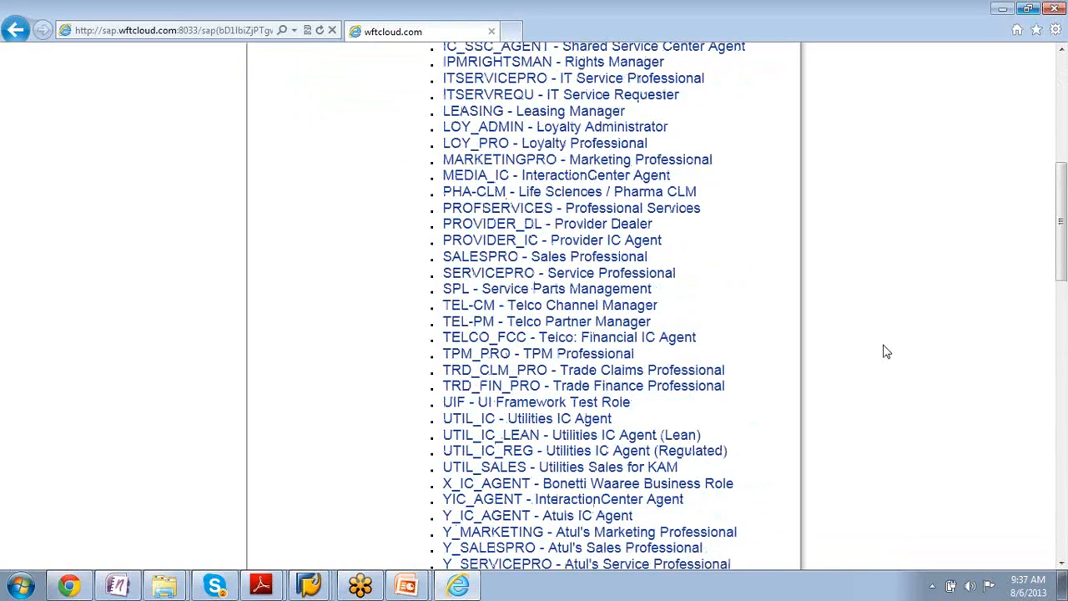
left_click(476, 166)
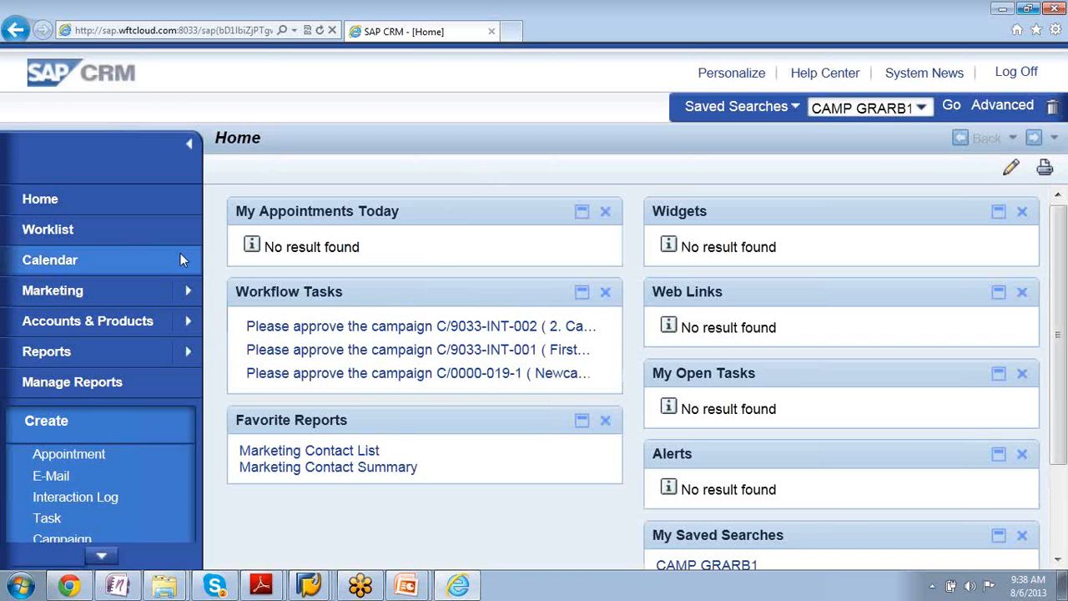
- Search for marketing leads without any criteria and open the SP Tradeshow lead of Moore Enterprises
mouse_move(187, 289)
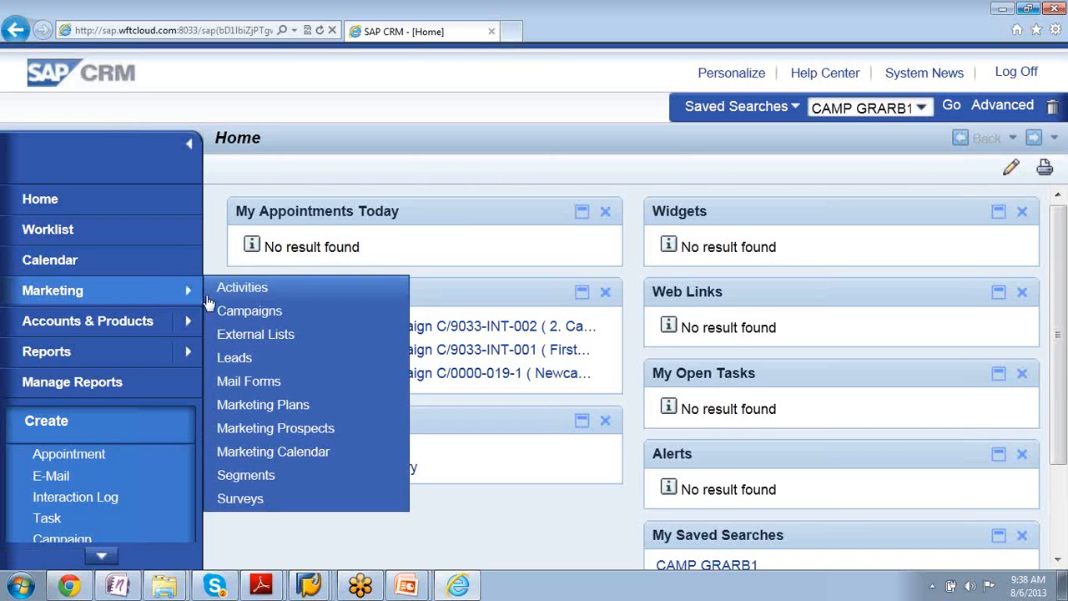
left_click(240, 368)
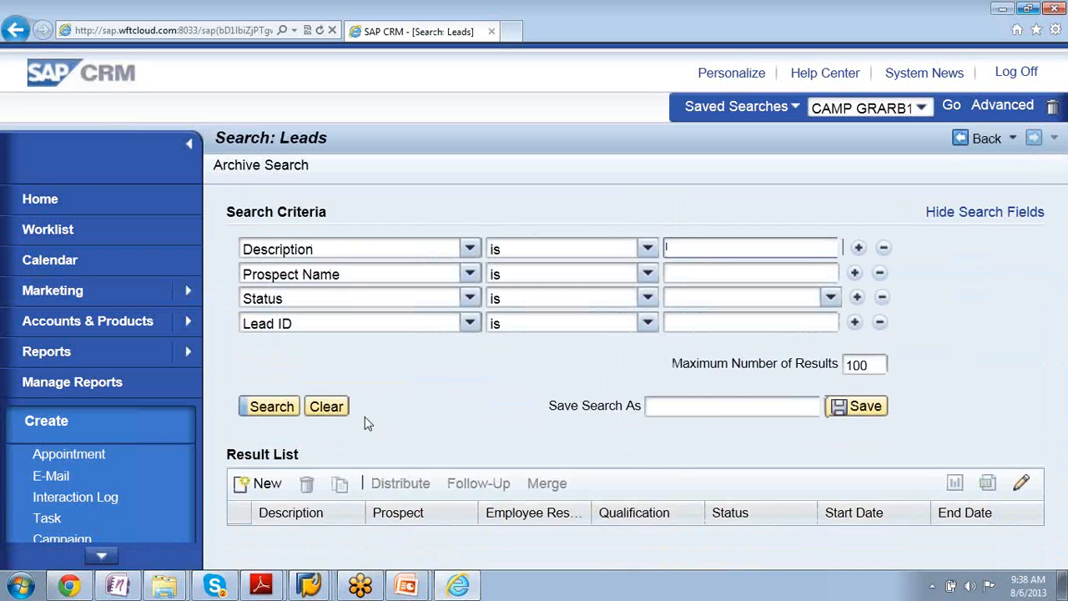
left_click(263, 407)
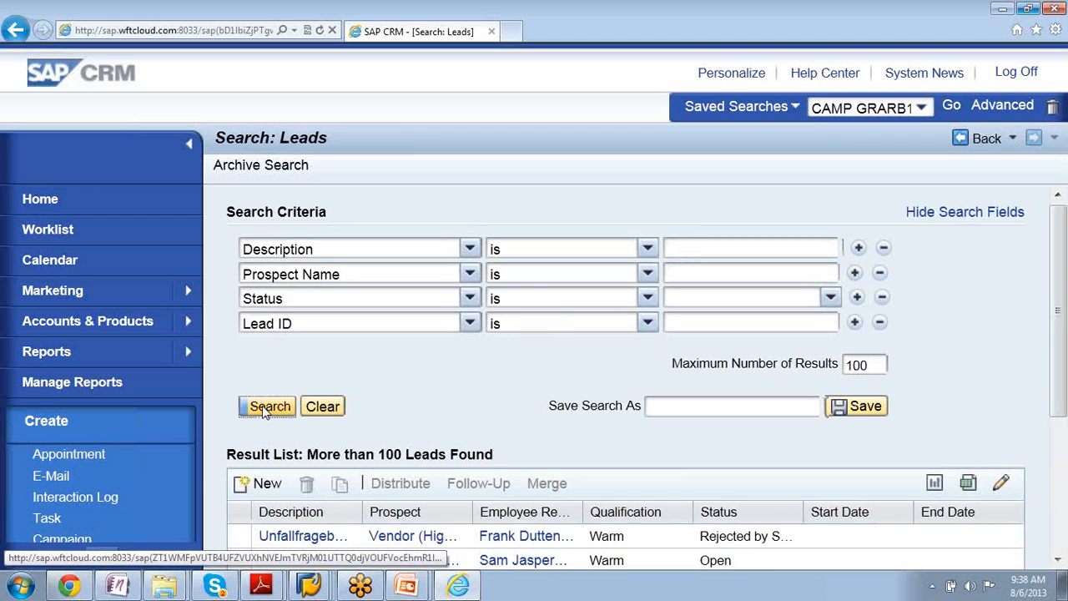
right_click(1062, 349)
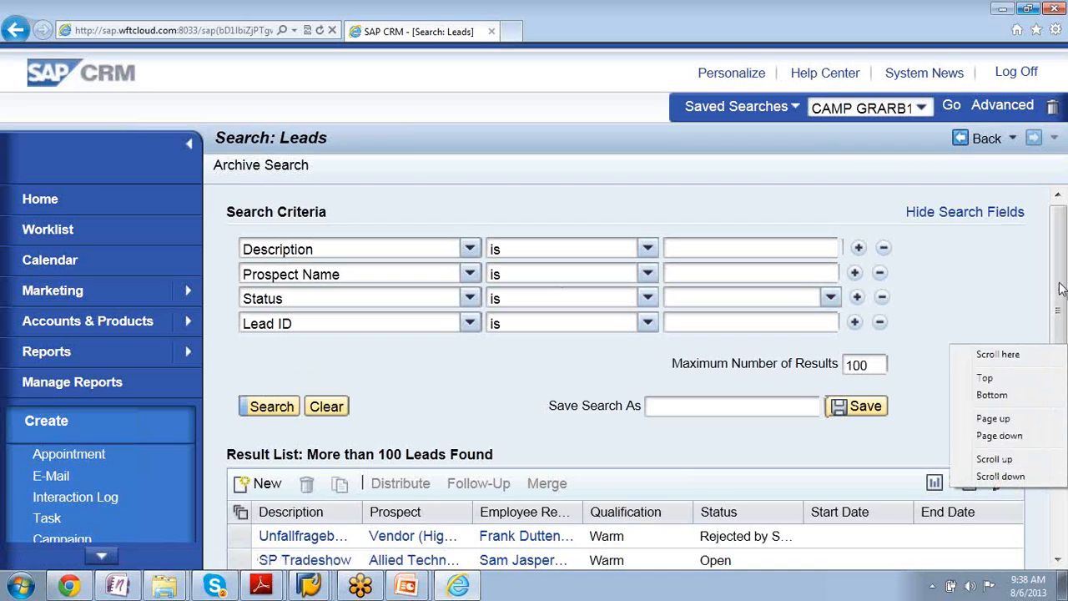
left_click(1060, 398)
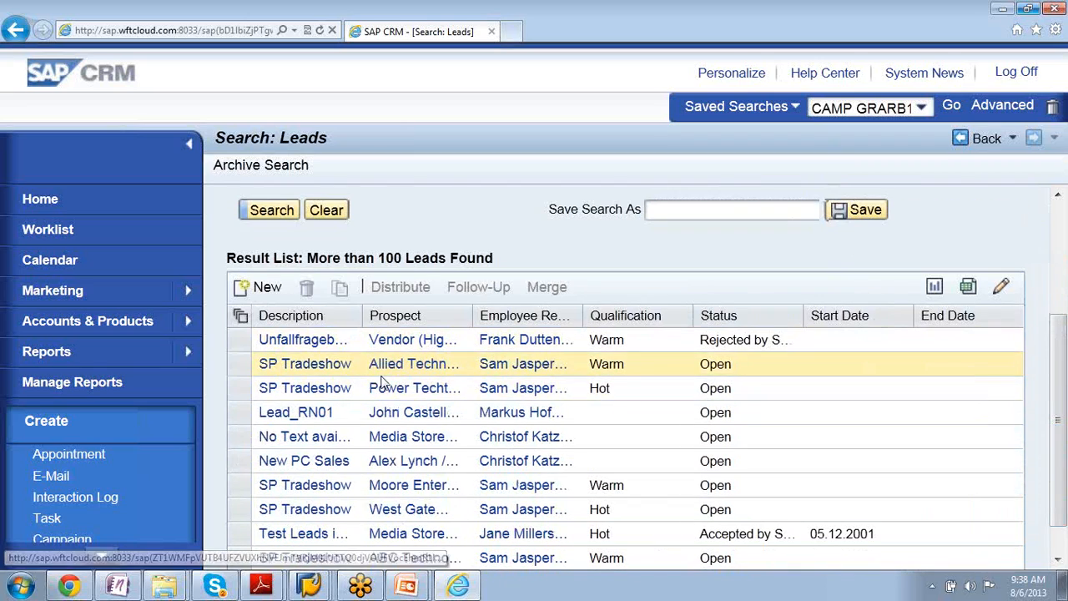
left_click(314, 494)
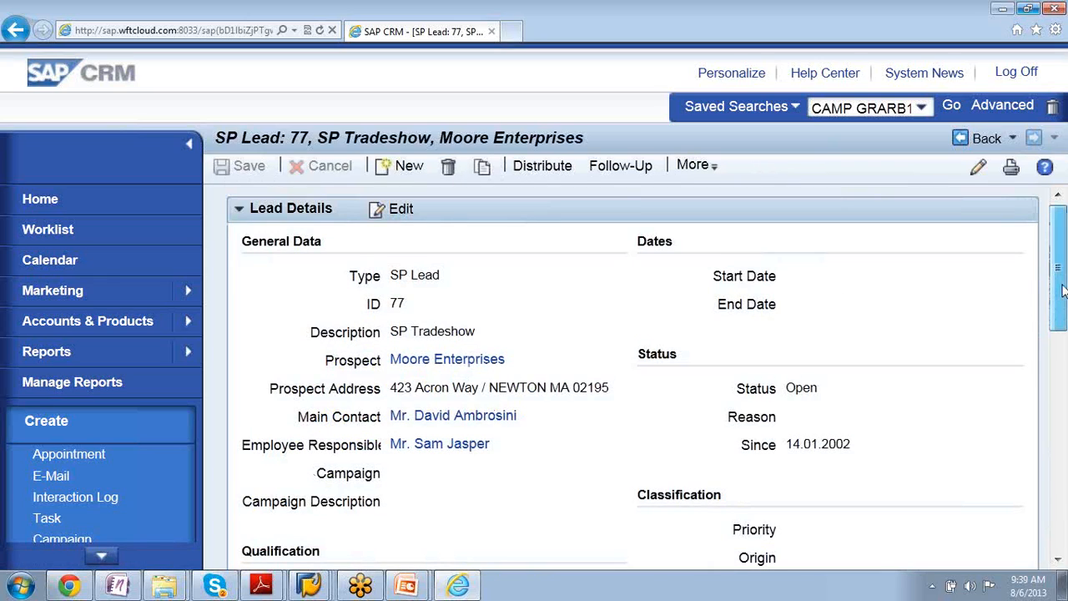
- Open the lead's SP LEAD QUALIFICATION assessment, review the project type options, save the questionnaire and return to the lead
left_click_drag(1062, 289, 1062, 331)
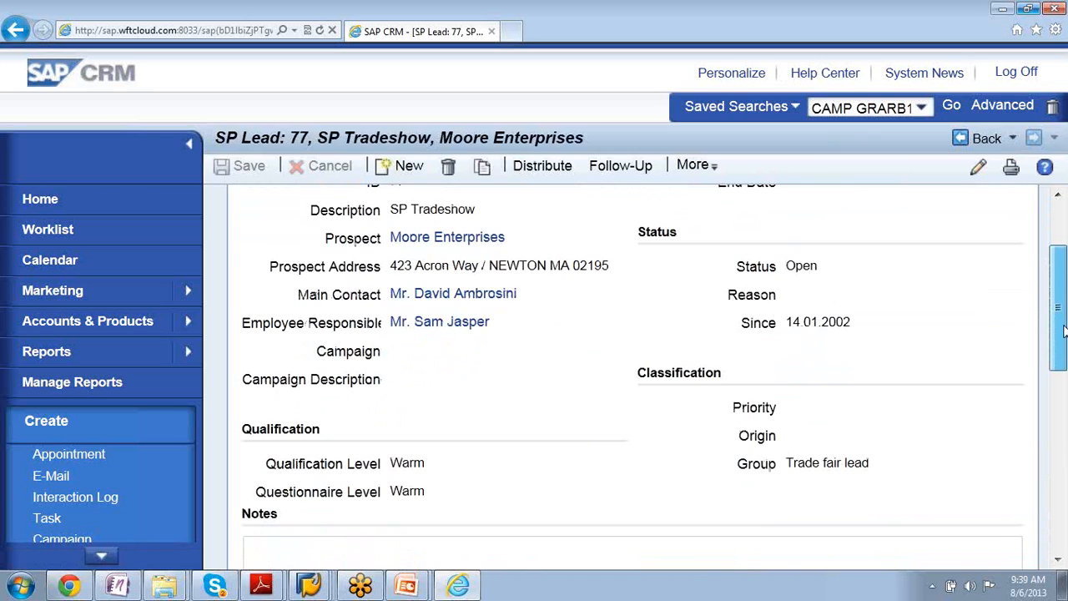
left_click_drag(1062, 331, 1058, 491)
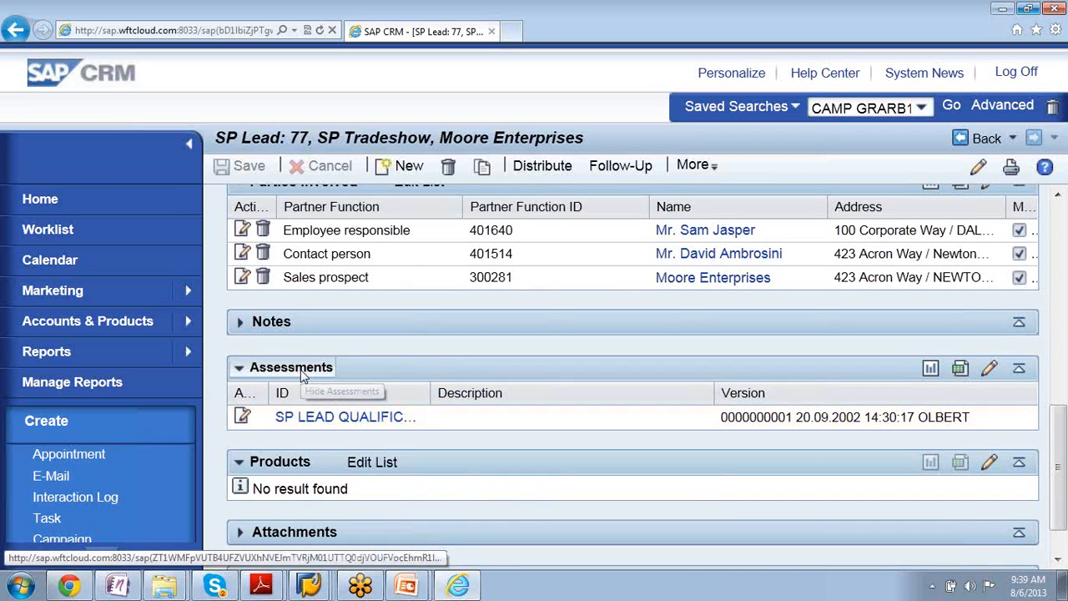
left_click(319, 422)
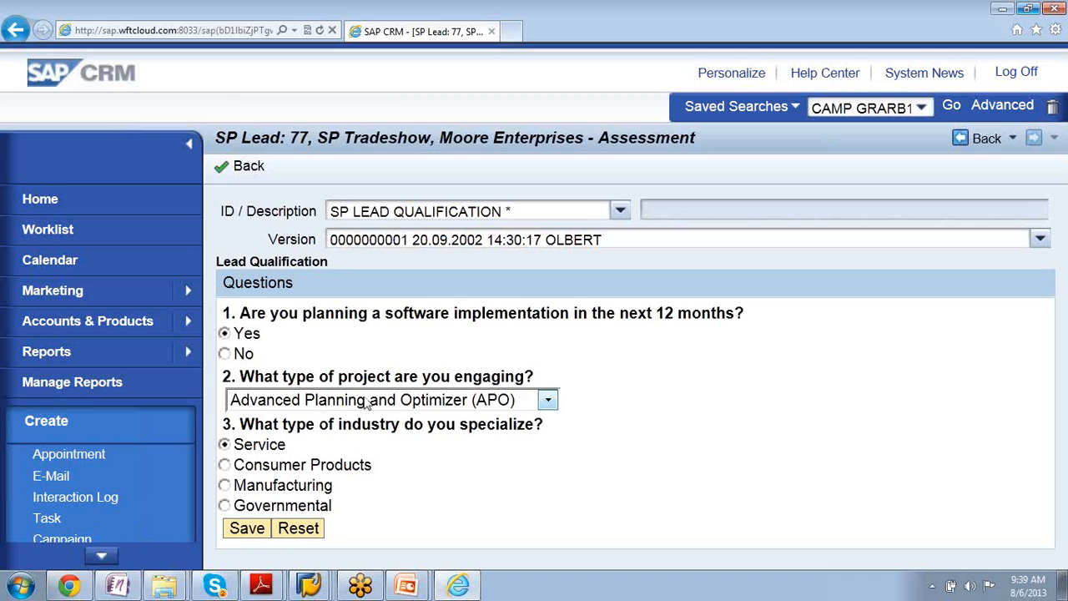
left_click(549, 402)
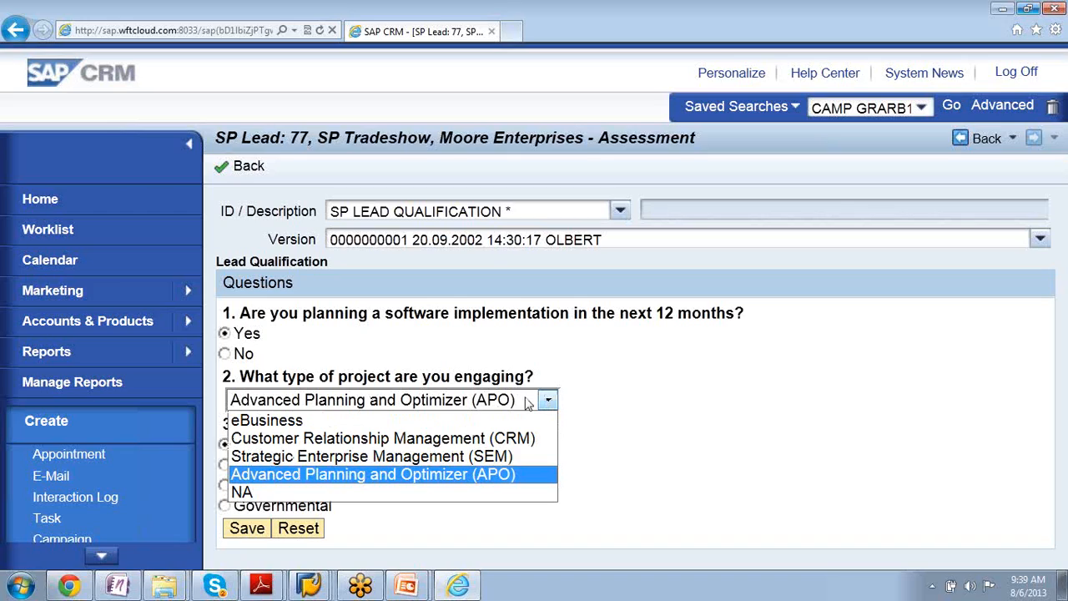
left_click(524, 382)
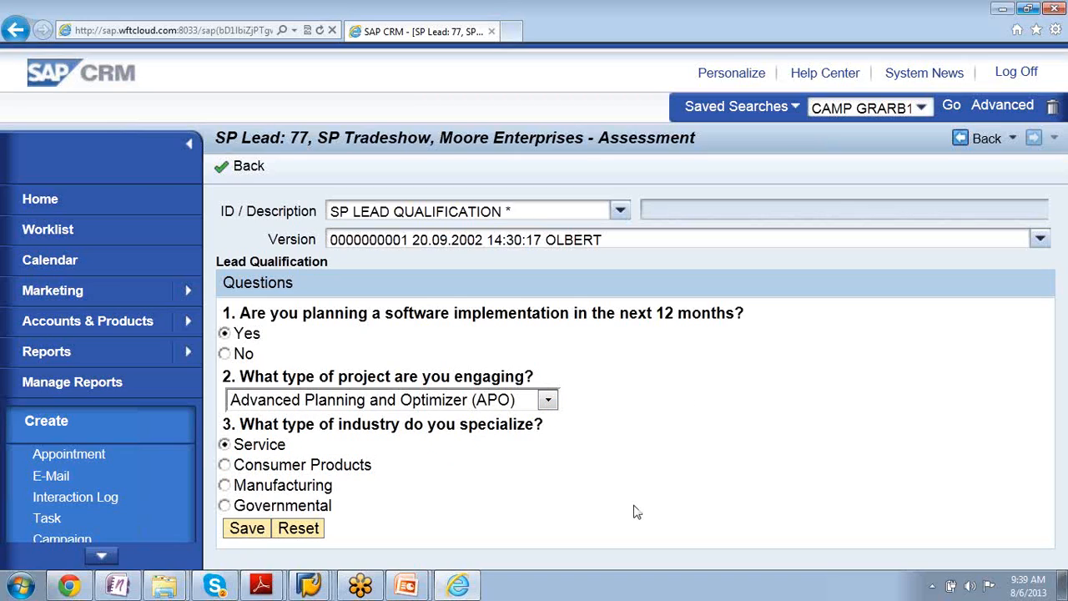
left_click_drag(638, 511, 801, 485)
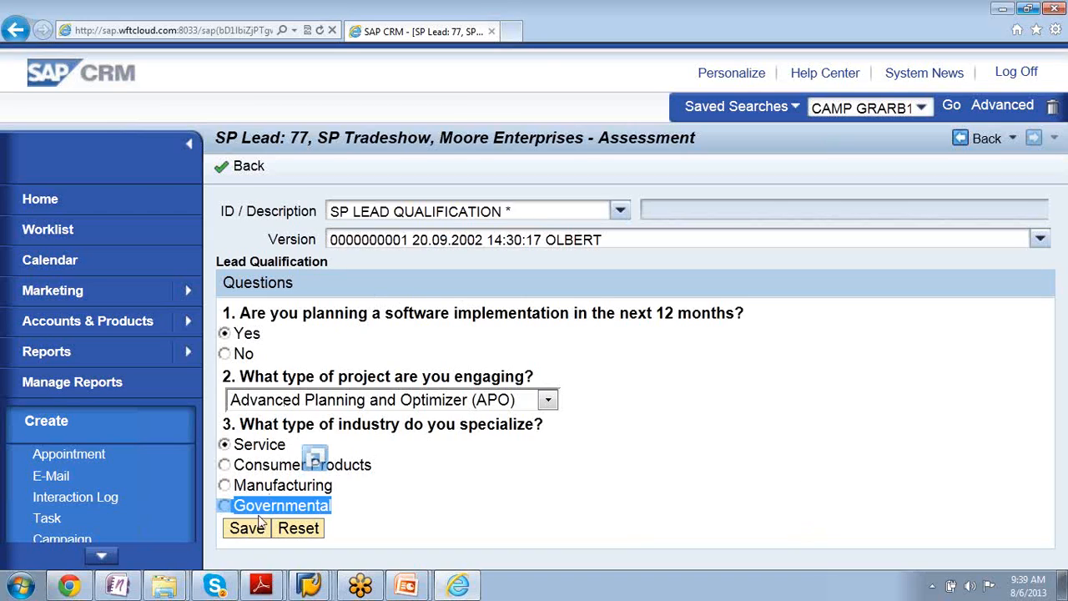
left_click(237, 529)
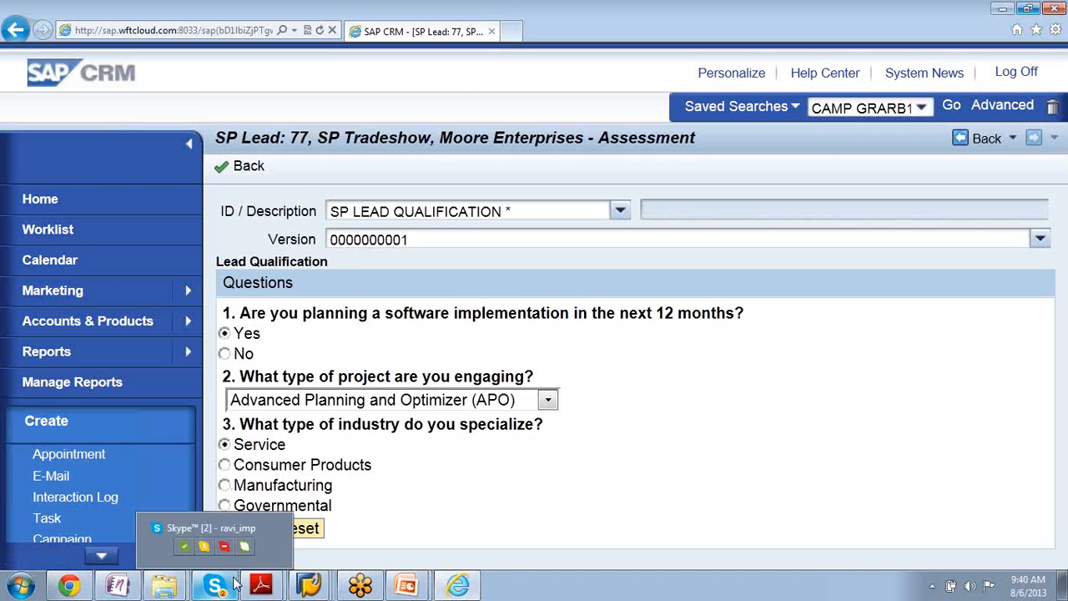
left_click(256, 168)
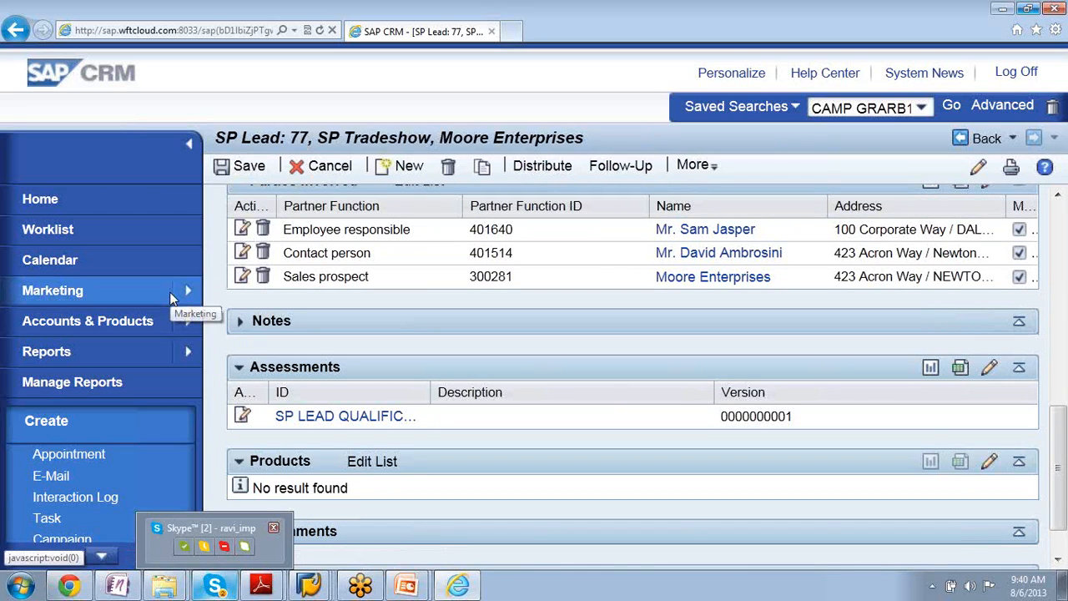
- Reopen the lead qualification assessment, examine the answer options for the project type question and go back to the lead
mouse_move(186, 290)
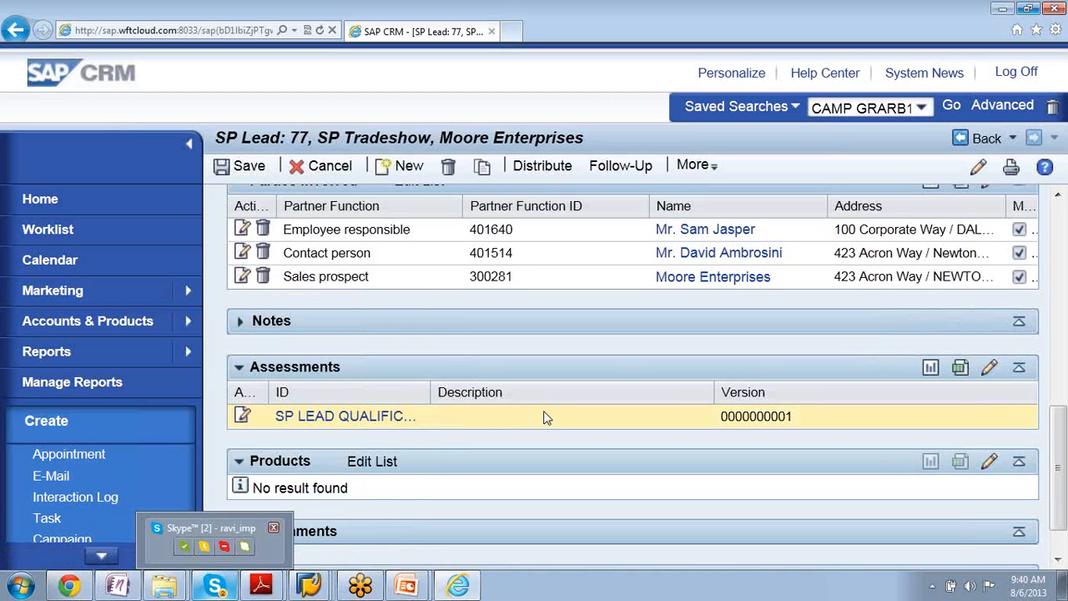
left_click(365, 423)
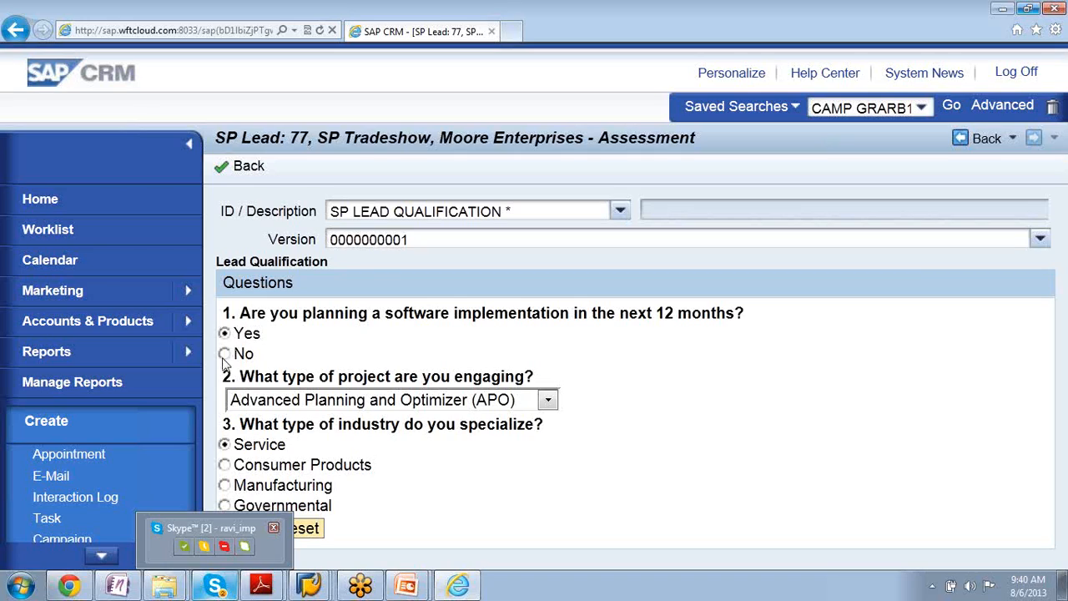
left_click(548, 401)
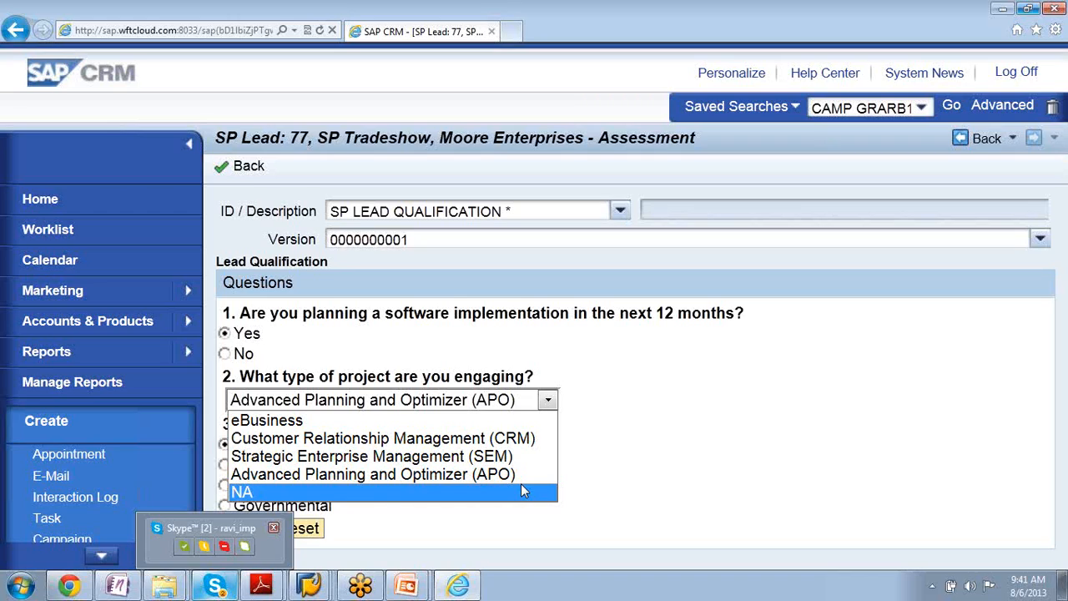
left_click(248, 167)
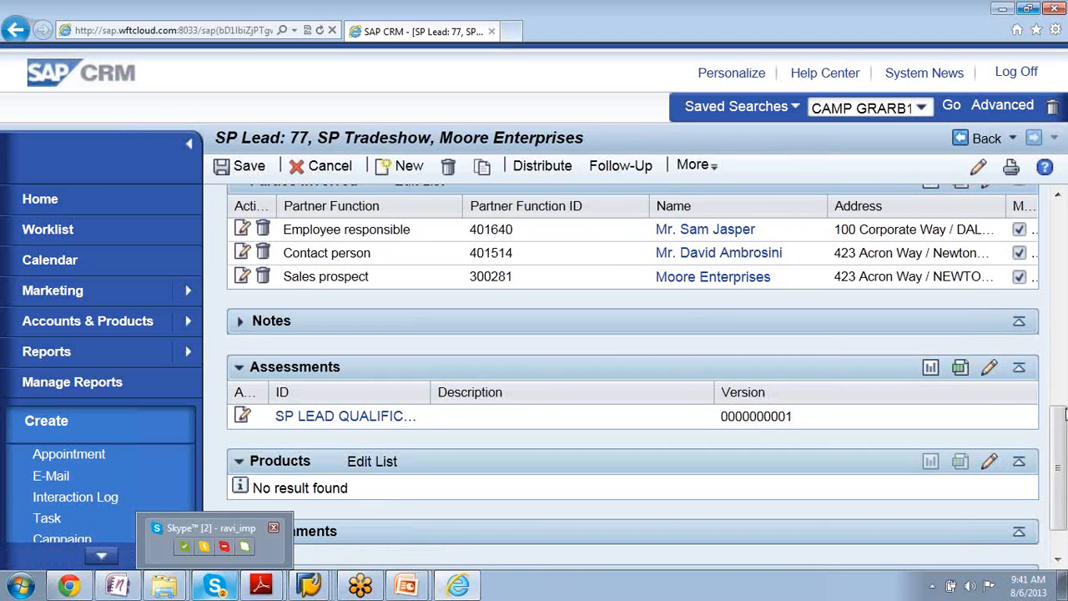
- Start distributing the SP Tradeshow lead and agree to save its changes
left_click_drag(1061, 452, 1060, 273)
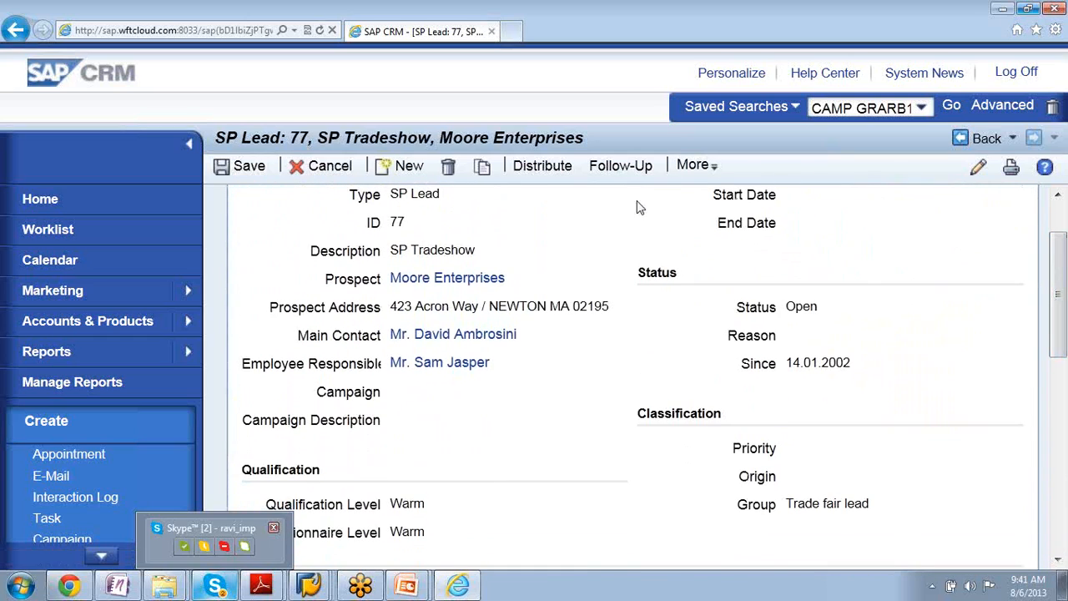
left_click(525, 167)
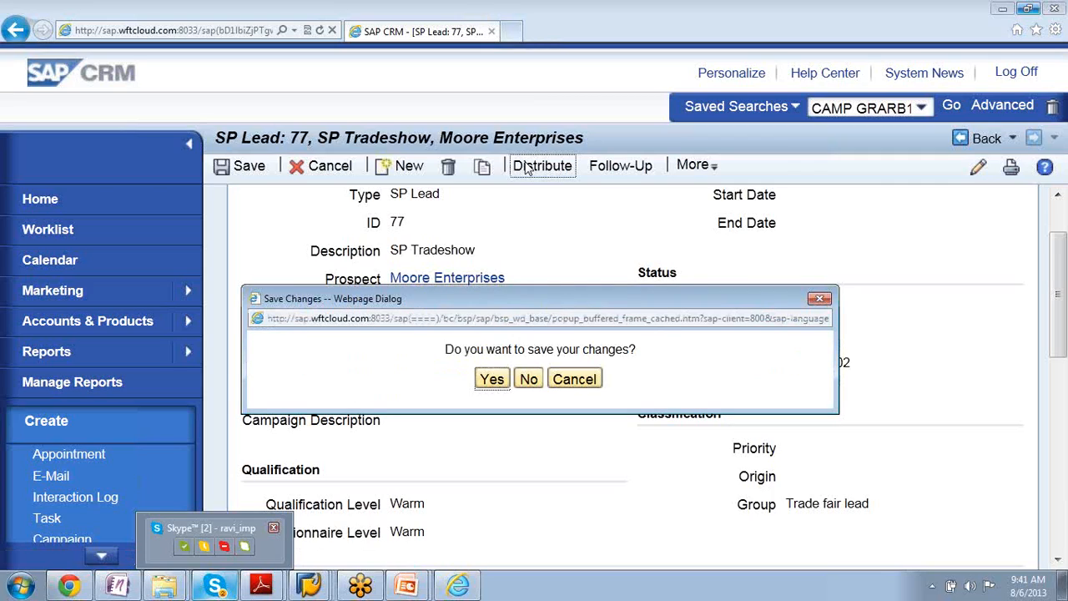
left_click(491, 380)
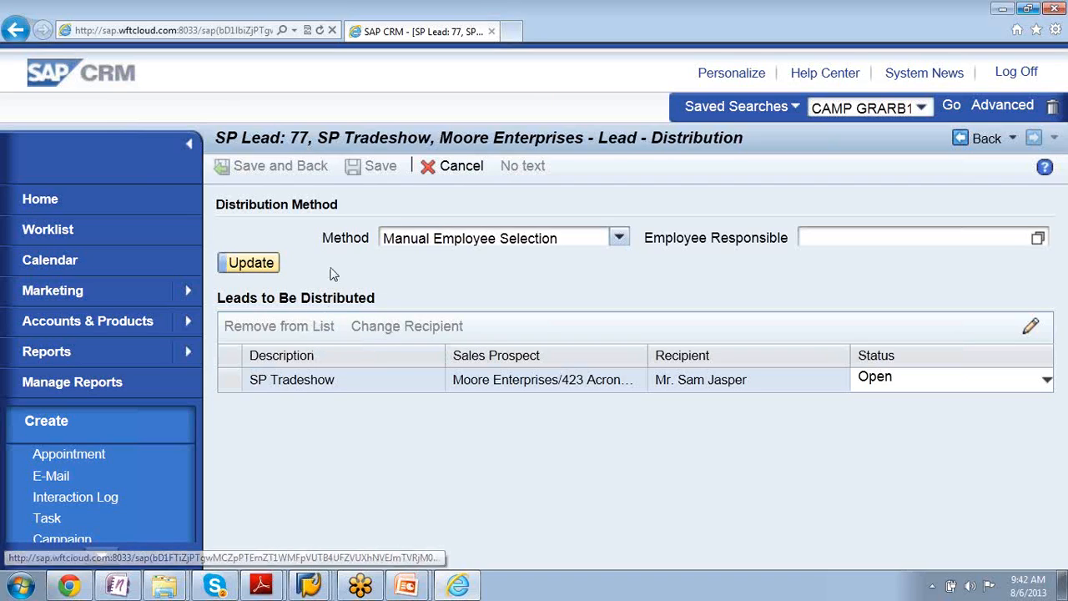
- Search employees without criteria and assign the last one on the first results page as the employee responsible for the lead distribution
left_click(1038, 240)
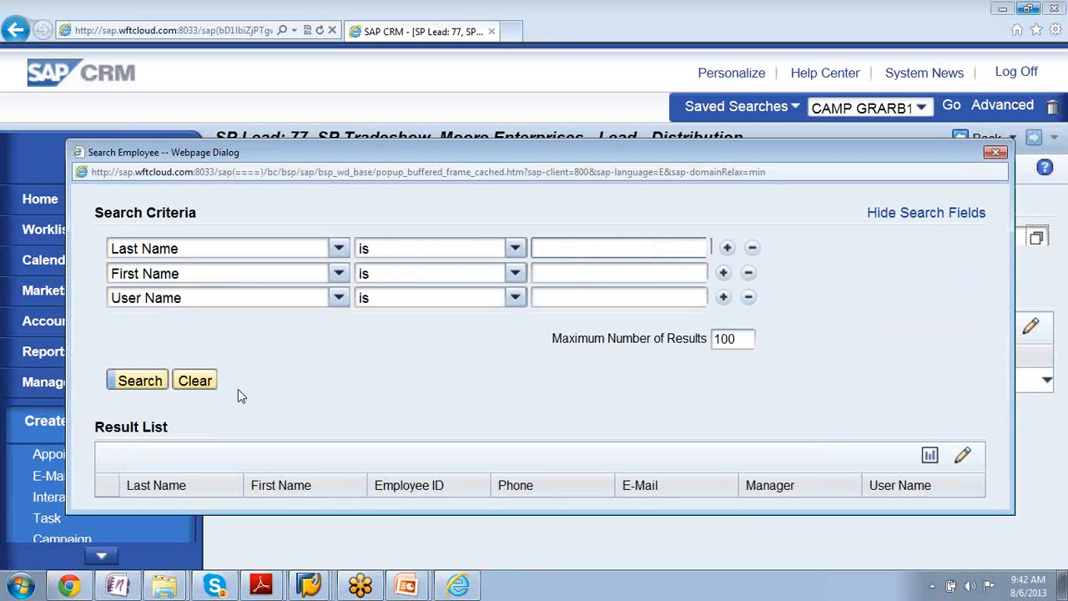
left_click(141, 381)
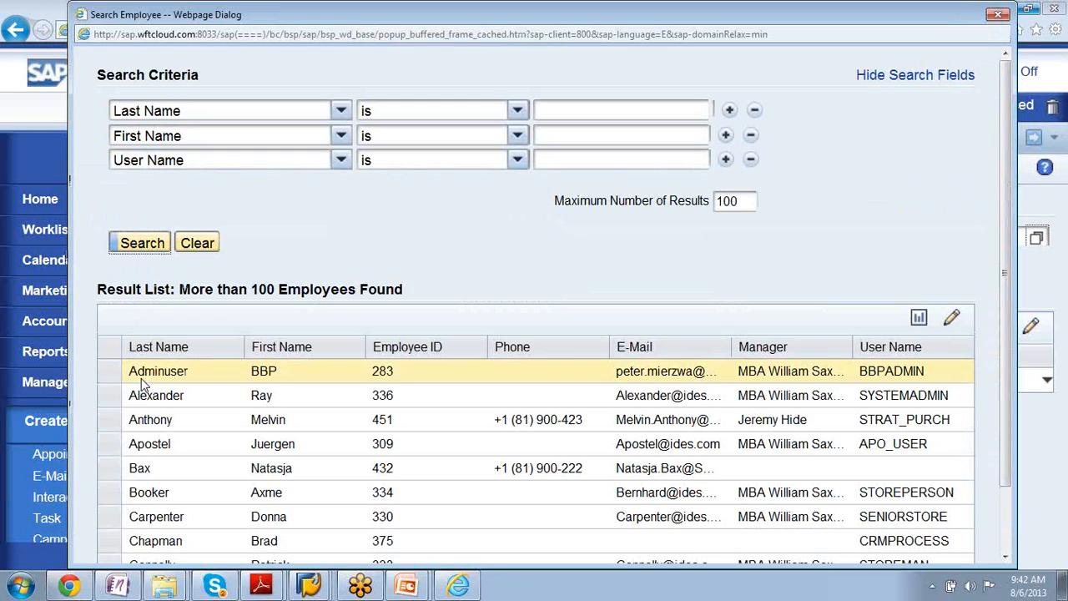
scroll(141, 384, "down", 2)
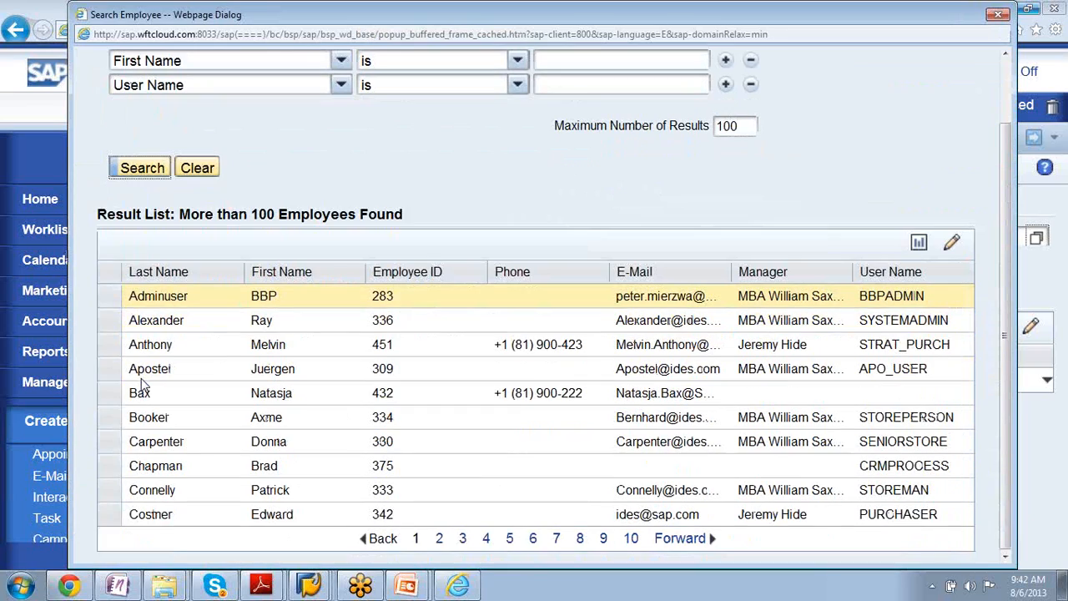
left_click(150, 514)
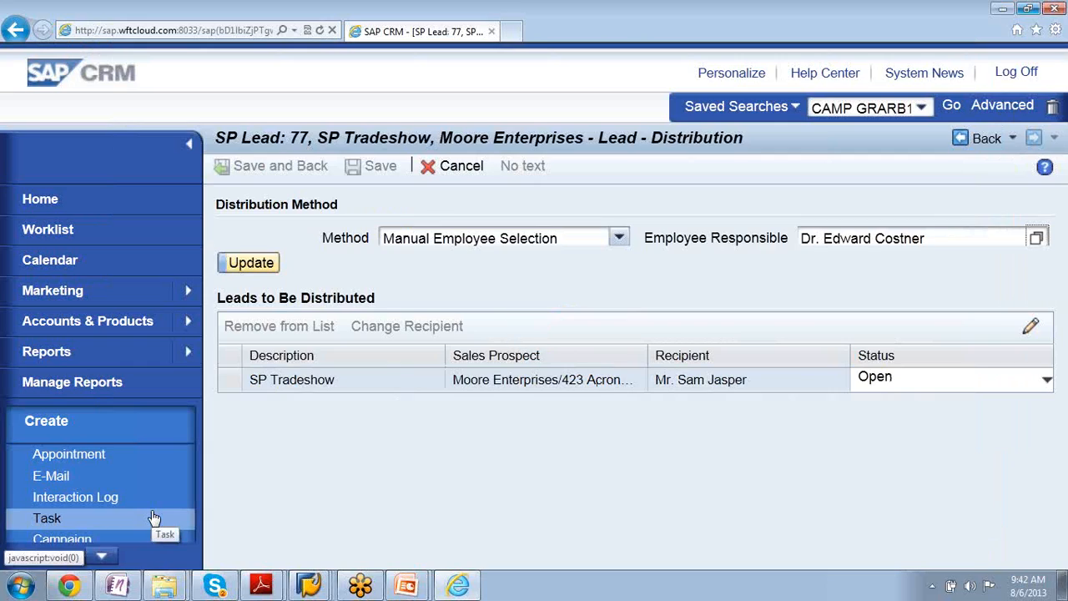
left_click(247, 265)
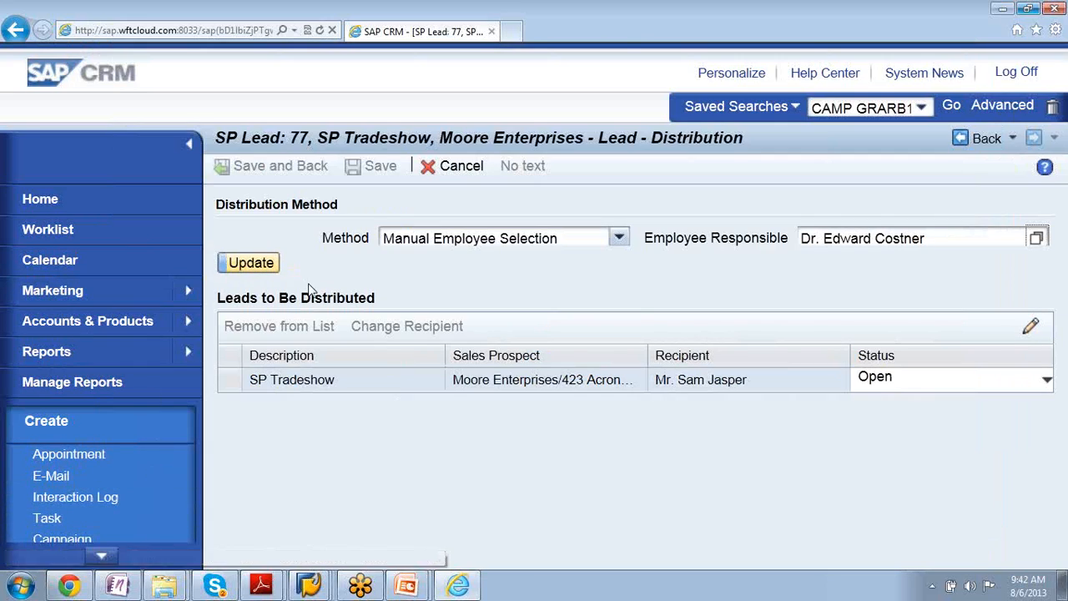
- Set the SP Tradeshow lead's status to Won and update the list of leads to be distributed
left_click(1046, 382)
left_click(1047, 381)
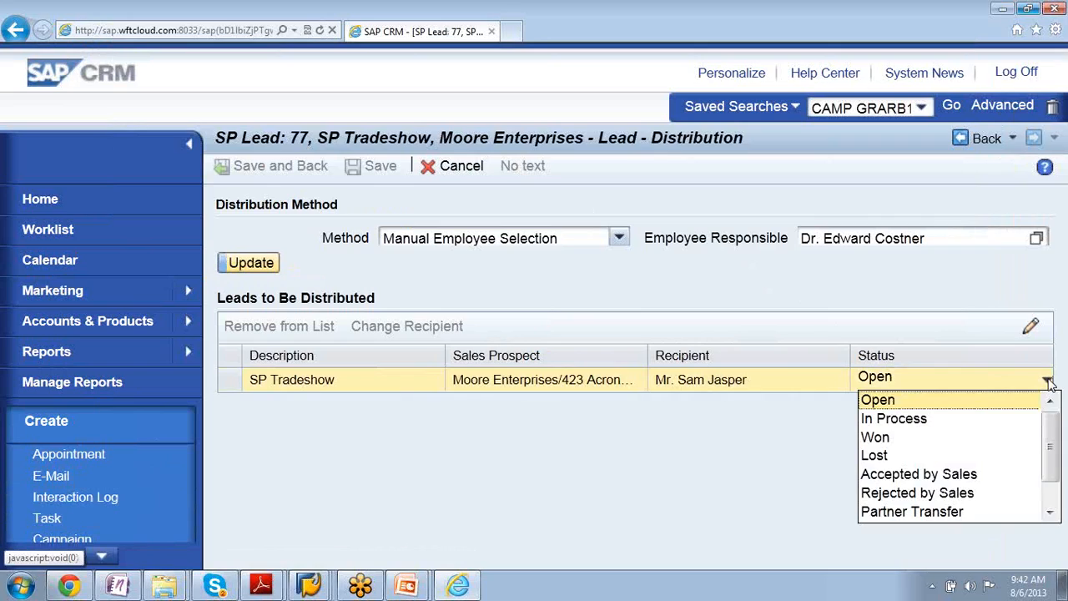
left_click(976, 441)
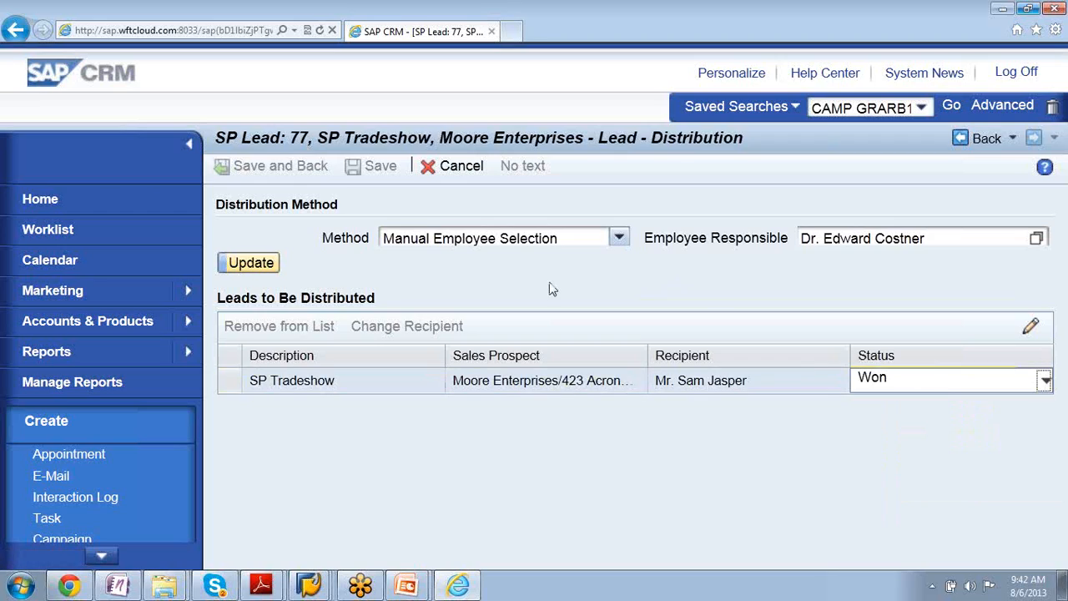
left_click(235, 262)
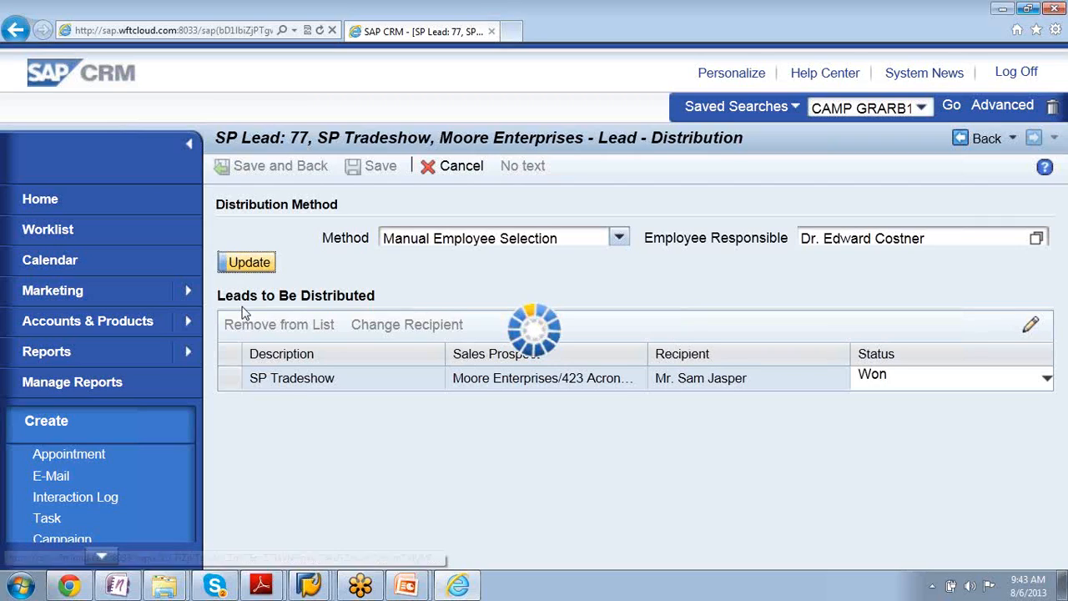
- Review the available distribution methods, keep Manual Employee Selection, and save the distribution to return to the lead
right_click(308, 586)
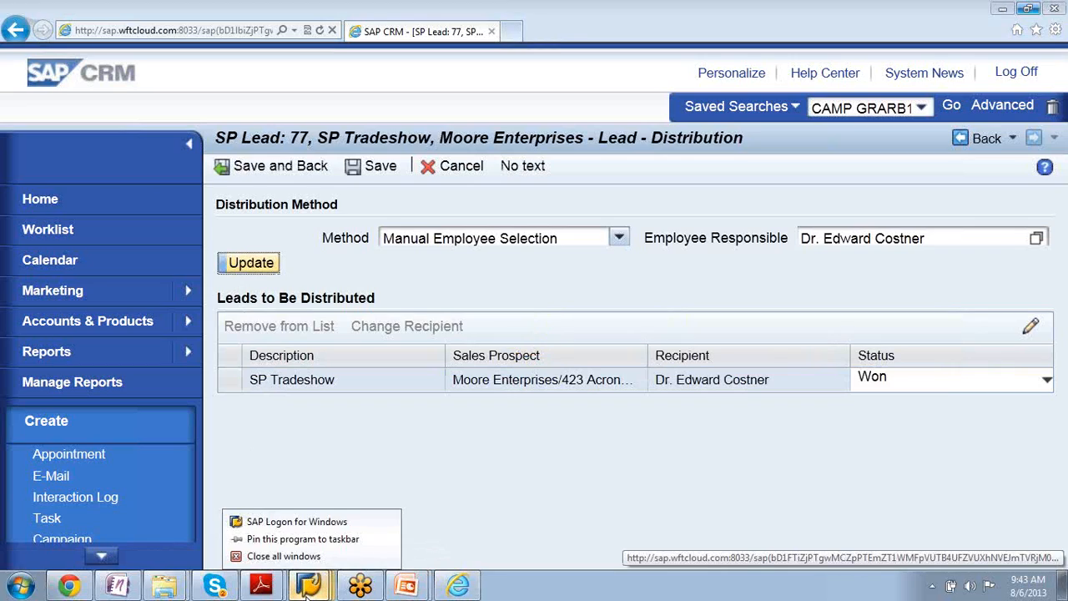
left_click(307, 592)
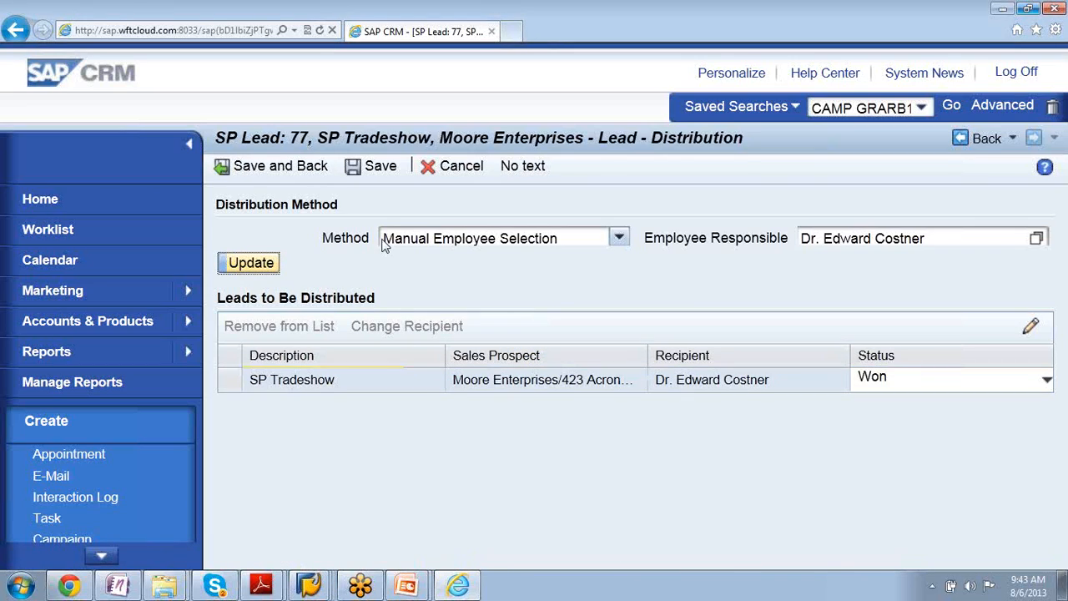
left_click(622, 239)
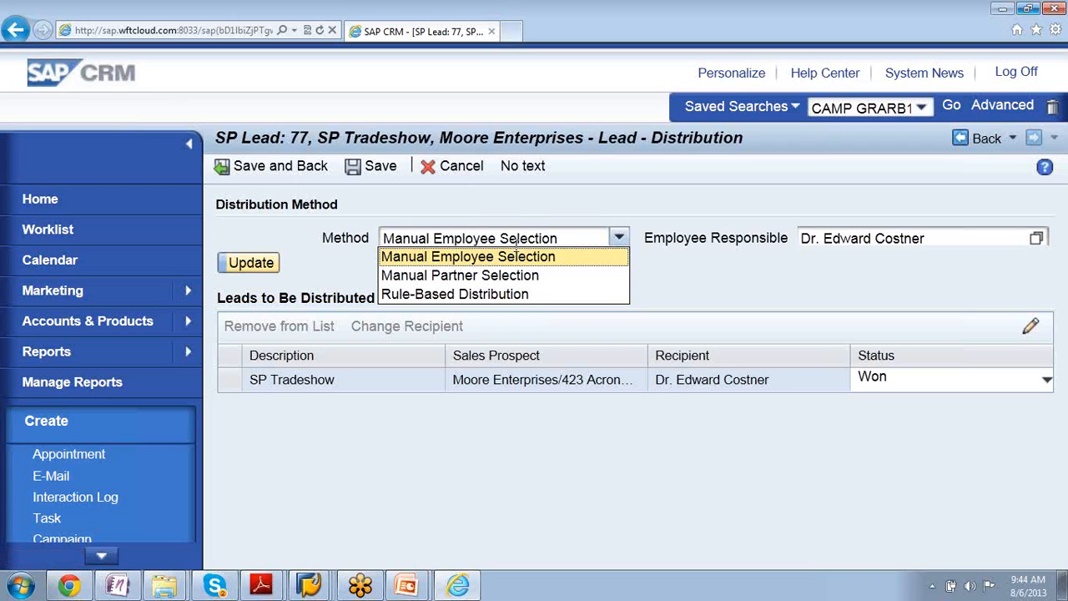
left_click(698, 263)
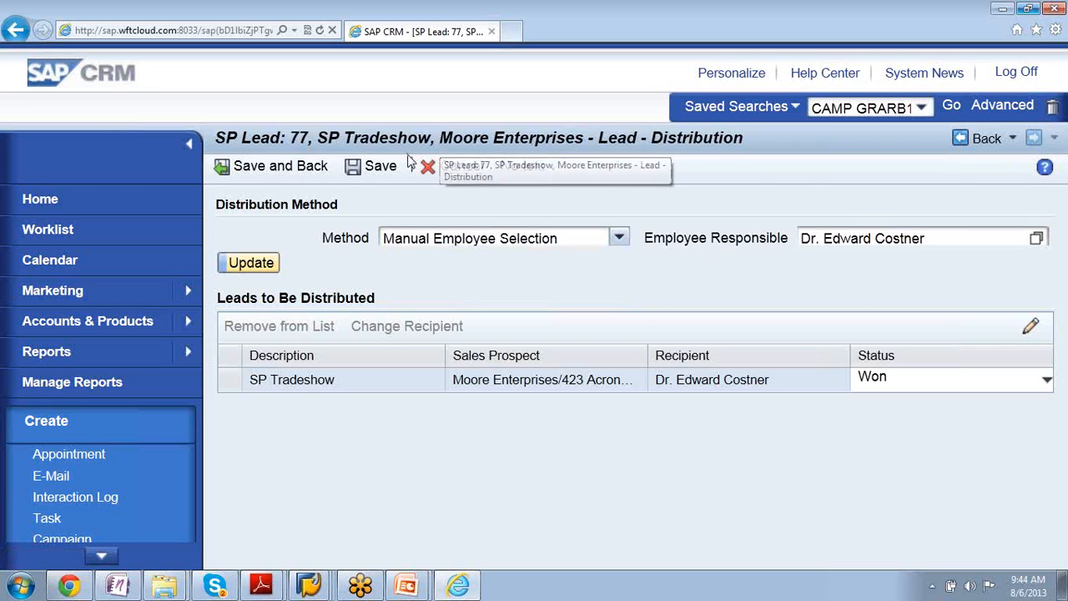
left_click(262, 171)
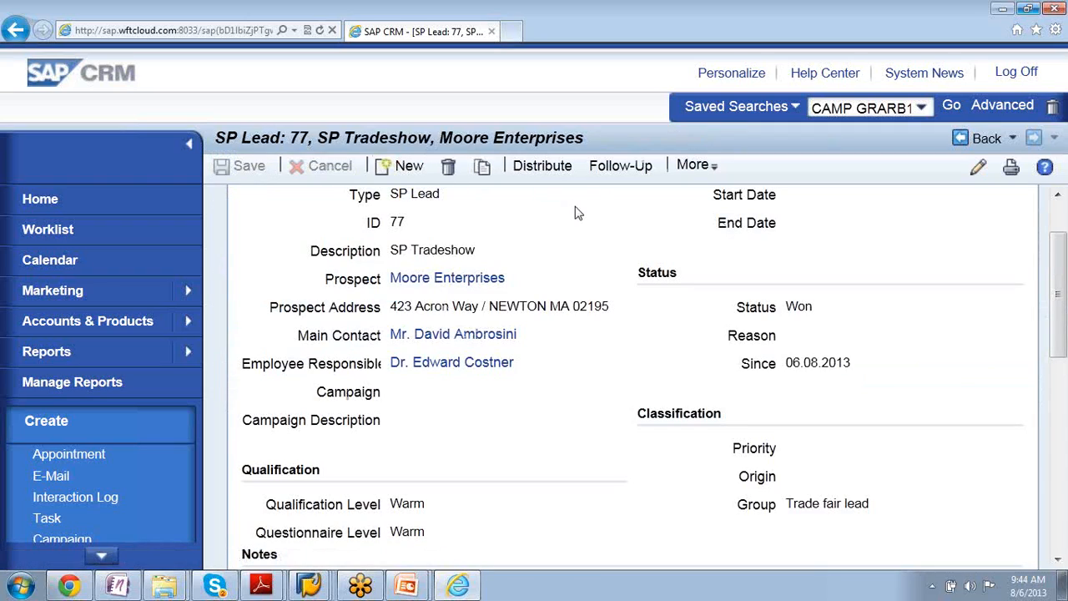
- Try to create an Opportunity follow-up from the SP Tradeshow lead and read the message details about the employee responsible
left_click(618, 166)
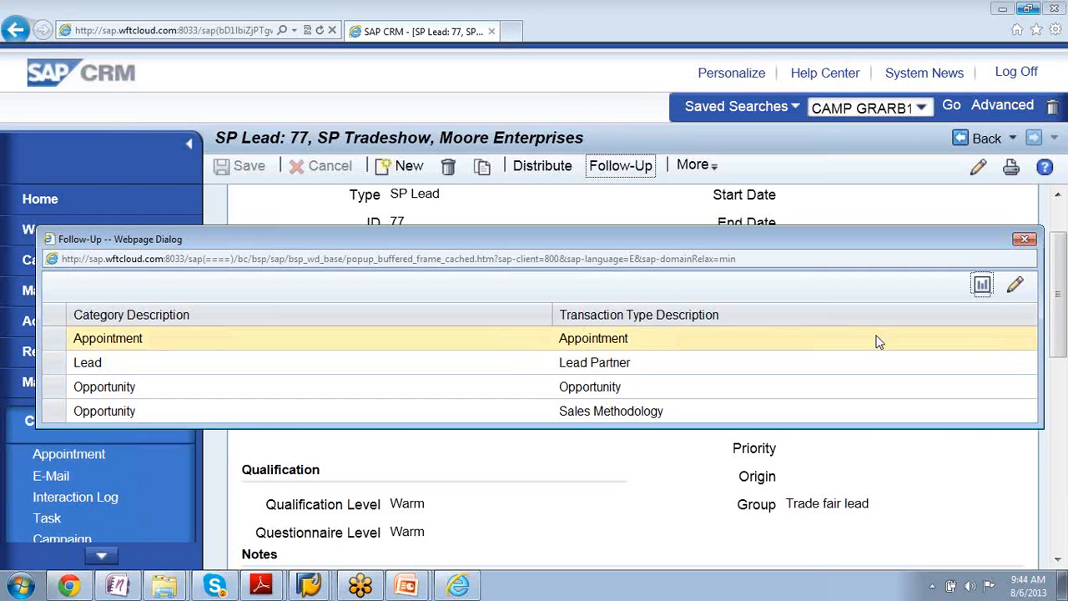
left_click(234, 393)
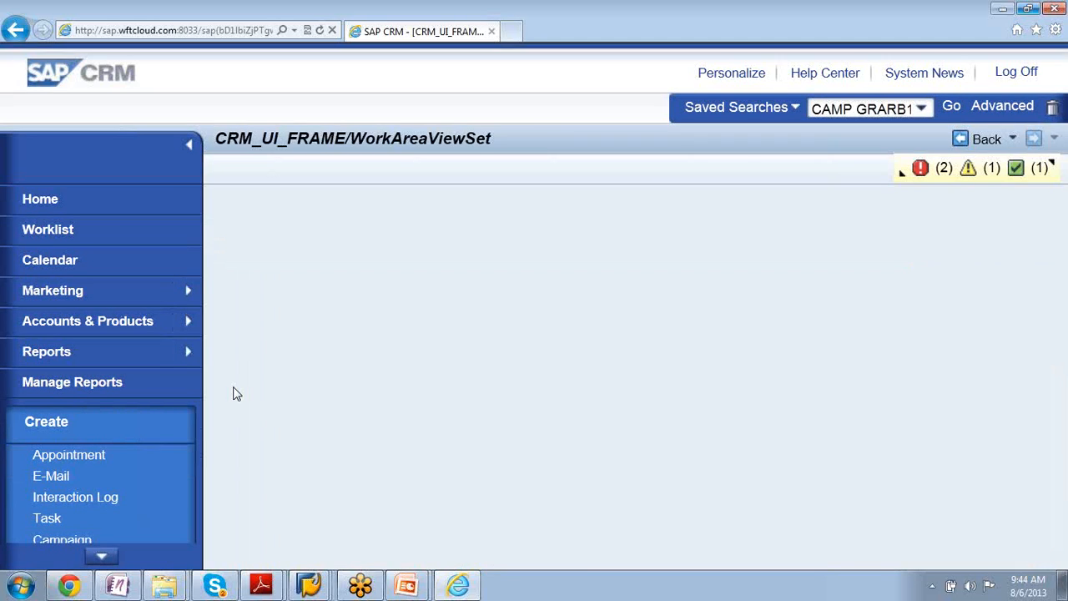
left_click(900, 176)
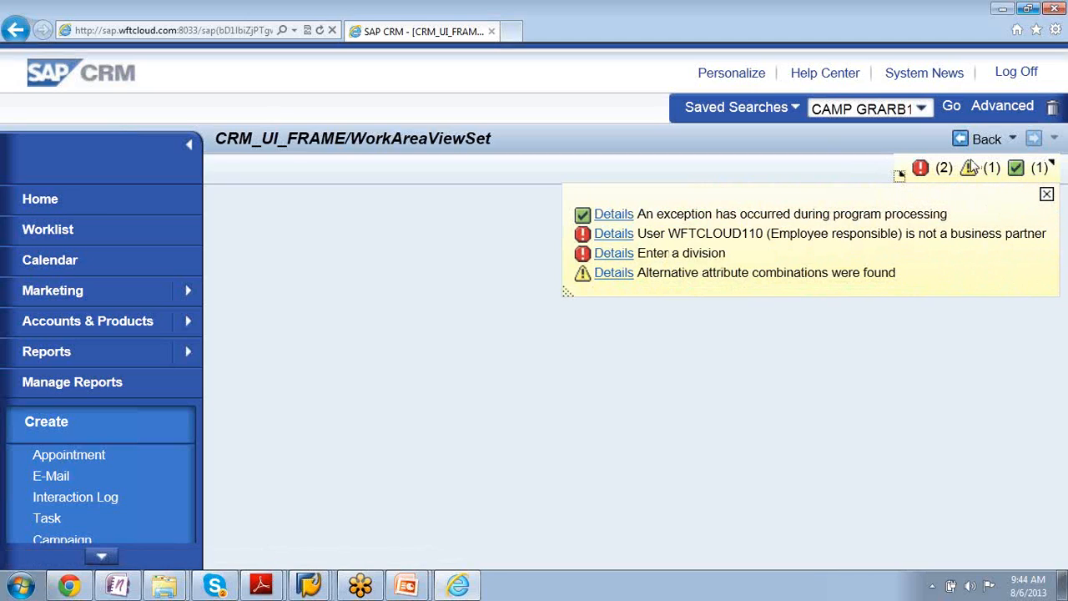
left_click(614, 234)
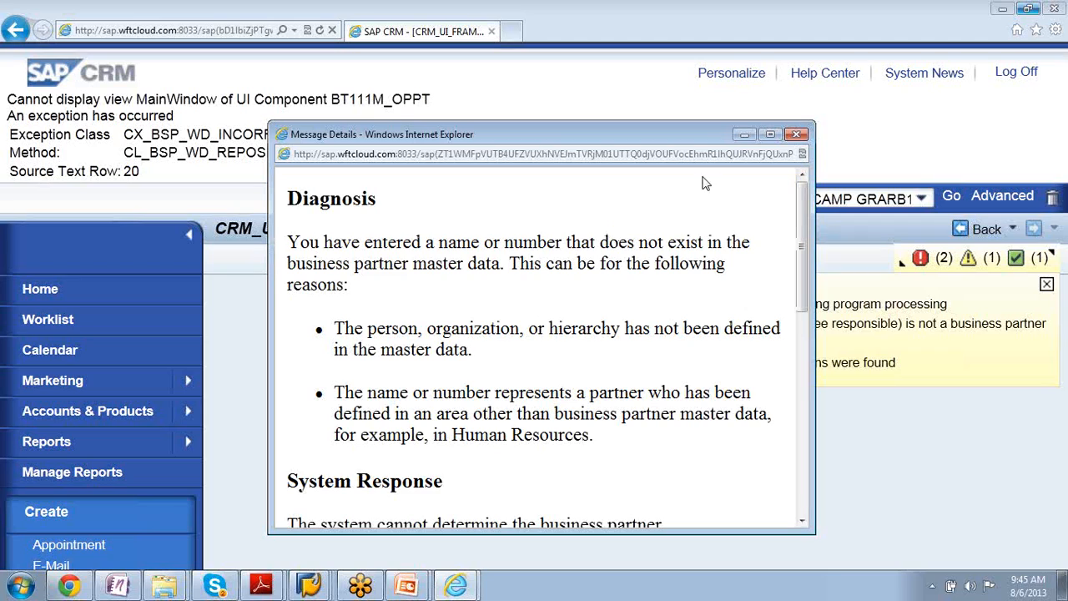
left_click(797, 135)
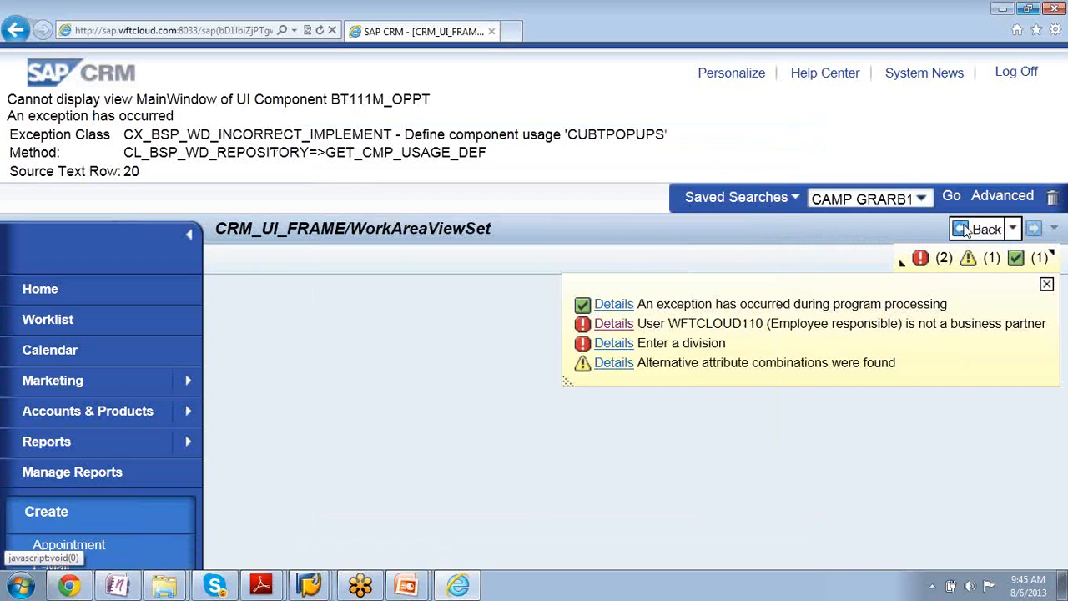
left_click(950, 263)
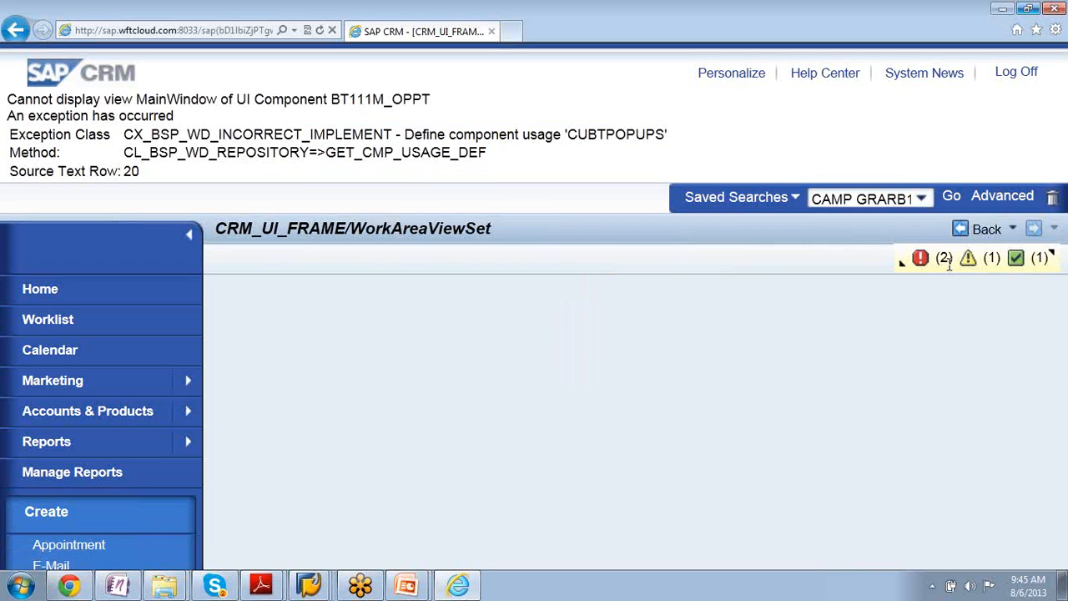
- Try to leave the blank work area by going back through the page history to Home
left_click(987, 229)
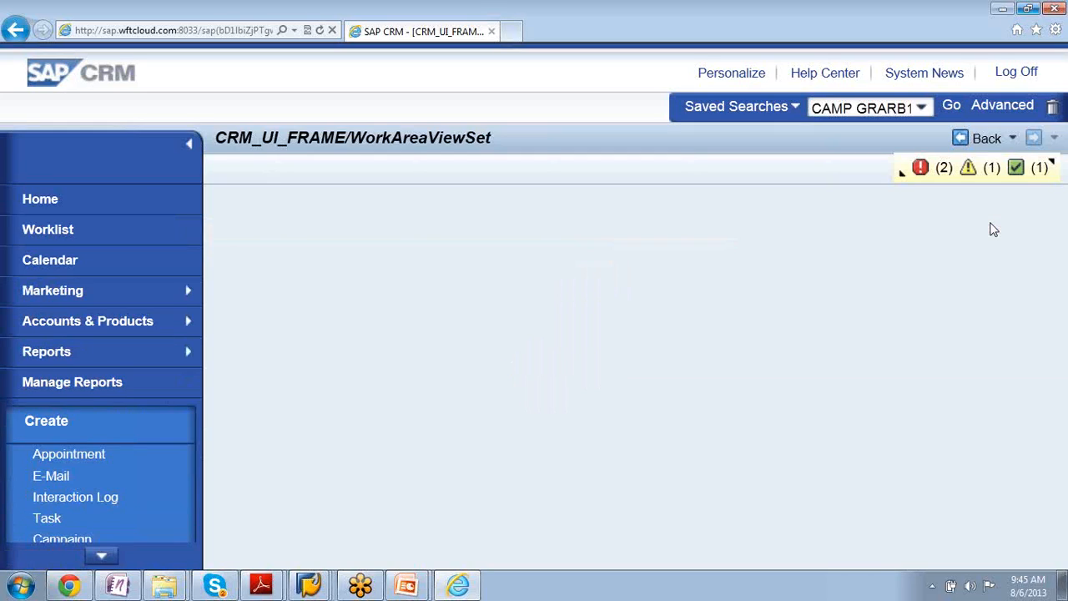
left_click(980, 139)
left_click(1013, 138)
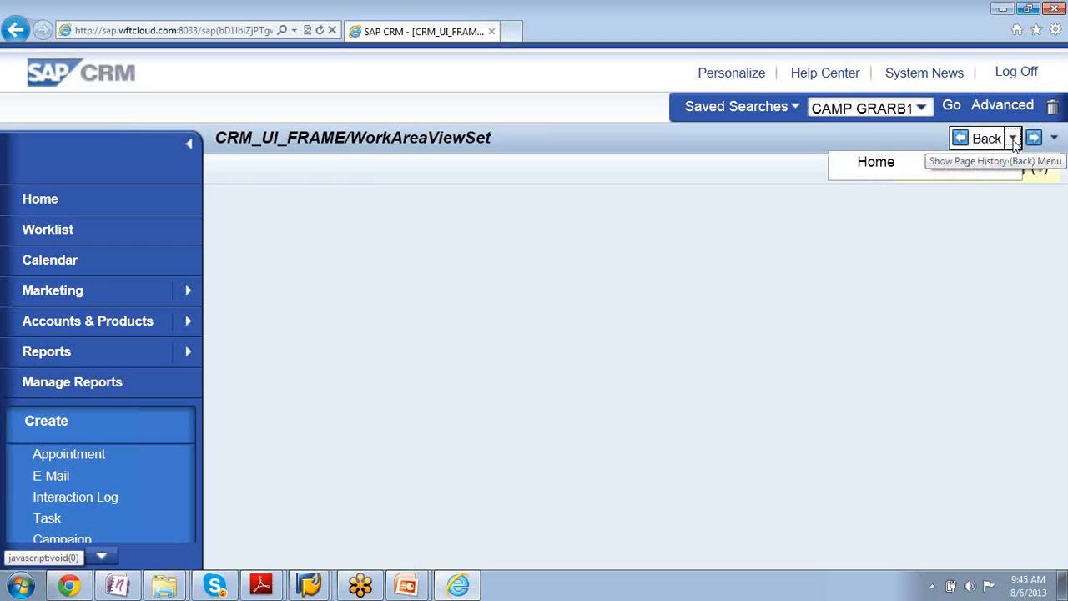
left_click(857, 164)
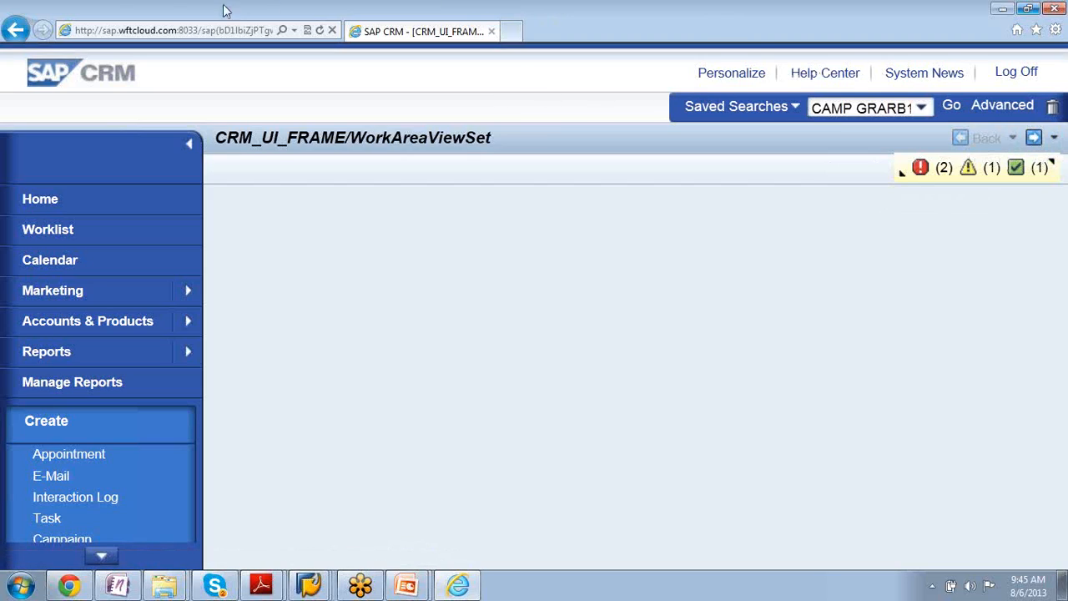
left_click(13, 32)
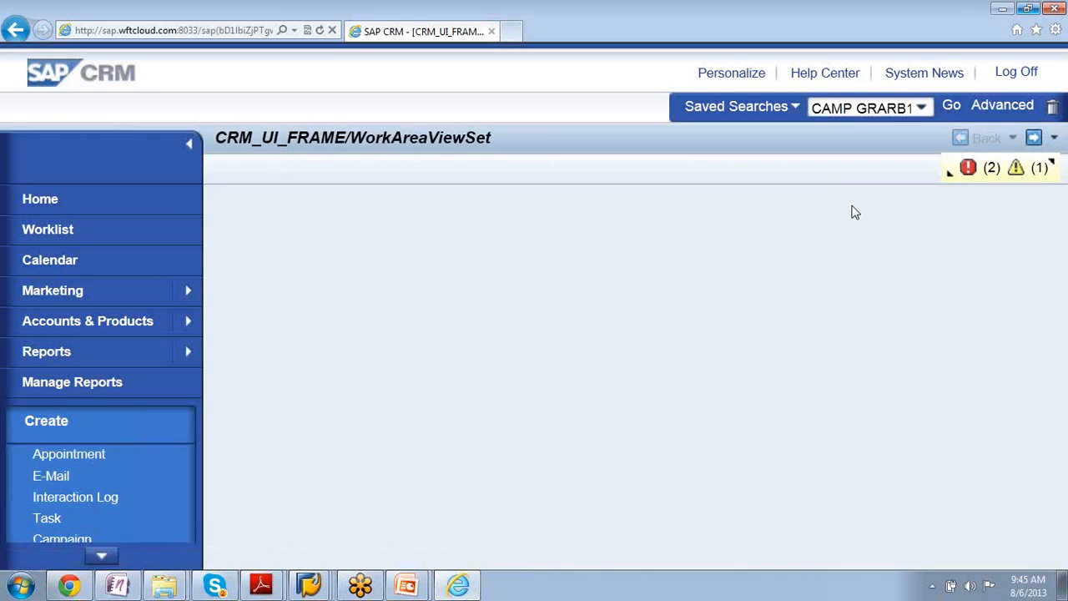
- Examine the system messages, read the details of the missing division error, and close the message list
left_click(949, 177)
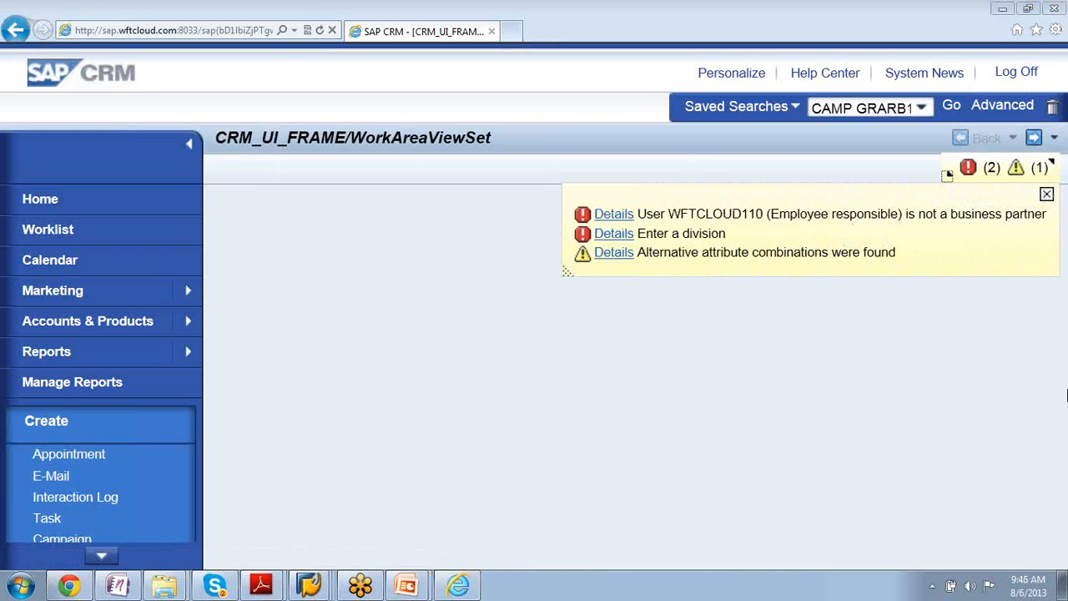
left_click(1046, 195)
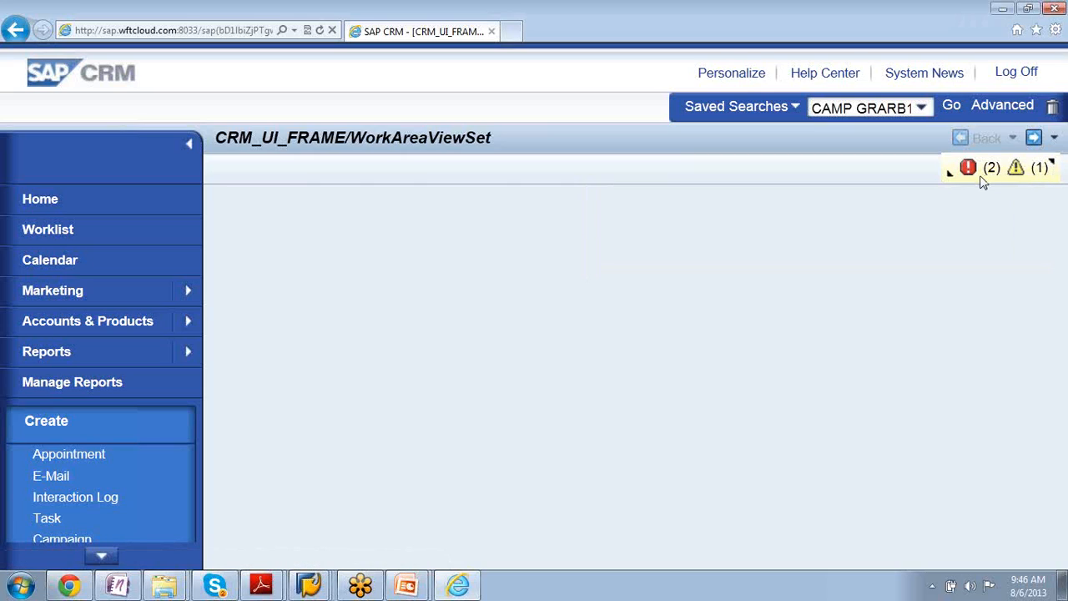
left_click(949, 173)
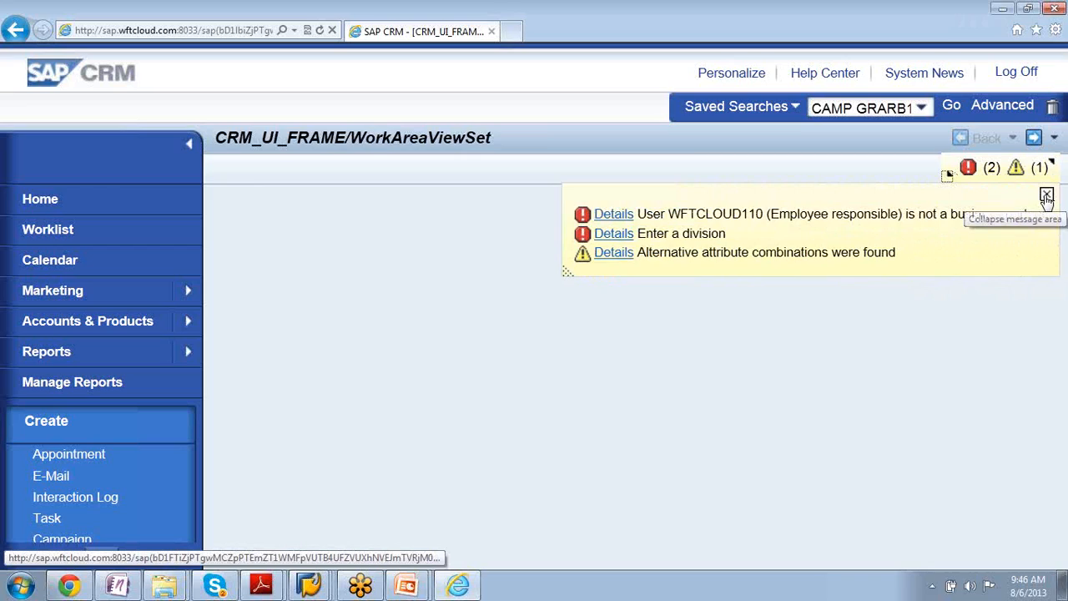
left_click(616, 234)
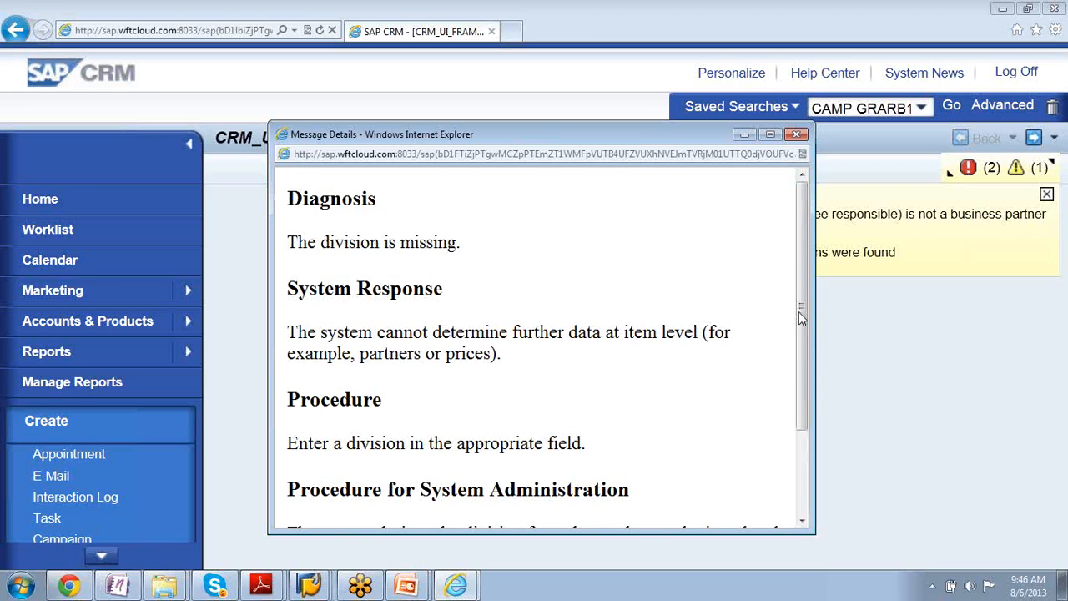
left_click_drag(798, 311, 808, 207)
left_click(797, 135)
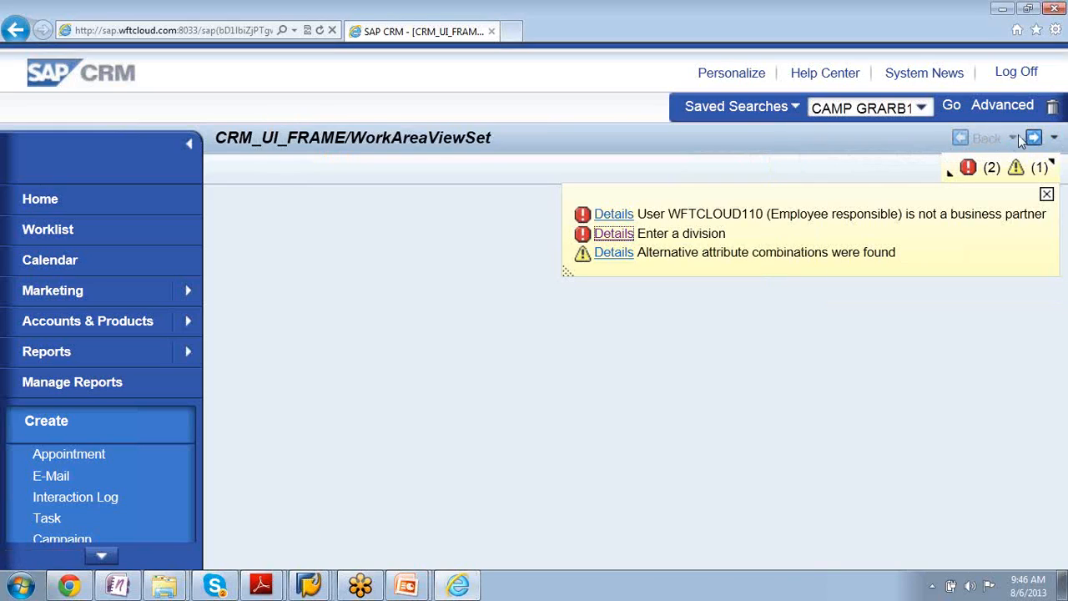
left_click(1047, 196)
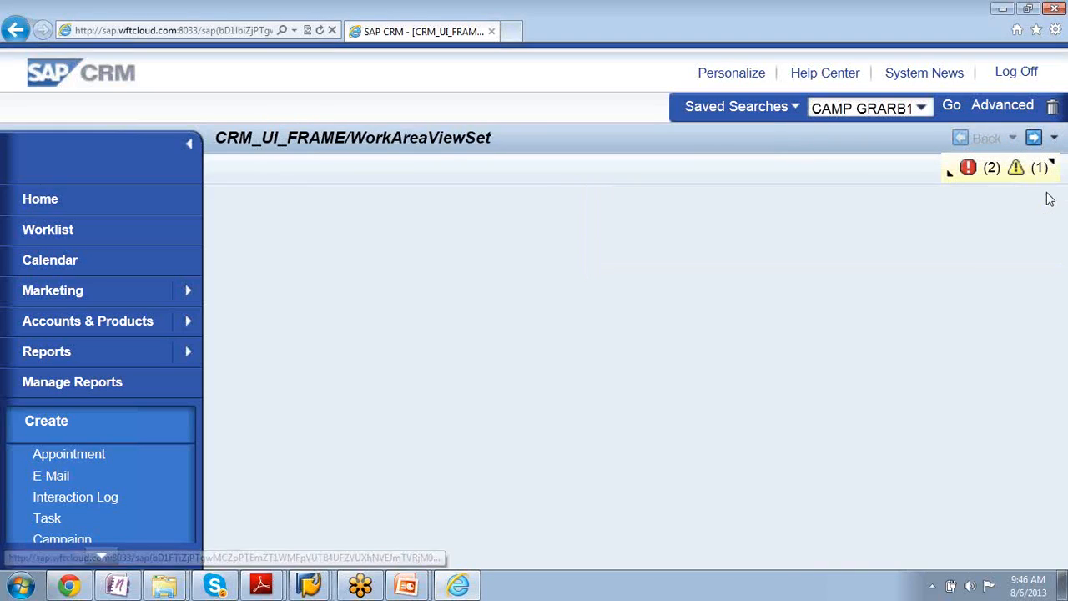
- Examine the system messages, read the details of the division and employee responsible errors, and close the message list
left_click(17, 30)
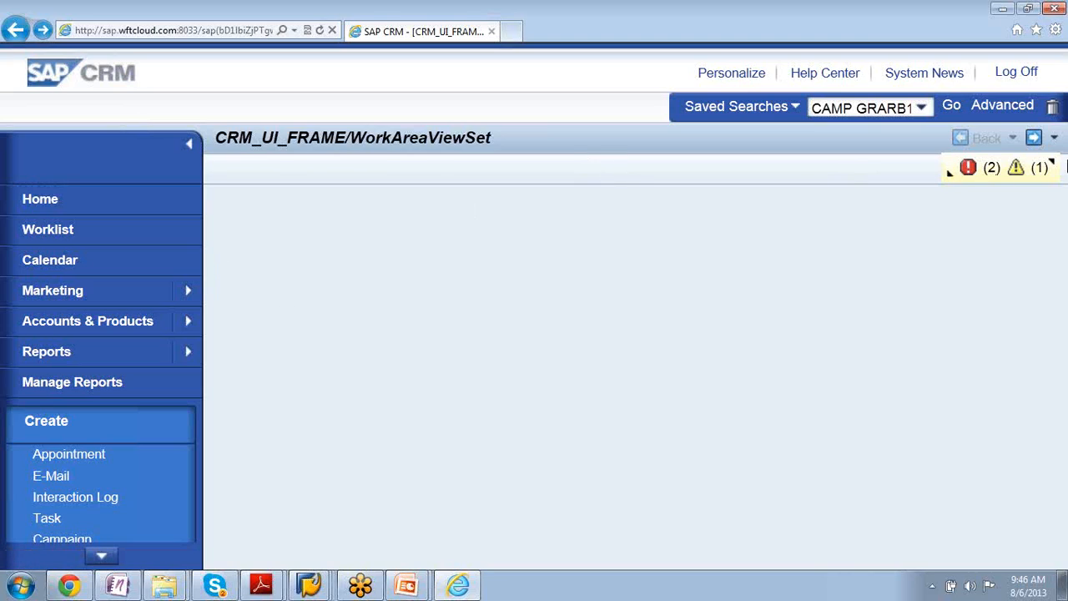
left_click(949, 172)
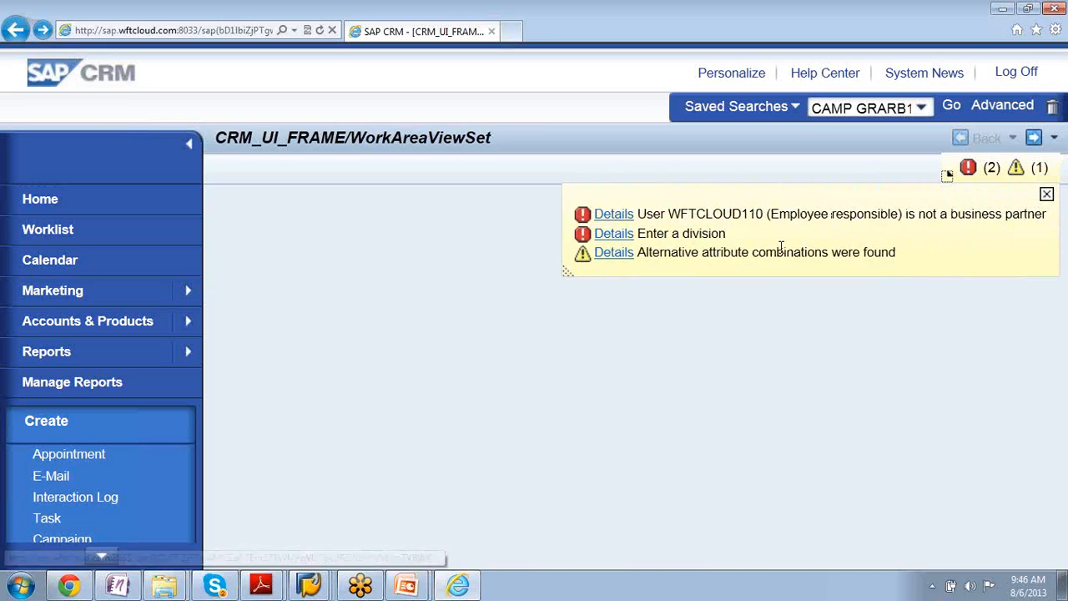
left_click(601, 239)
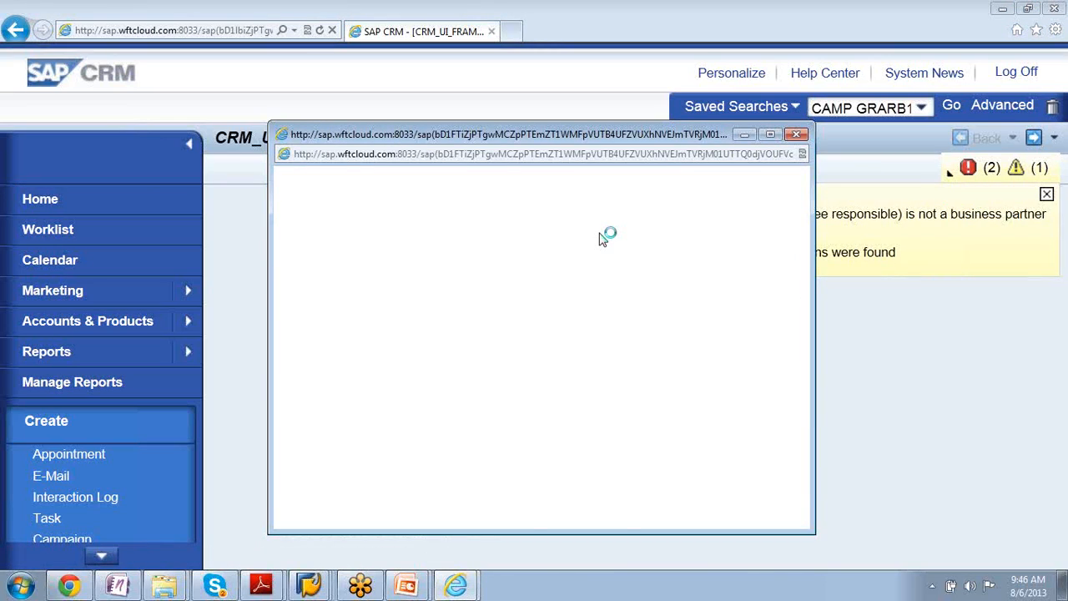
left_click(797, 134)
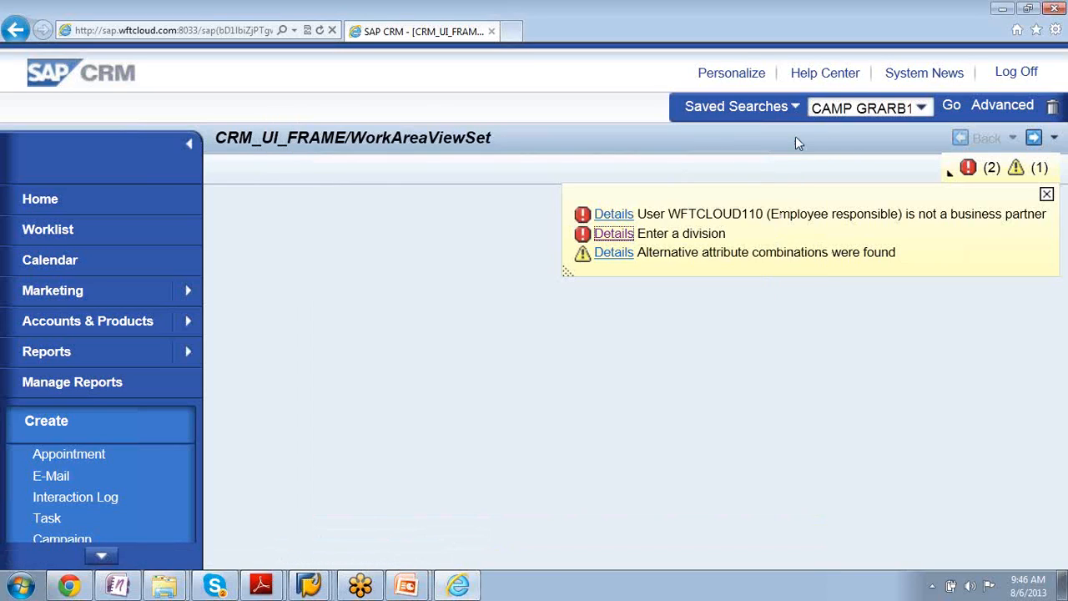
left_click(615, 215)
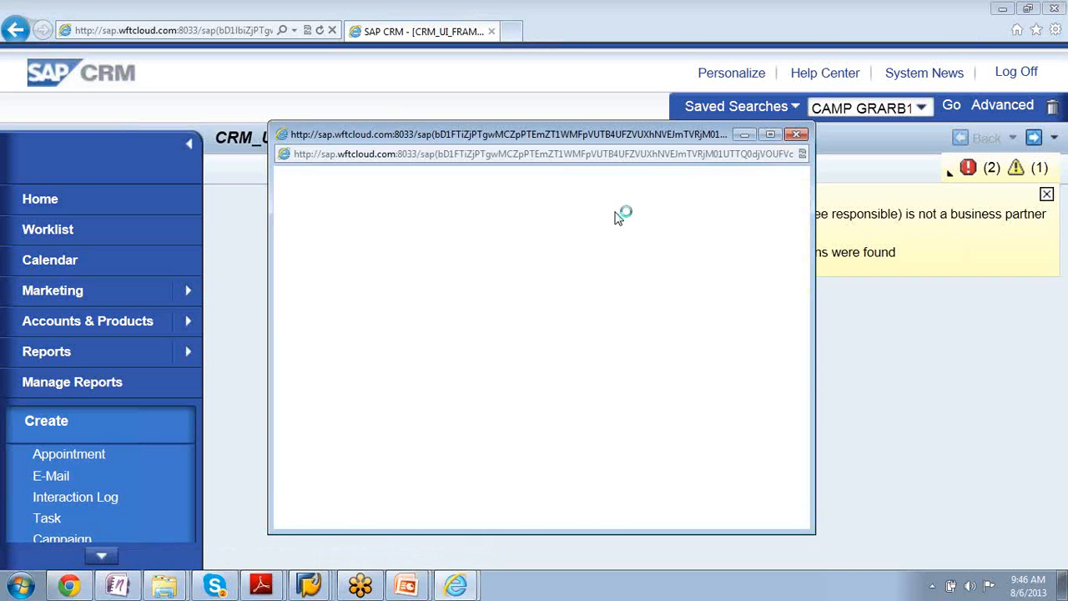
left_click_drag(803, 276, 802, 209)
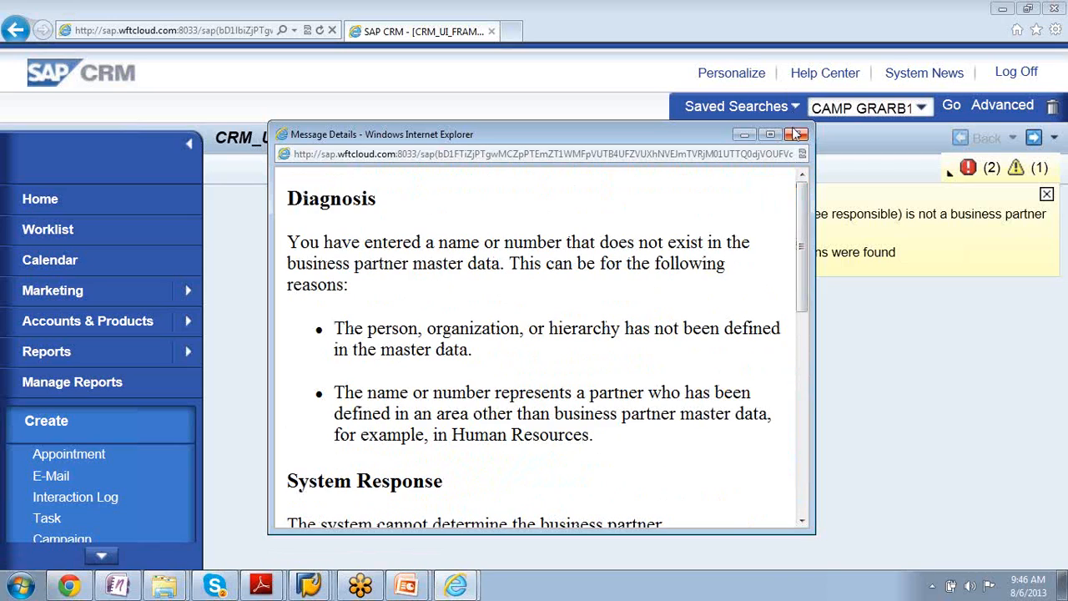
left_click(795, 136)
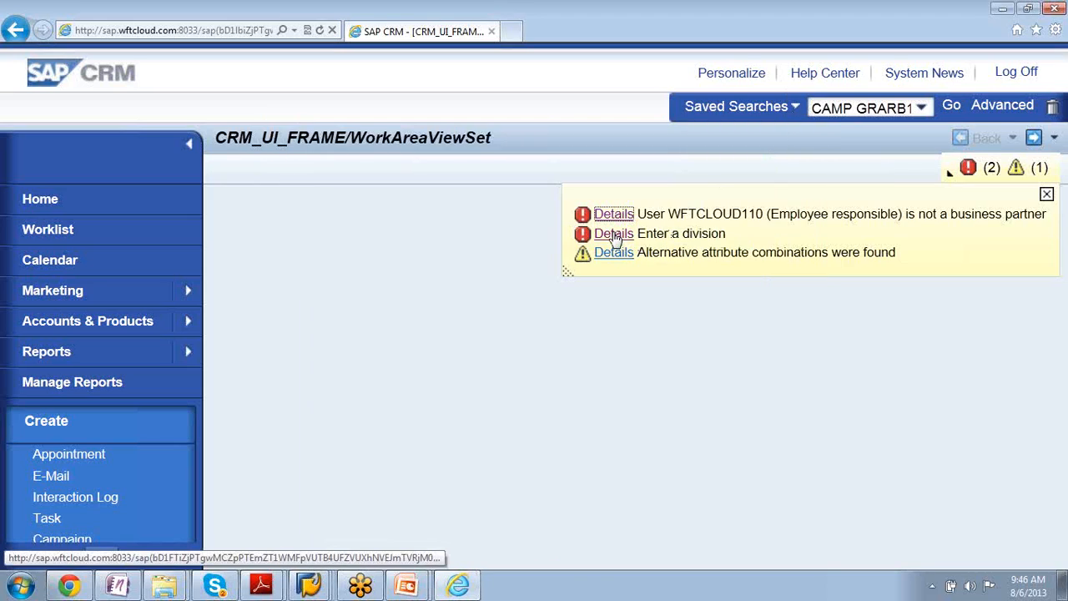
left_click(1045, 194)
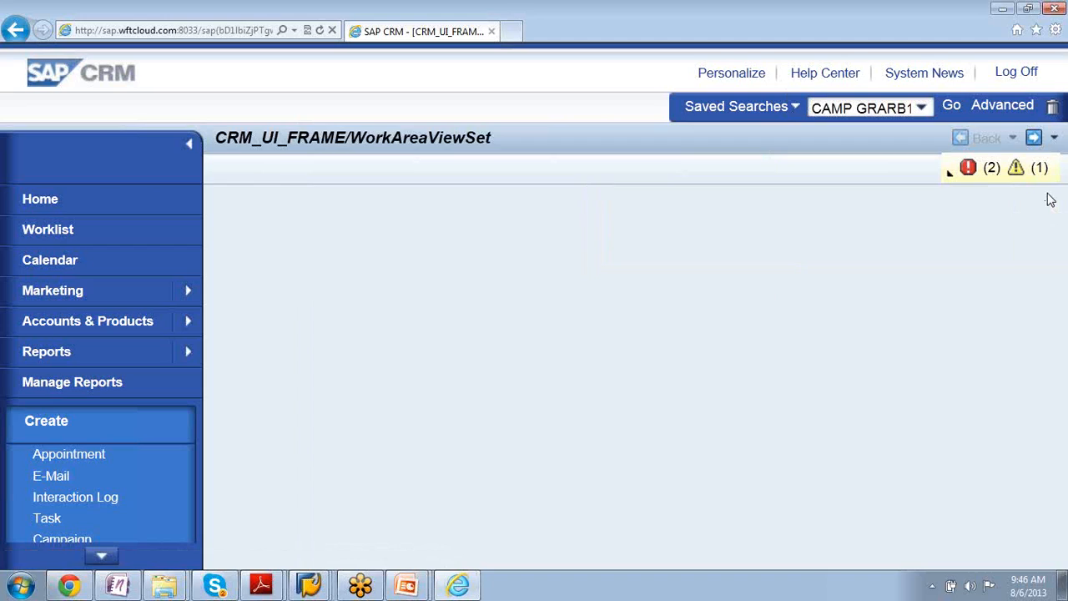
- Try to leave the blank work area by going back a page and opening the Leads search
left_click(16, 32)
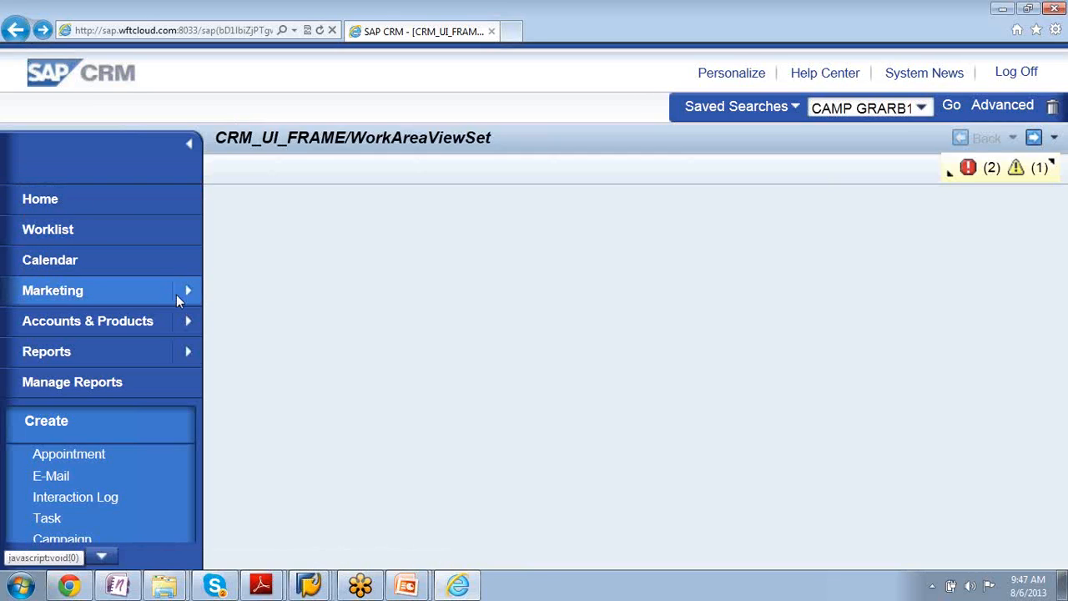
mouse_move(187, 294)
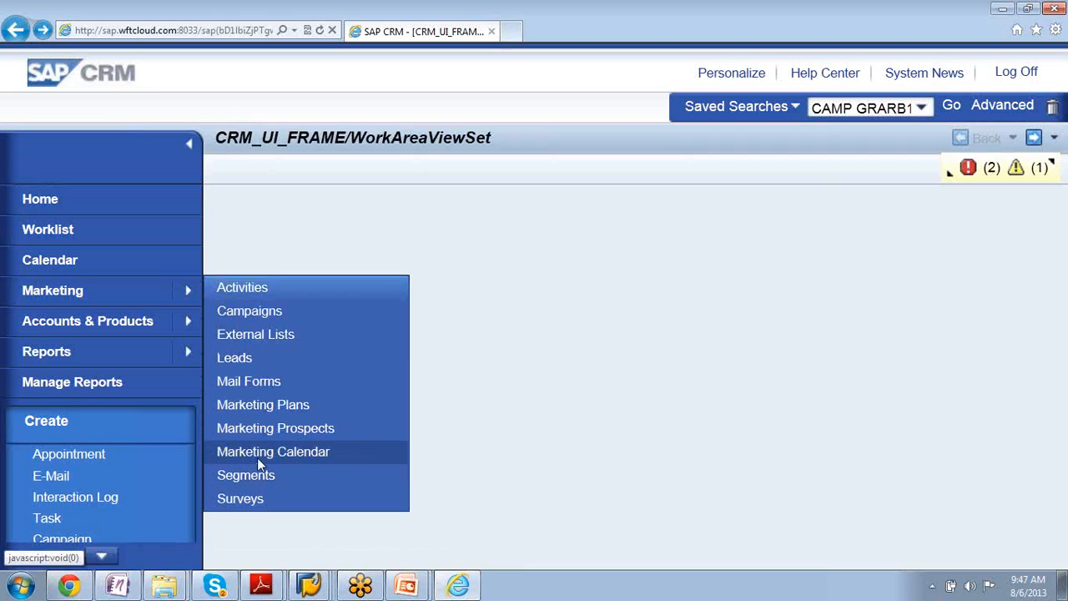
left_click(246, 367)
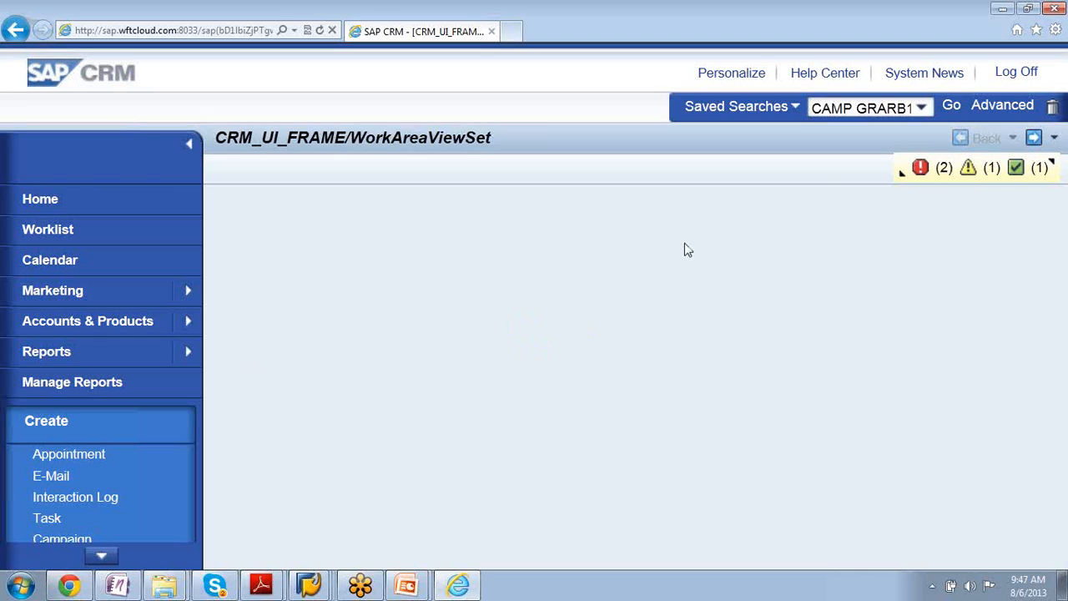
- Reload the CRM Web UI page and enter with the MARKETINGPRO - Marketing Professional business role
left_click(178, 30)
key("Return")
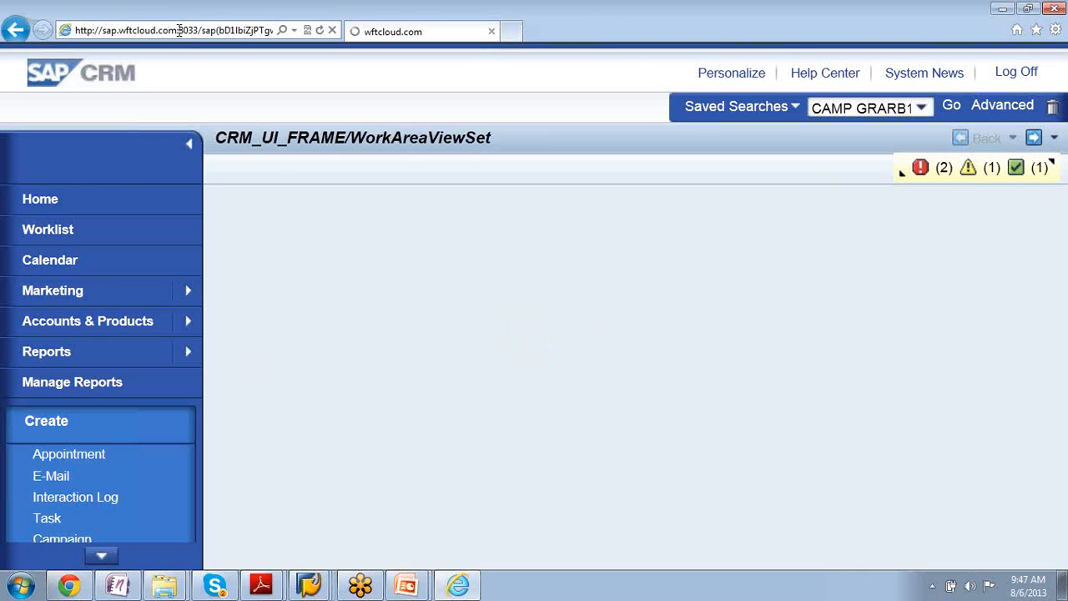
left_click(321, 31)
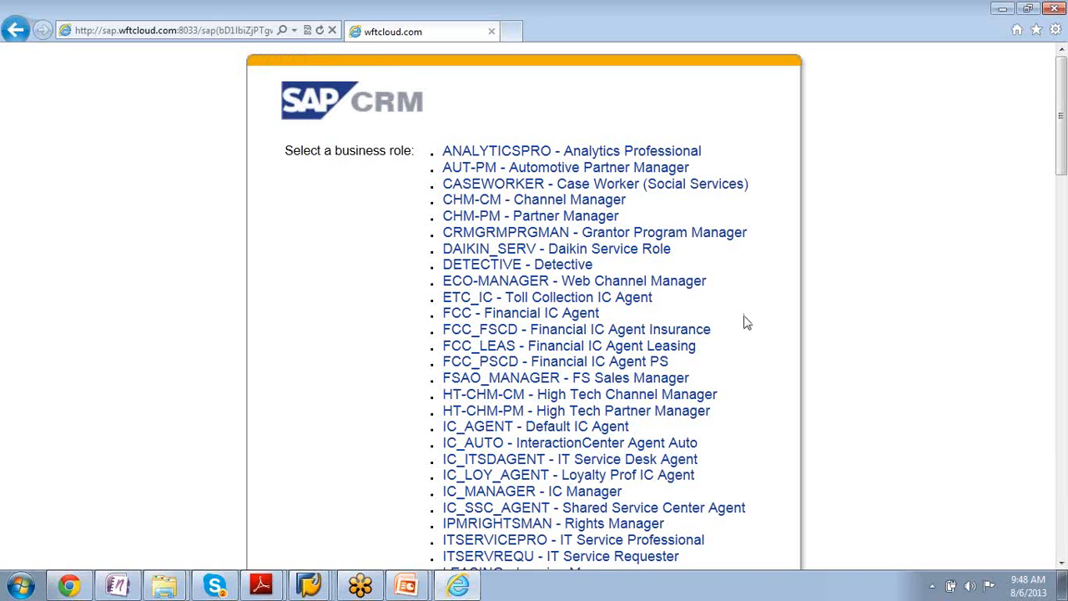
left_click_drag(1063, 136, 1052, 231)
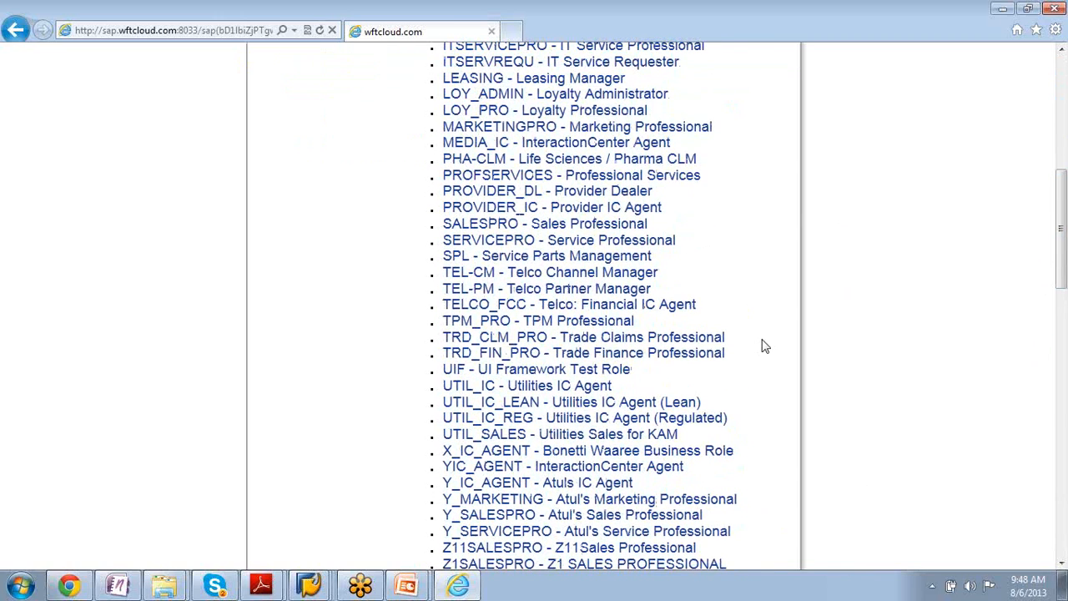
left_click(467, 127)
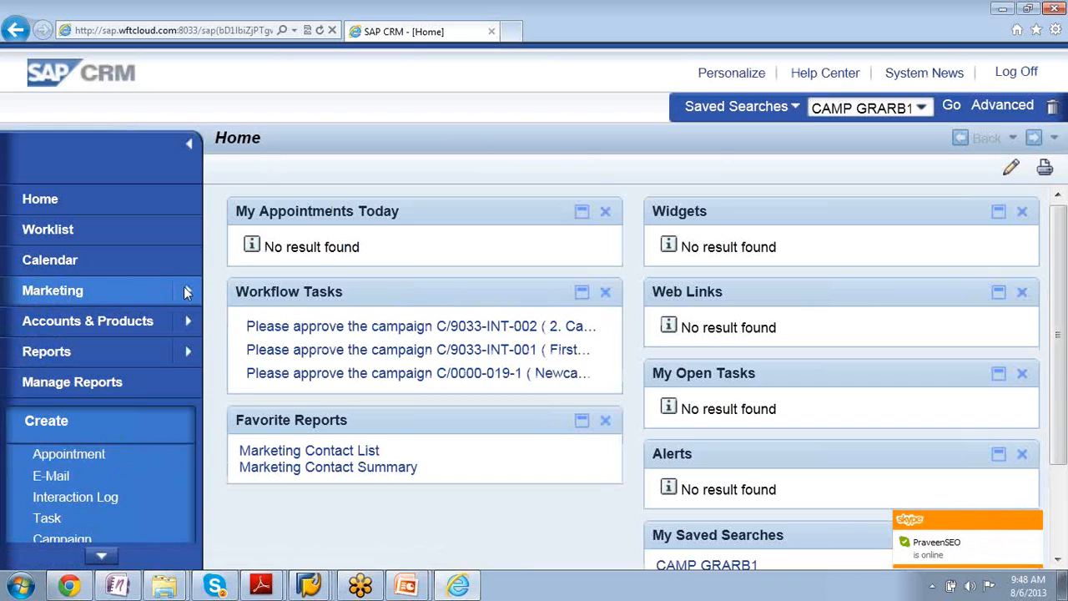
- Search for leads without any criteria and open the SP Tradeshow lead for Allied Technologies
mouse_move(187, 292)
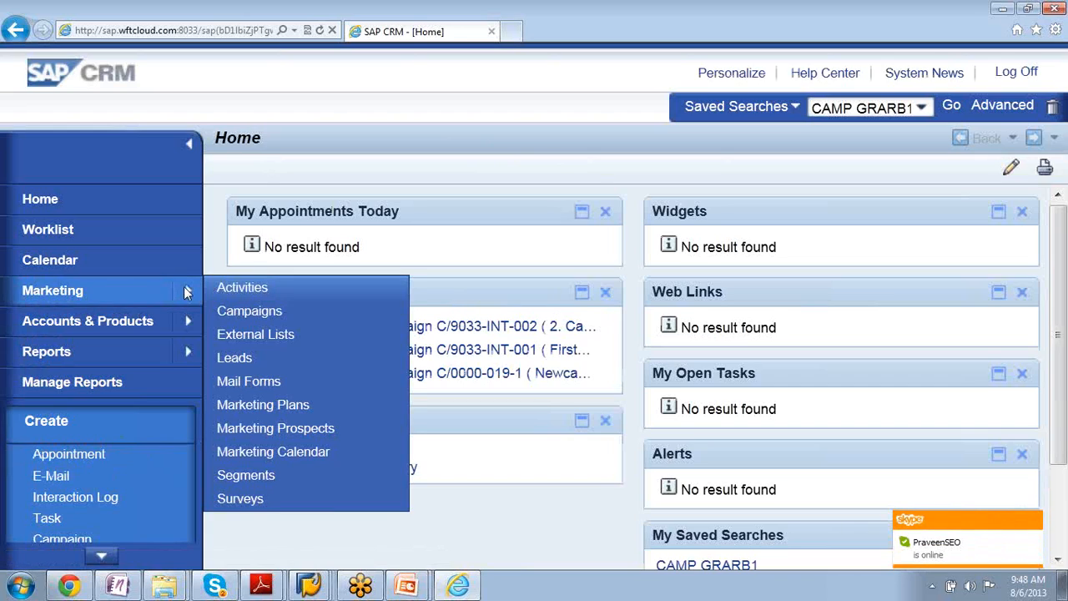
left_click(253, 357)
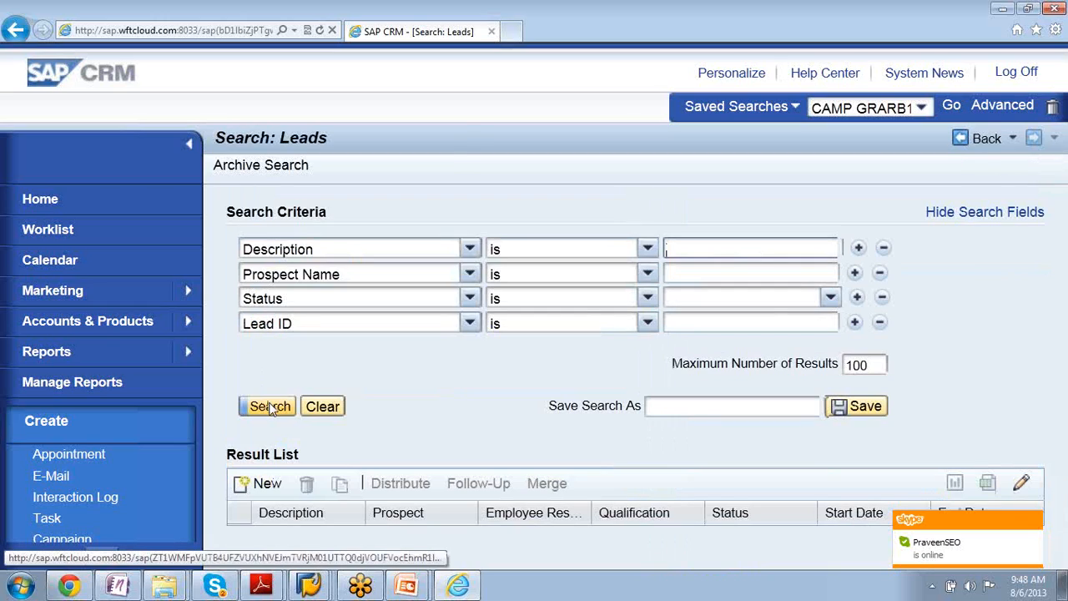
left_click(270, 406)
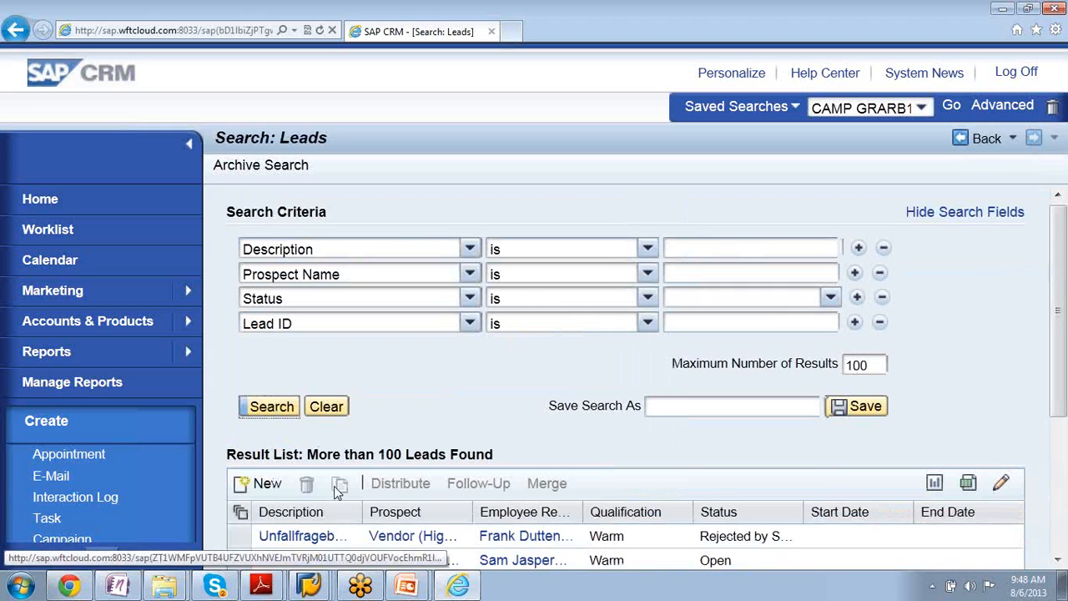
left_click_drag(1059, 265, 1060, 381)
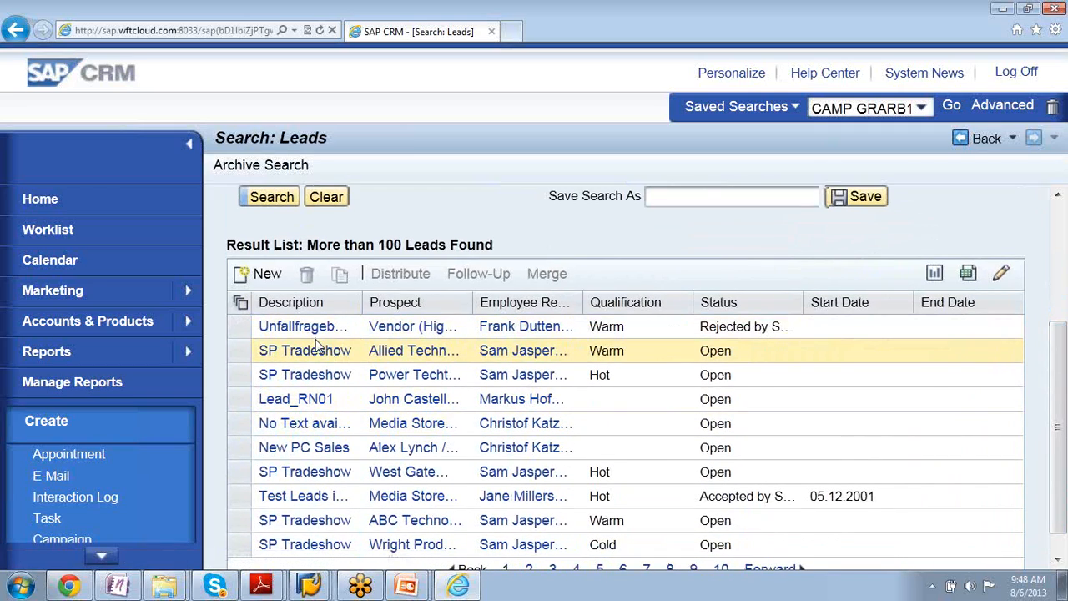
left_click(284, 354)
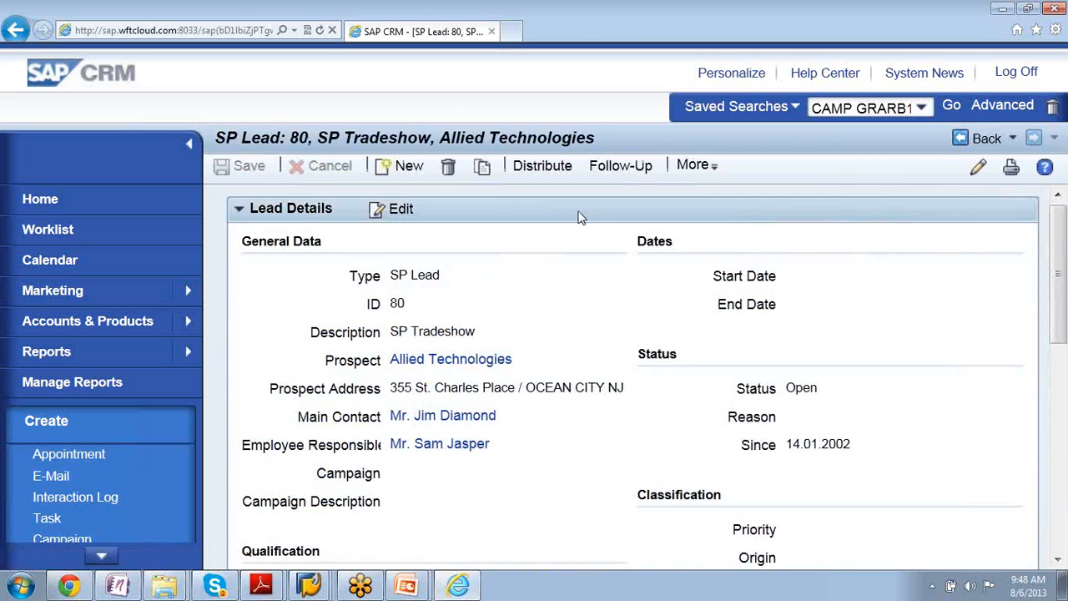
- Check the follow-up transaction types offered for the lead, dismiss them, and review the lead details and parties involved
left_click(618, 167)
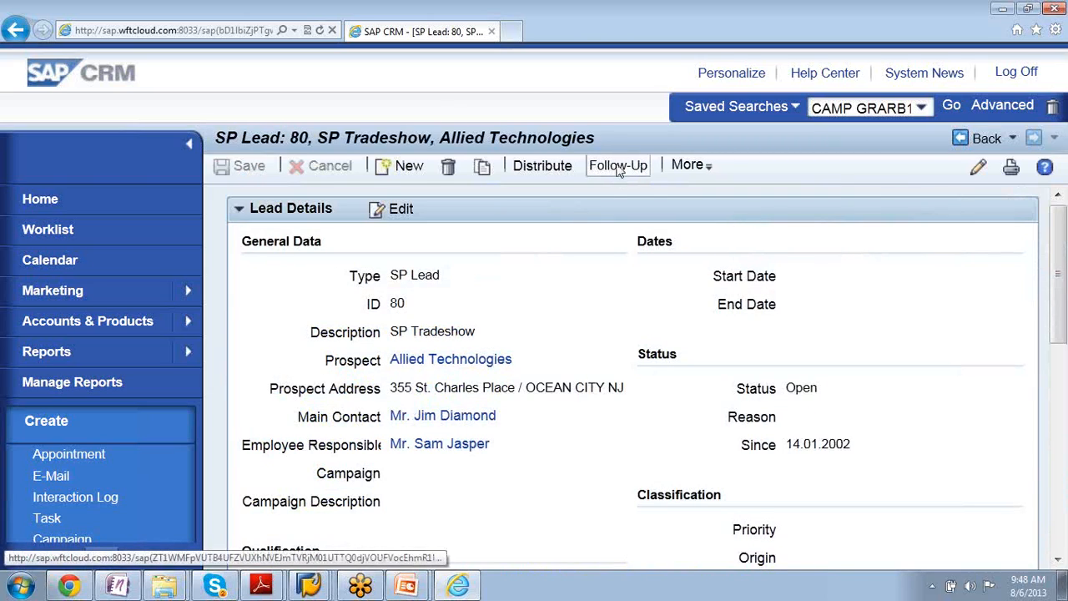
left_click(618, 167)
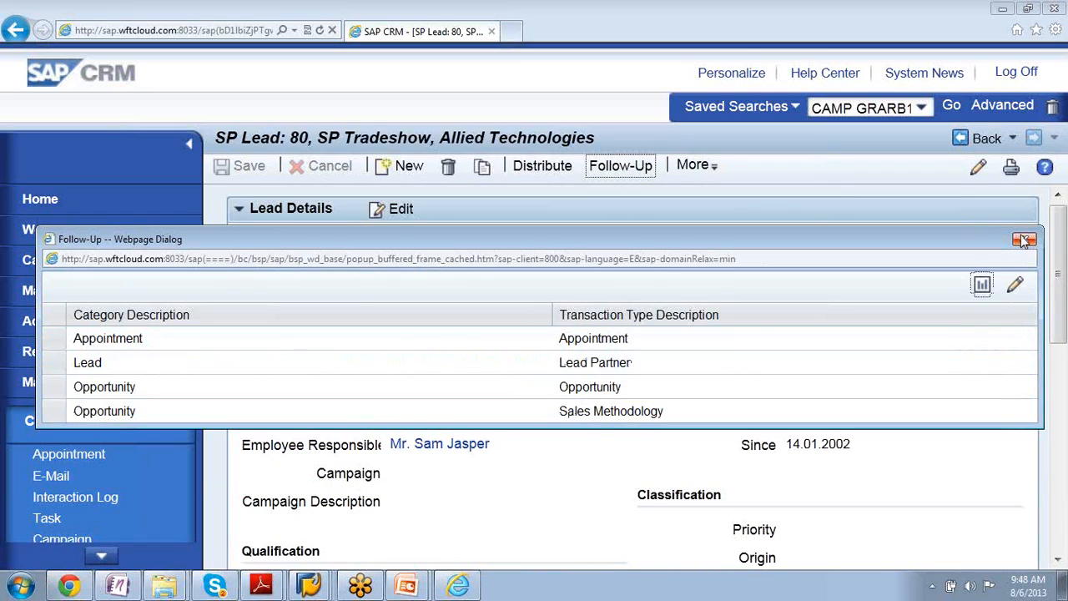
left_click(1025, 242)
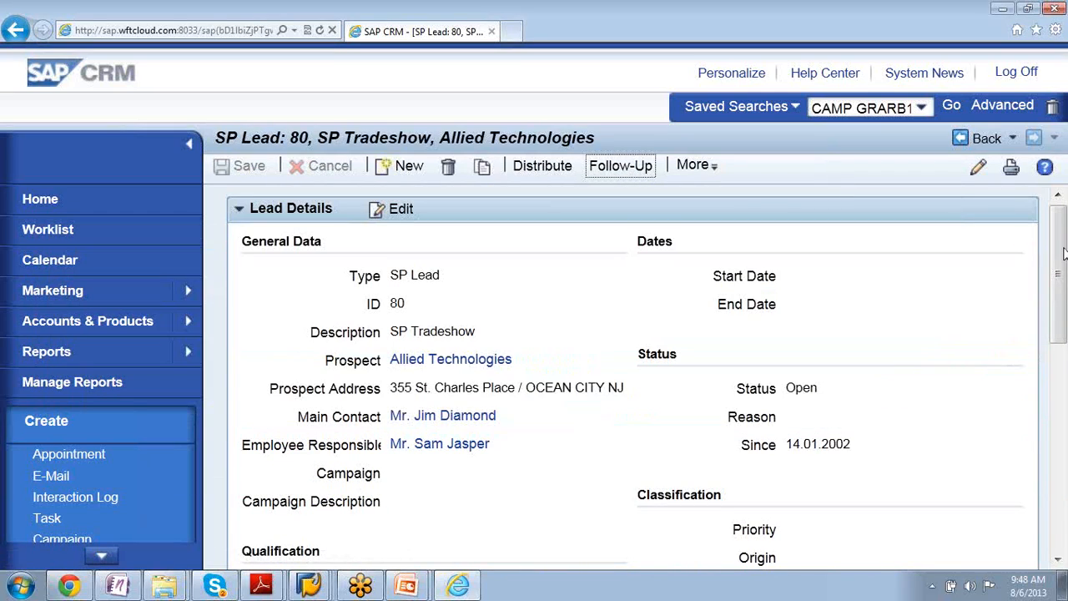
mouse_move(1063, 253)
left_mouse_down()
mouse_move(1061, 311)
mouse_move(1064, 258)
left_mouse_up()
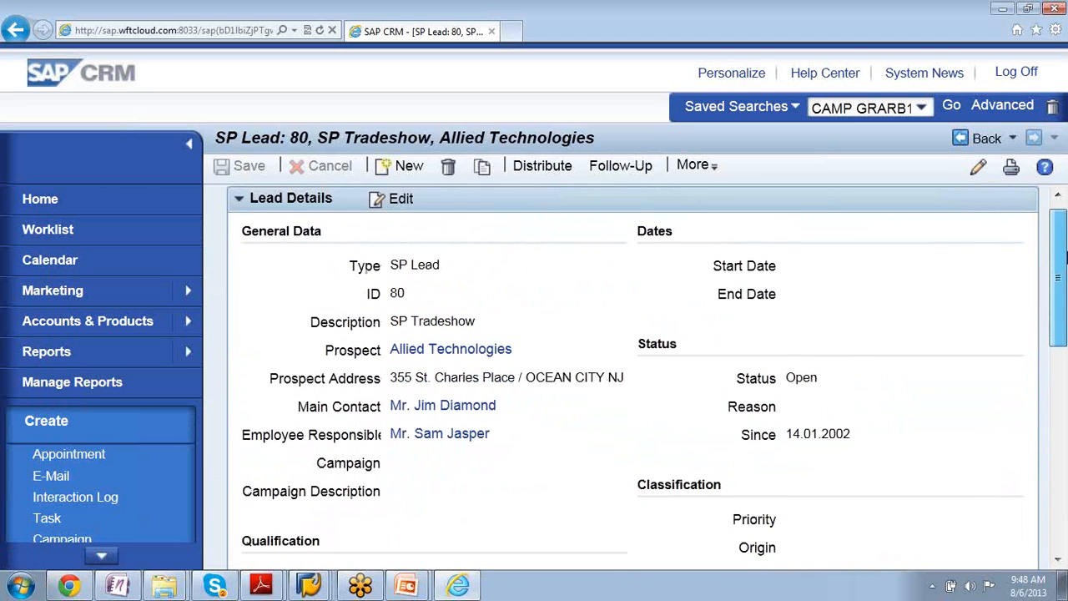
left_click_drag(1065, 258, 1058, 409)
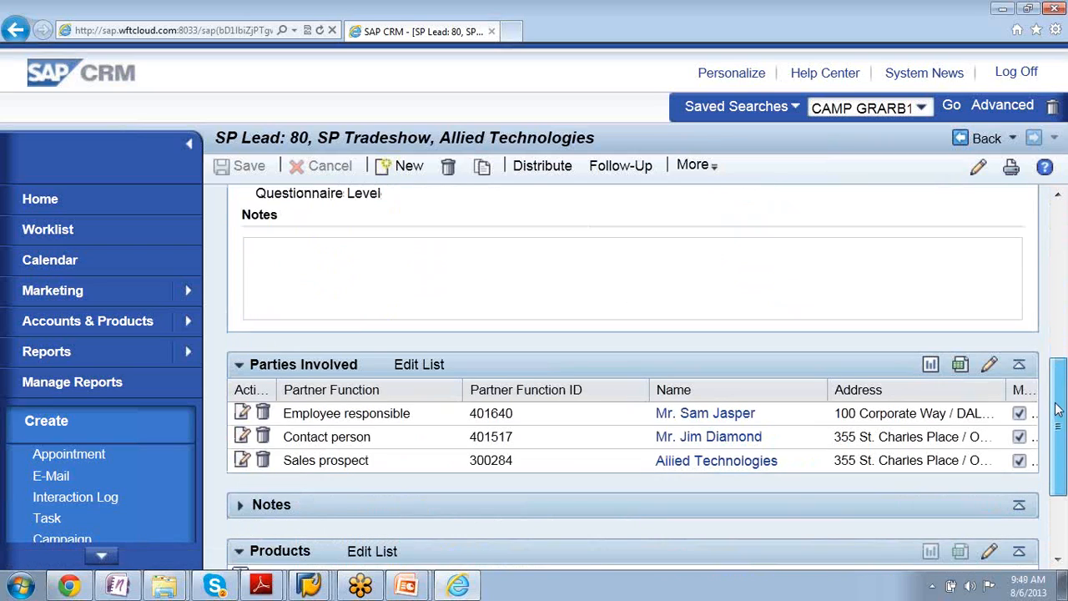
left_click_drag(1058, 408, 1030, 286)
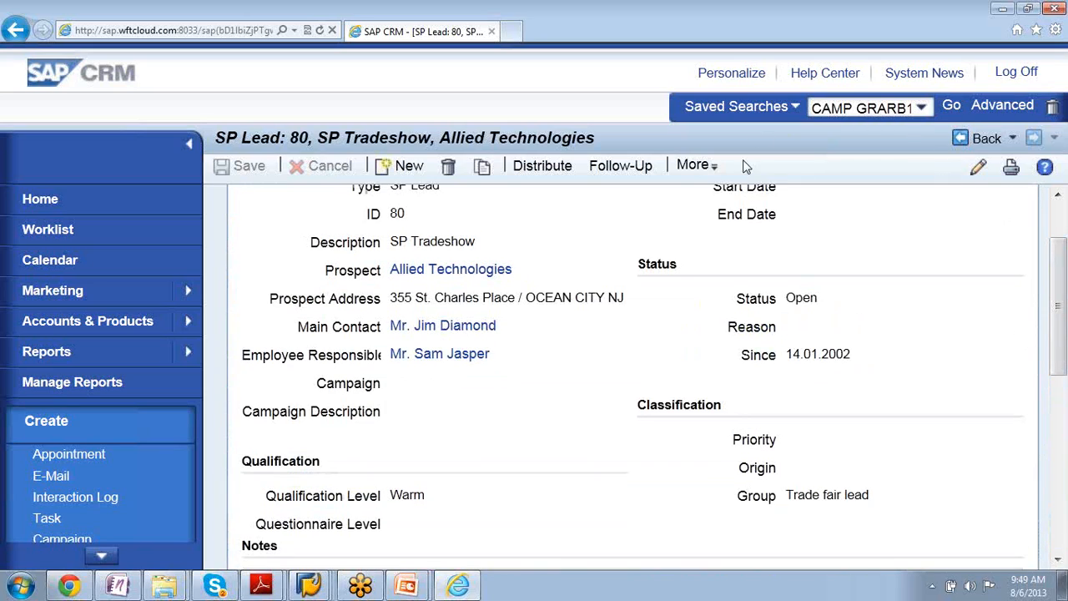
- Try to create an Opportunity follow-up from the Allied Technologies lead and read the full details of the division error
left_click(633, 171)
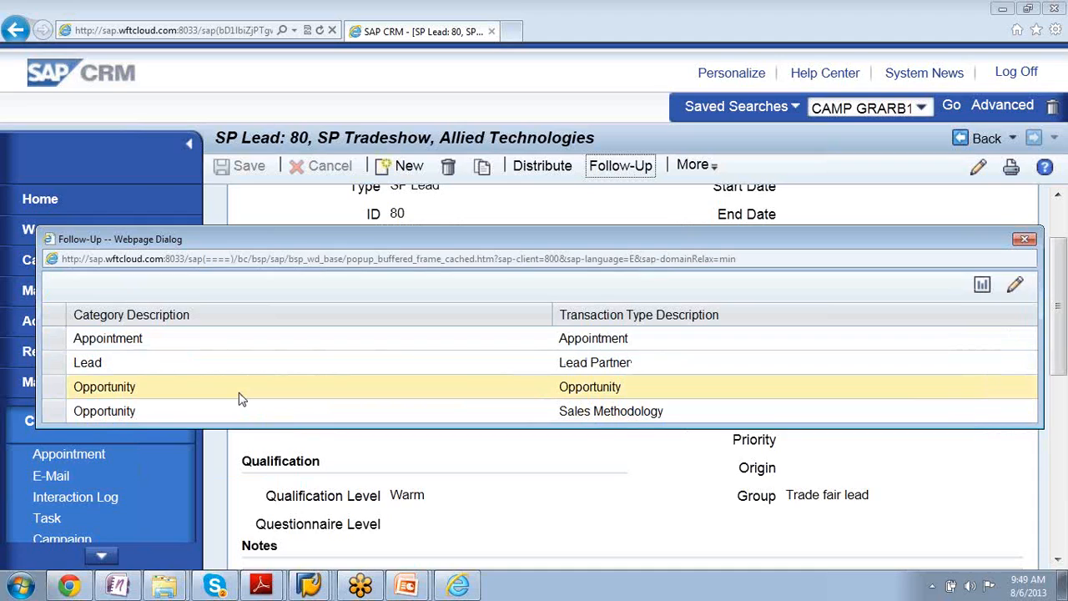
left_click(239, 399)
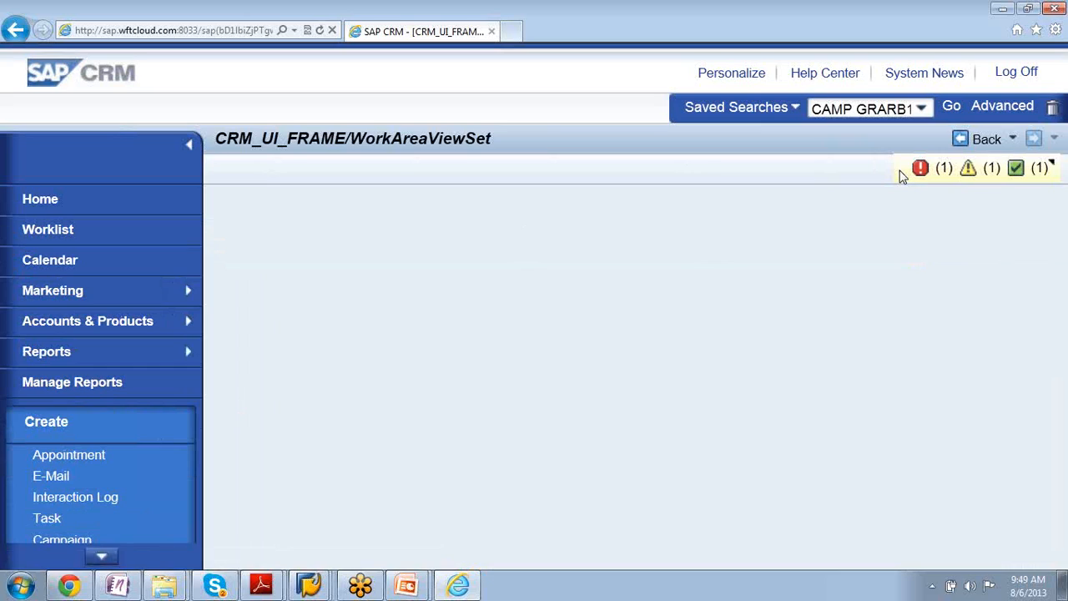
left_click(901, 174)
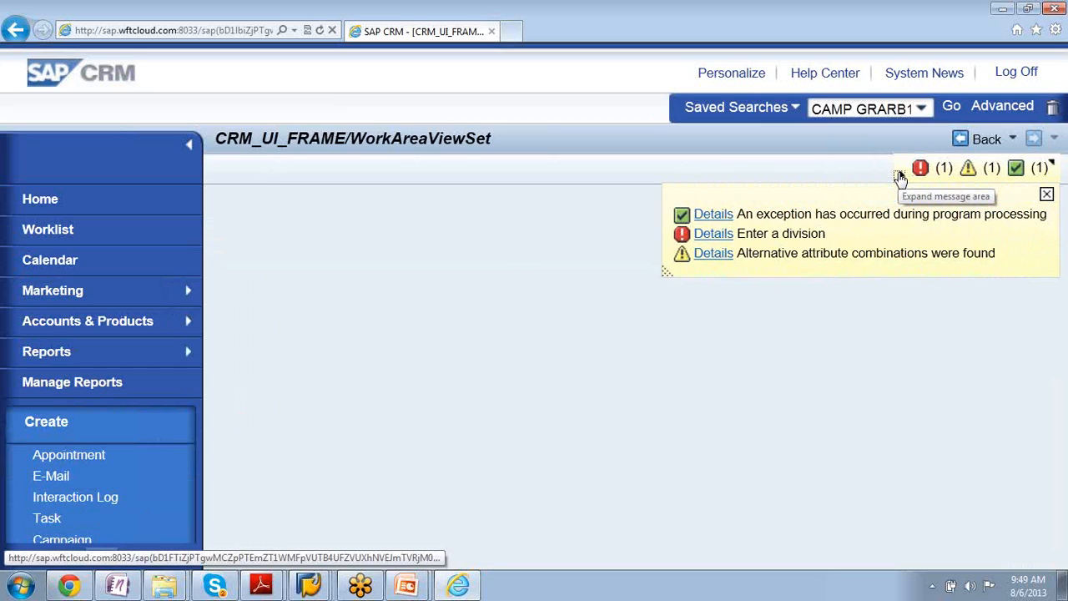
left_click(712, 235)
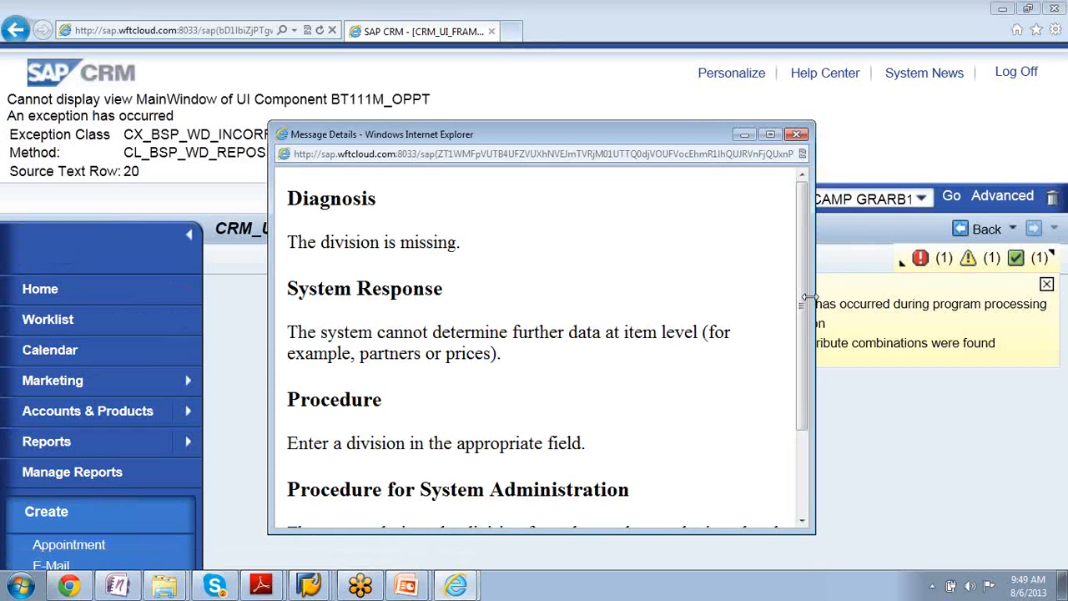
left_click_drag(810, 298, 797, 432)
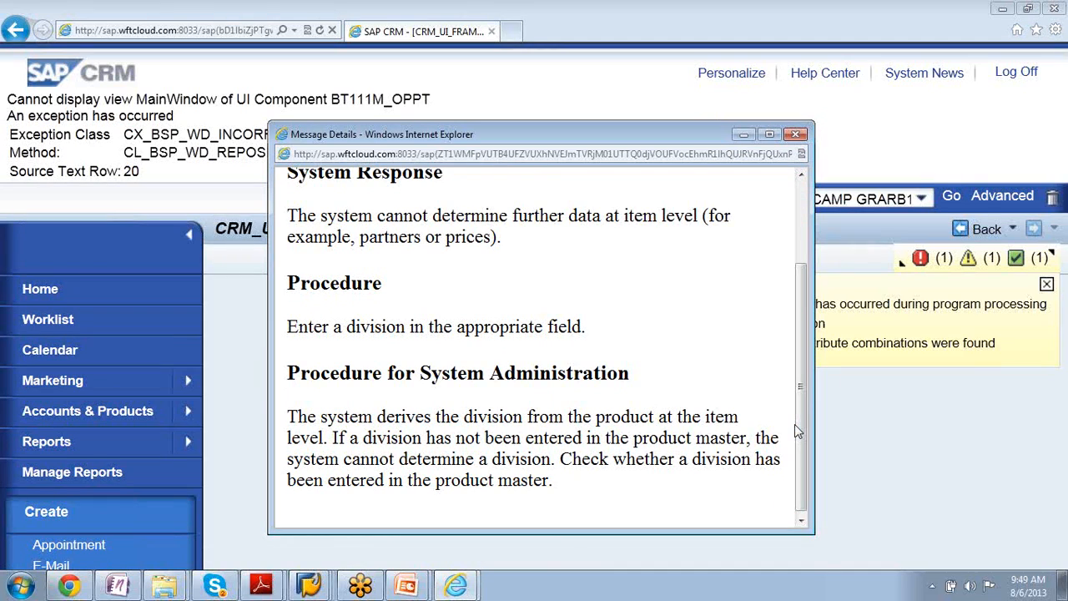
left_click(795, 134)
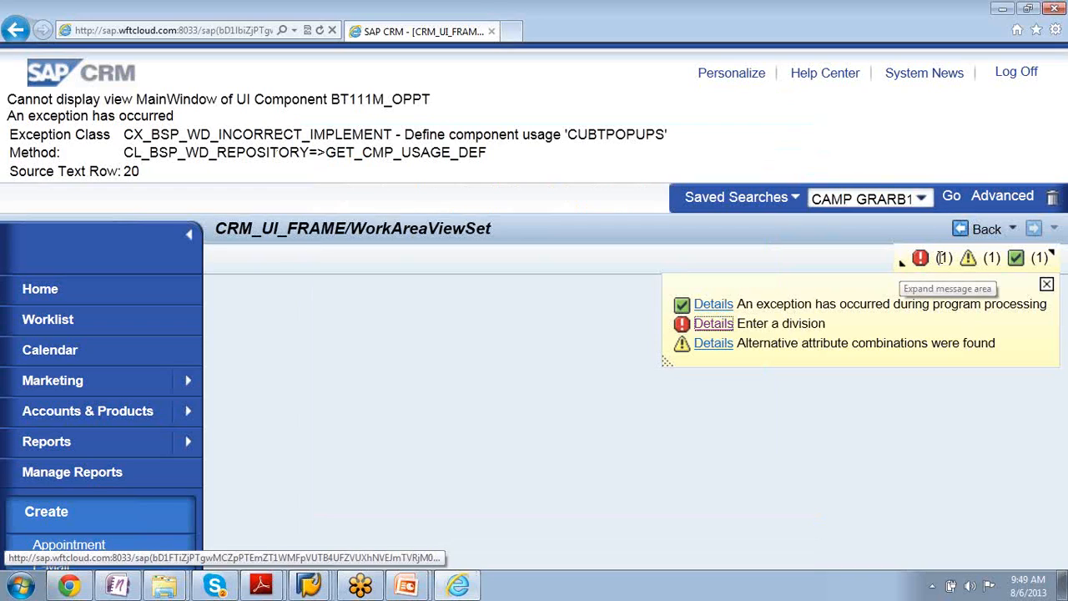
- Try to return from the blank work area to the lead and expand the system messages again
left_click(985, 232)
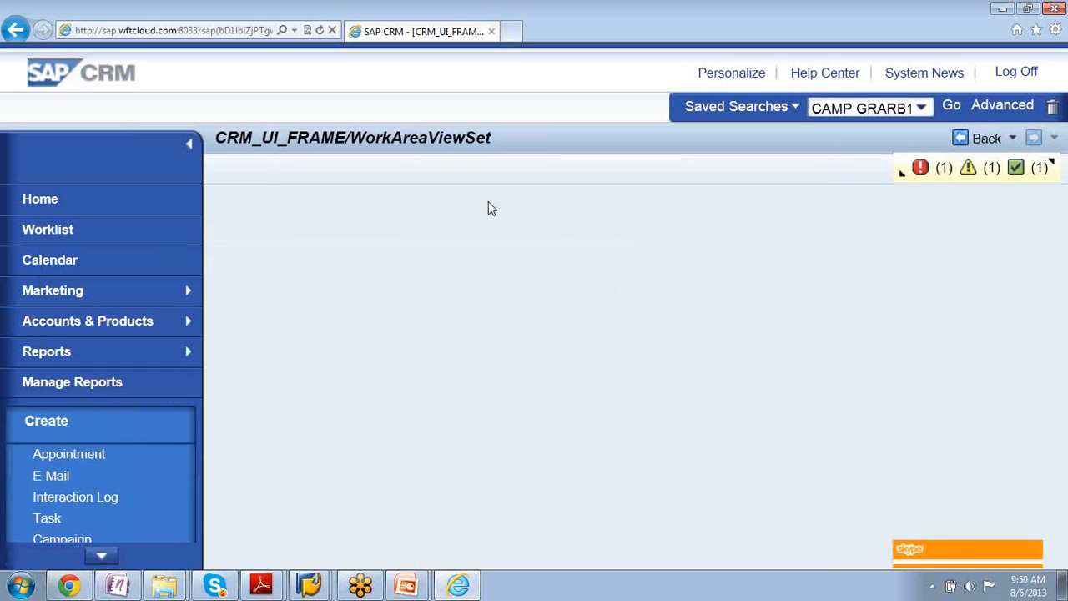
left_click(986, 139)
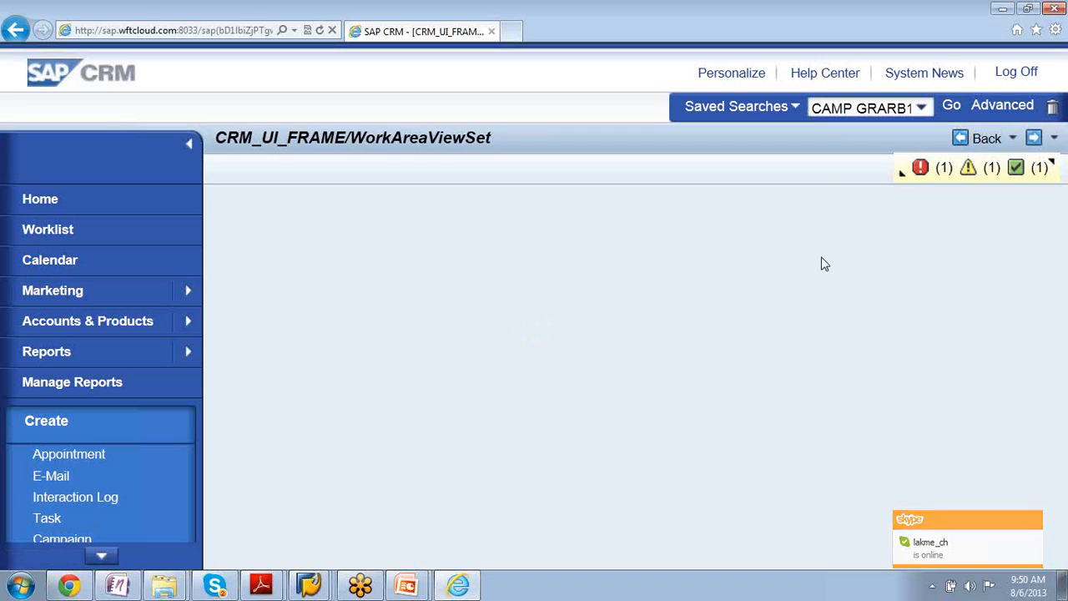
left_click(902, 177)
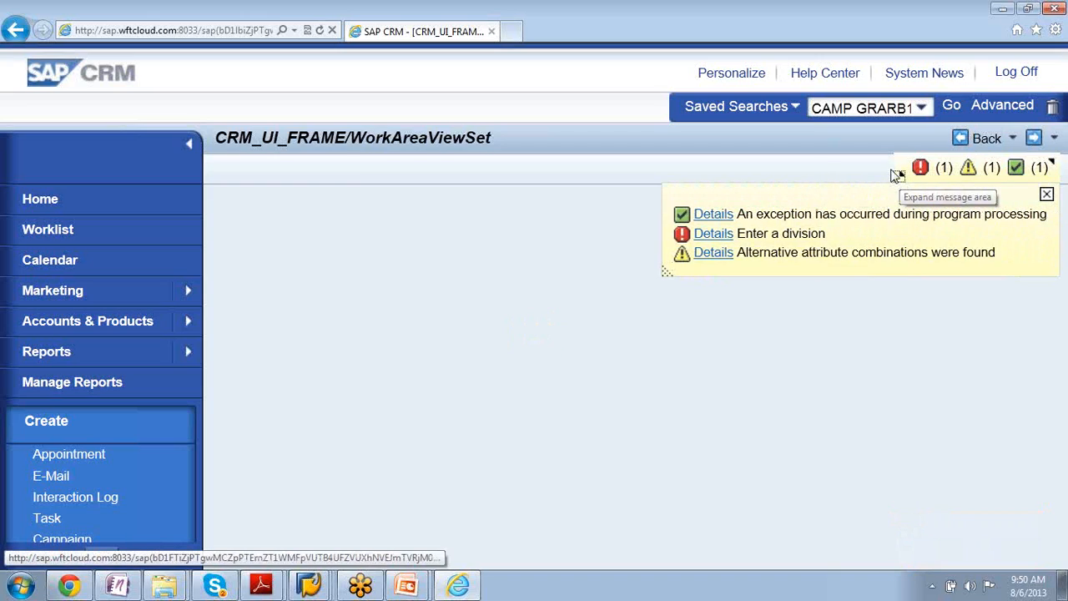
- Dismiss the expanded system messages and reload the CRM Web UI page
left_click(1047, 194)
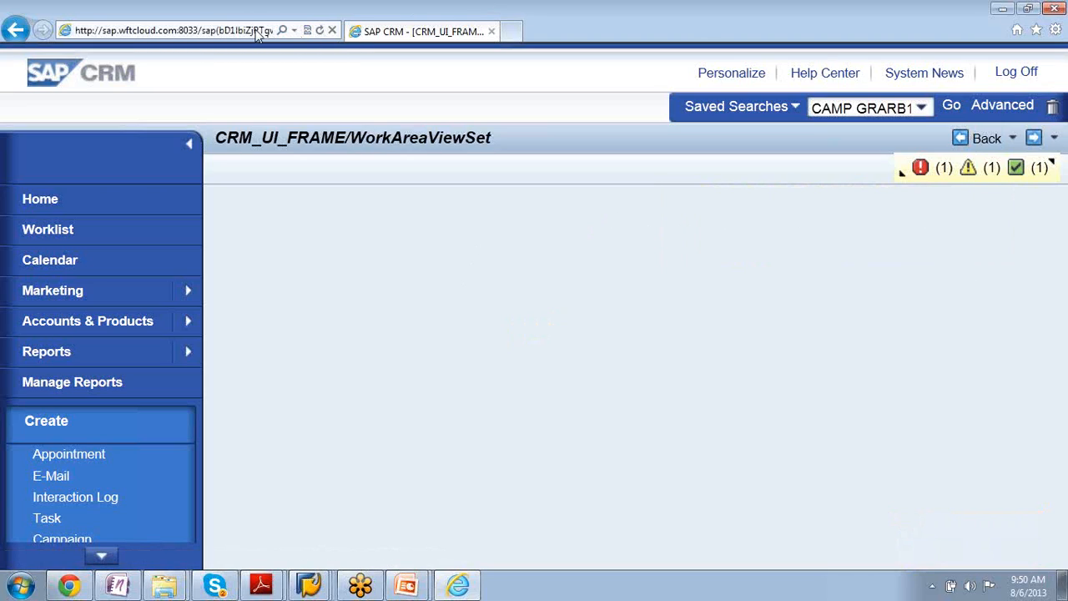
left_click(319, 32)
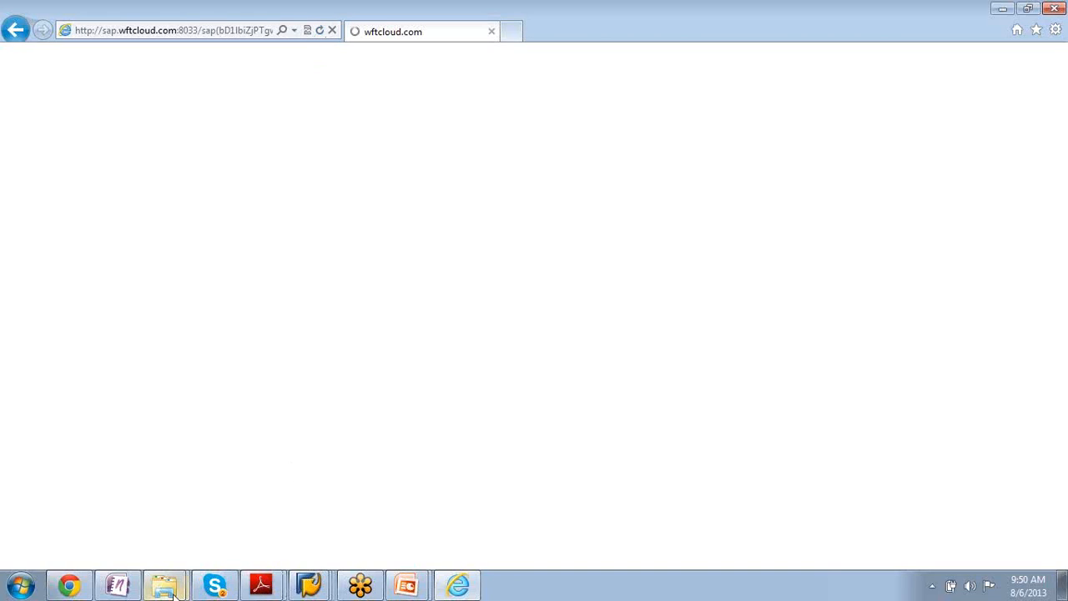
- Switch to SAP GUI, check the SAP Logon system list, and try to close the Create Material session
left_click(321, 589)
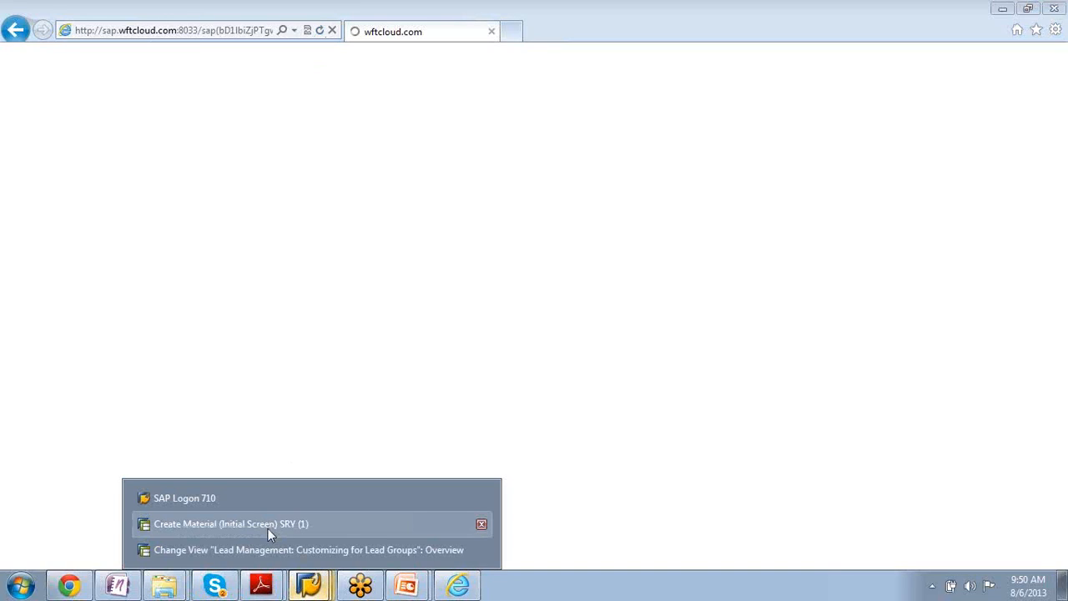
left_click(257, 504)
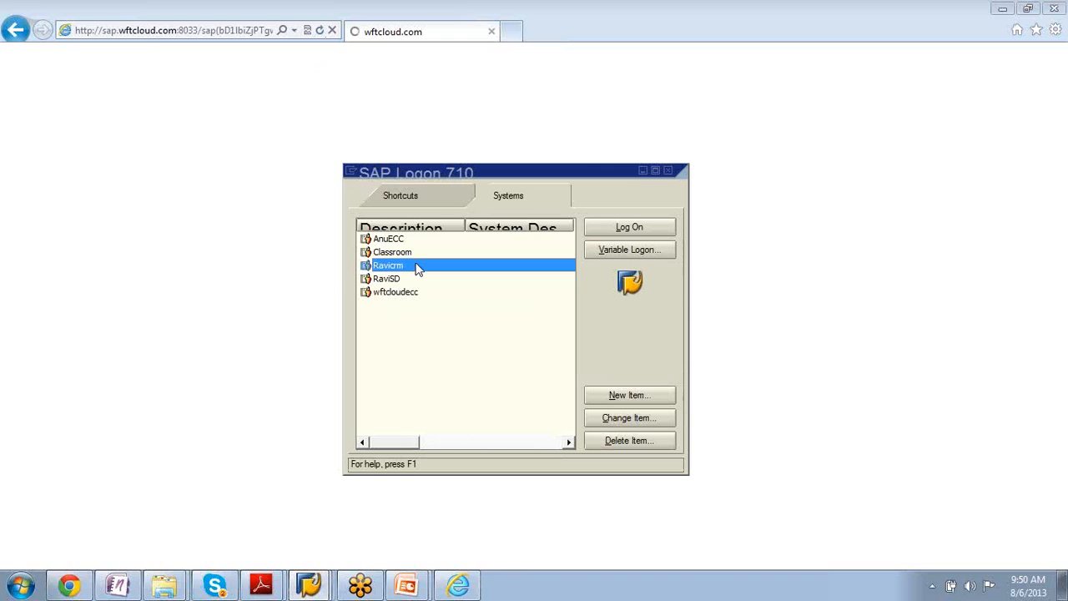
left_click(309, 587)
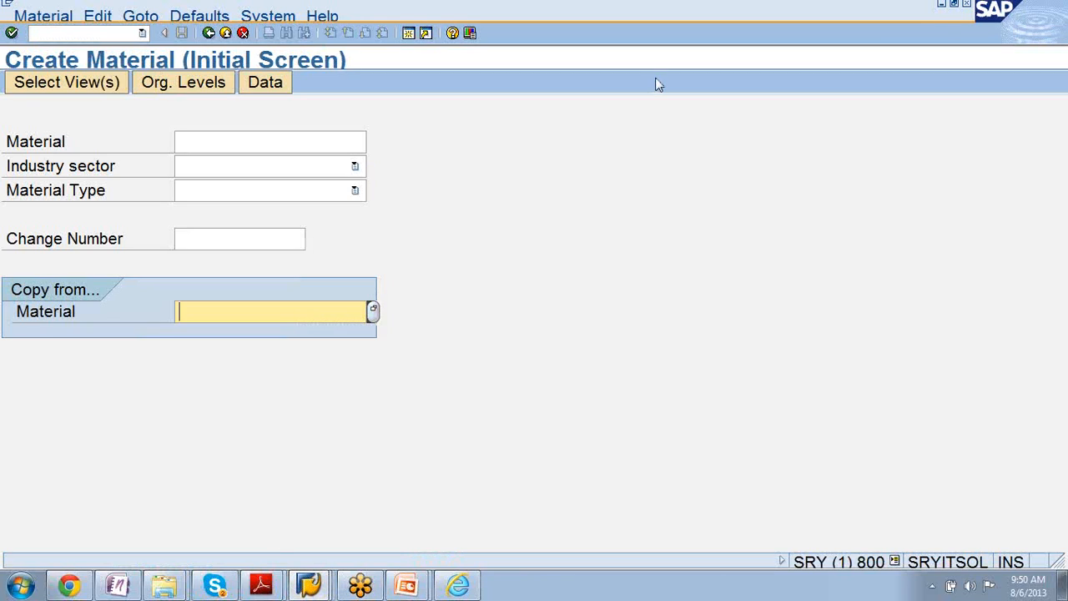
left_click(967, 3)
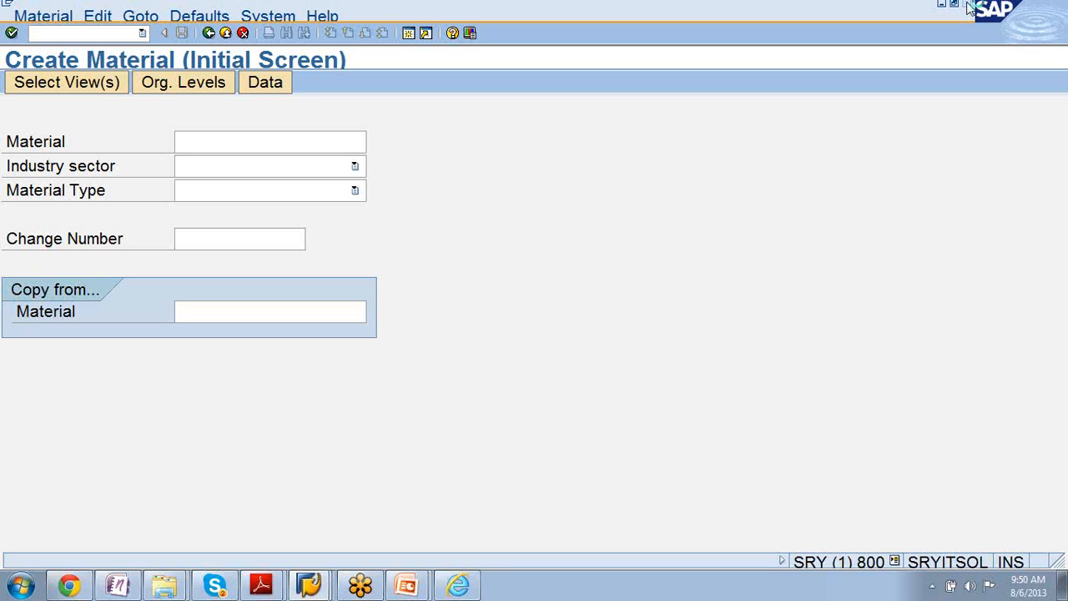
left_click(309, 584)
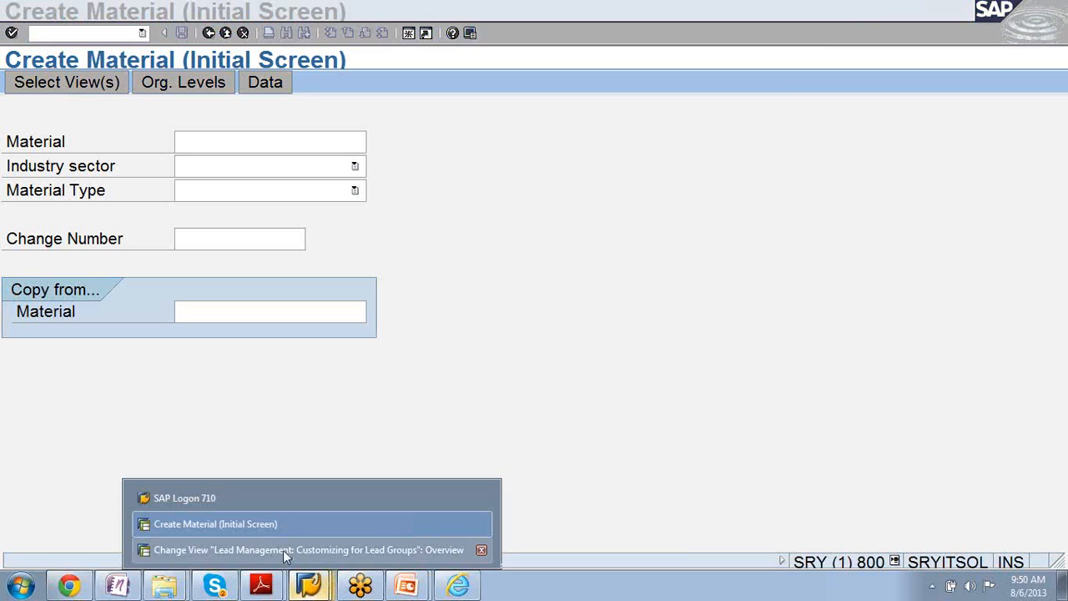
left_click(247, 504)
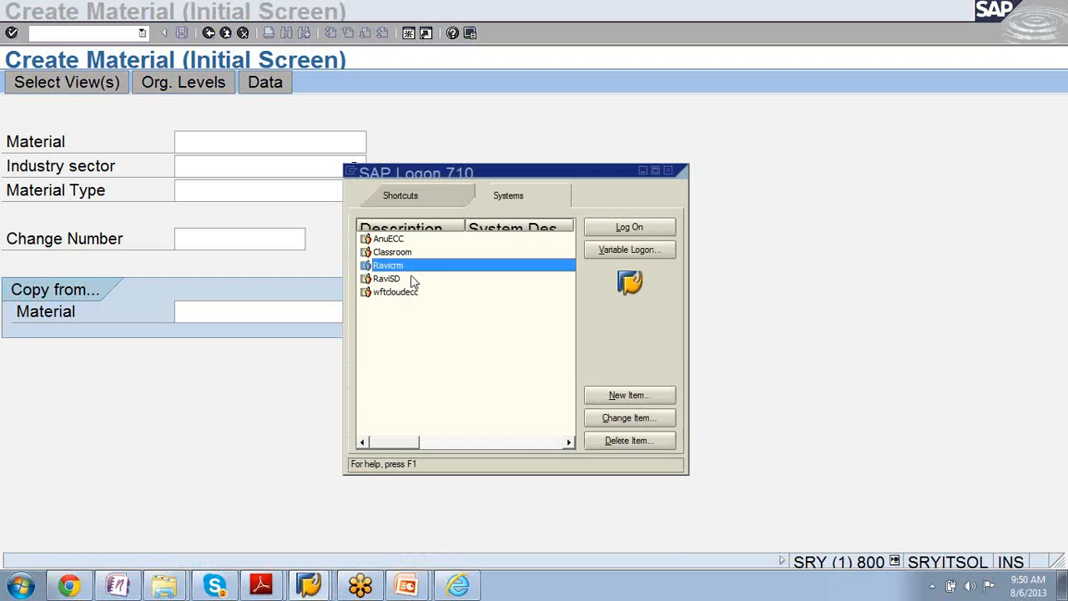
- Switch to the Lead Groups customizing window, start an additional CRM session from it, and return to the Lead Groups view
left_click(311, 582)
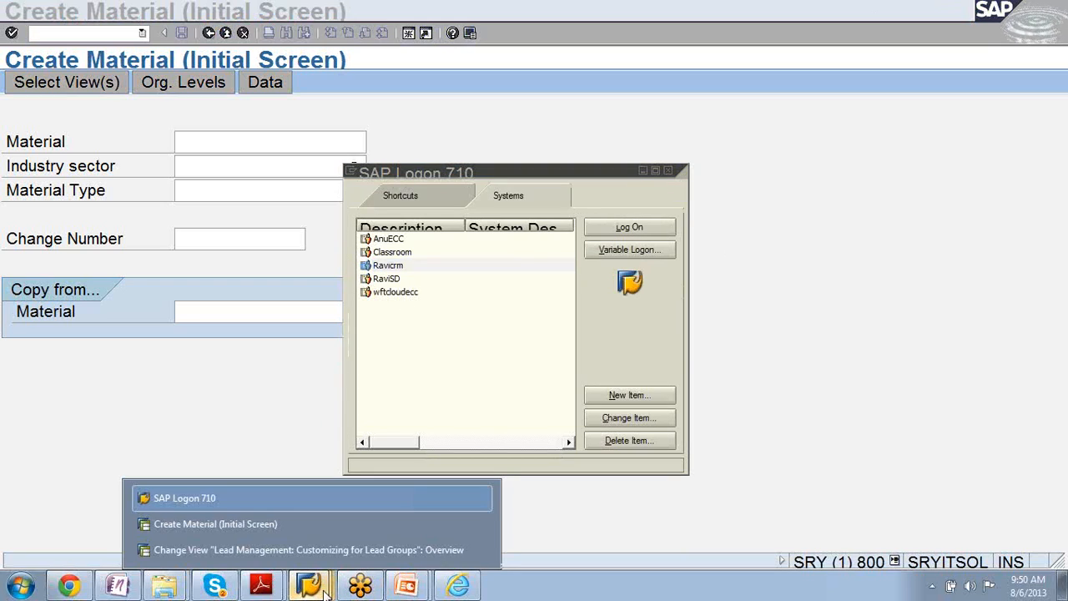
left_click(310, 550)
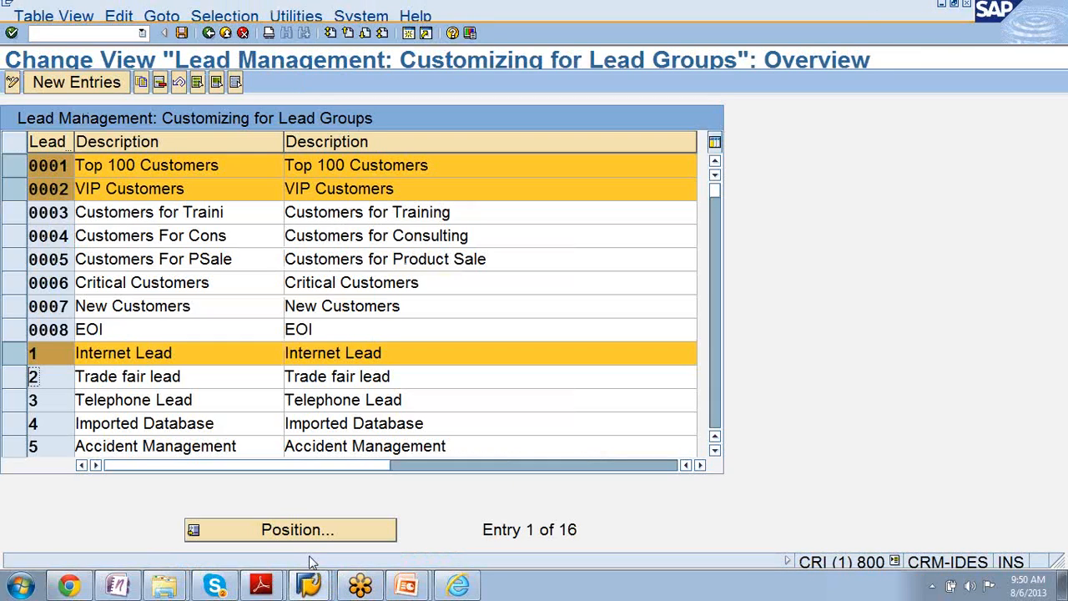
left_click(409, 33)
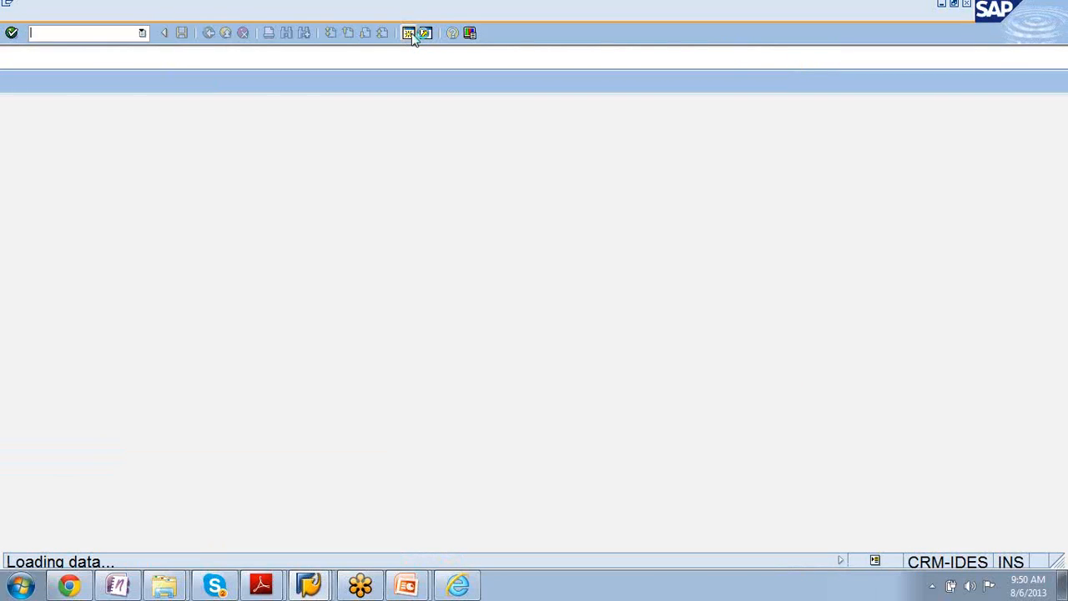
left_click(309, 586)
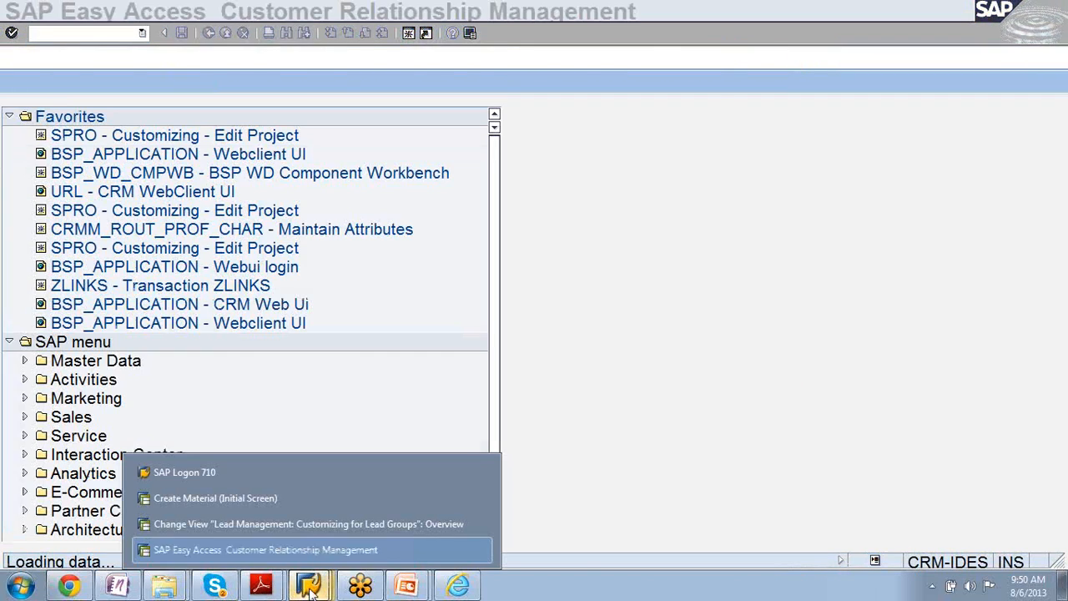
left_click(292, 526)
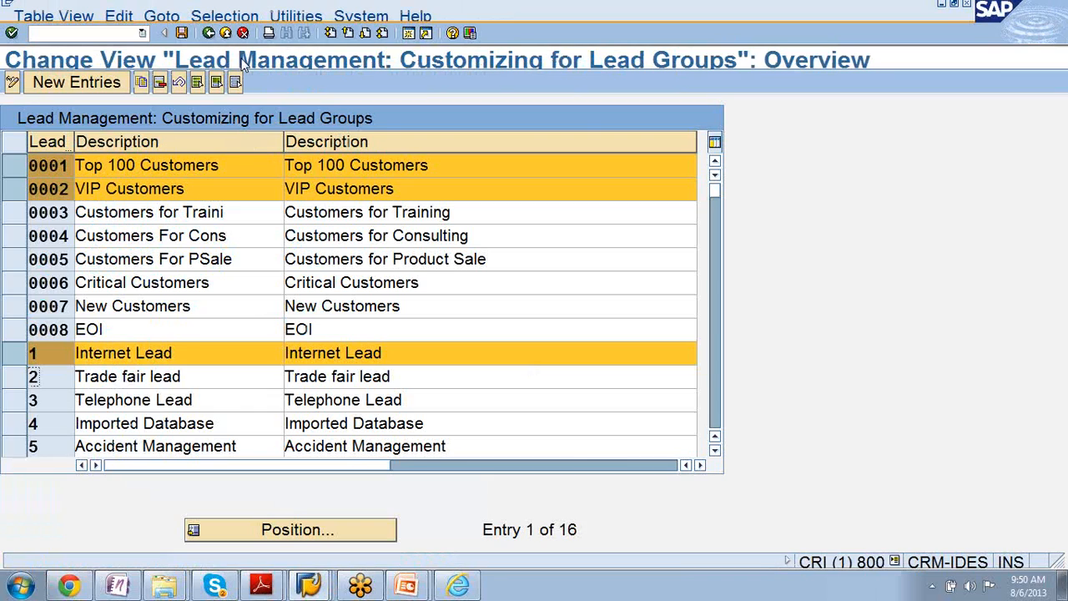
- Return to the IMG structure and run the Define Status Profile for User Status activity under Settings for Leads
left_click(209, 34)
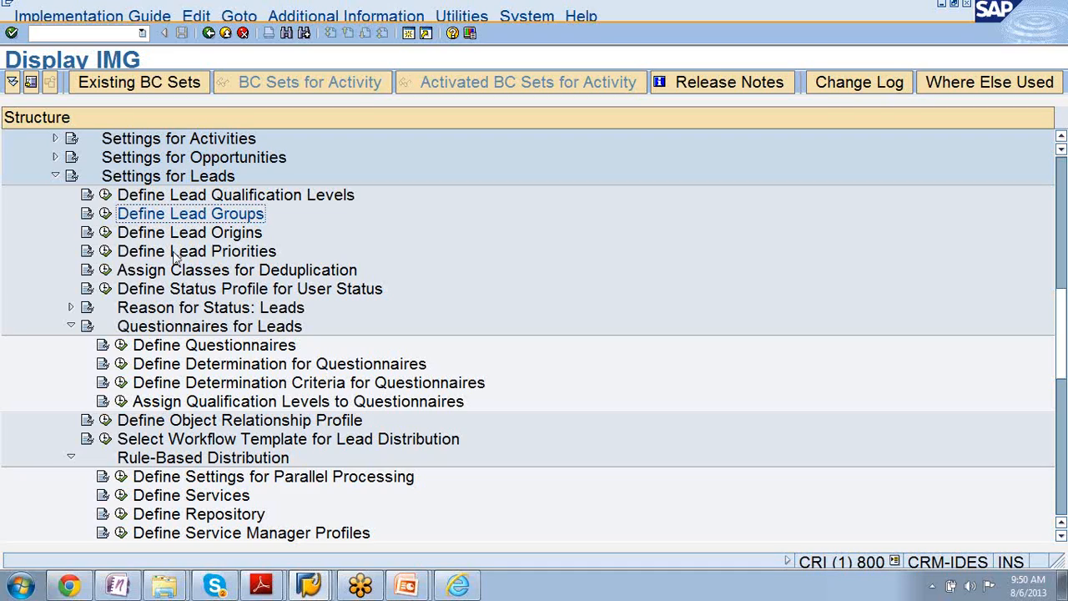
left_click(136, 294)
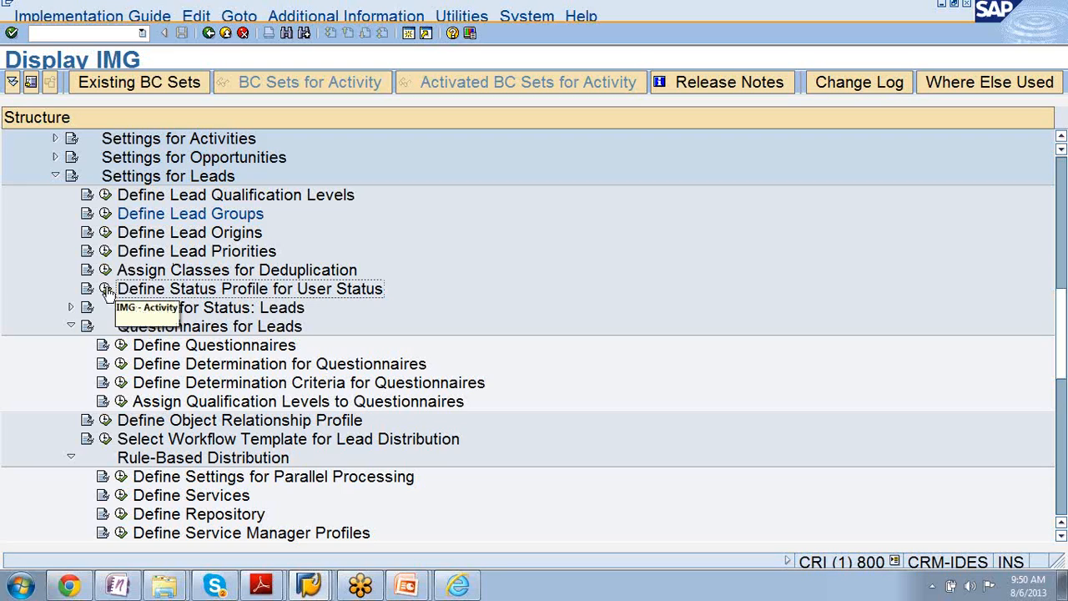
left_click(106, 288)
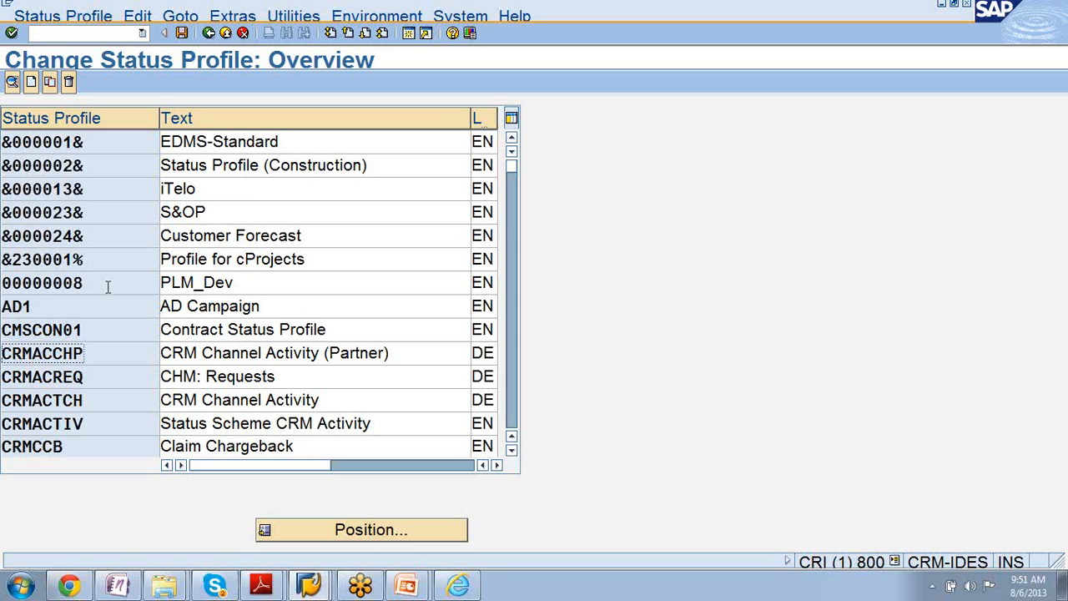
- Locate the CRMLEAD status profile in the overview and open its user statuses
scroll(108, 286, "down", 5)
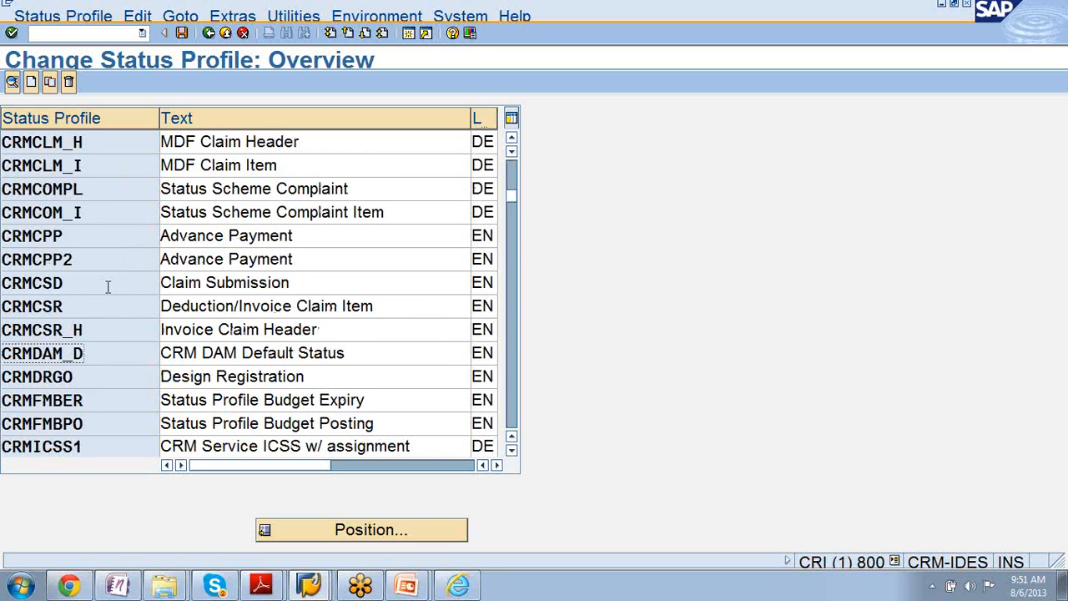
scroll(108, 286, "down", 5)
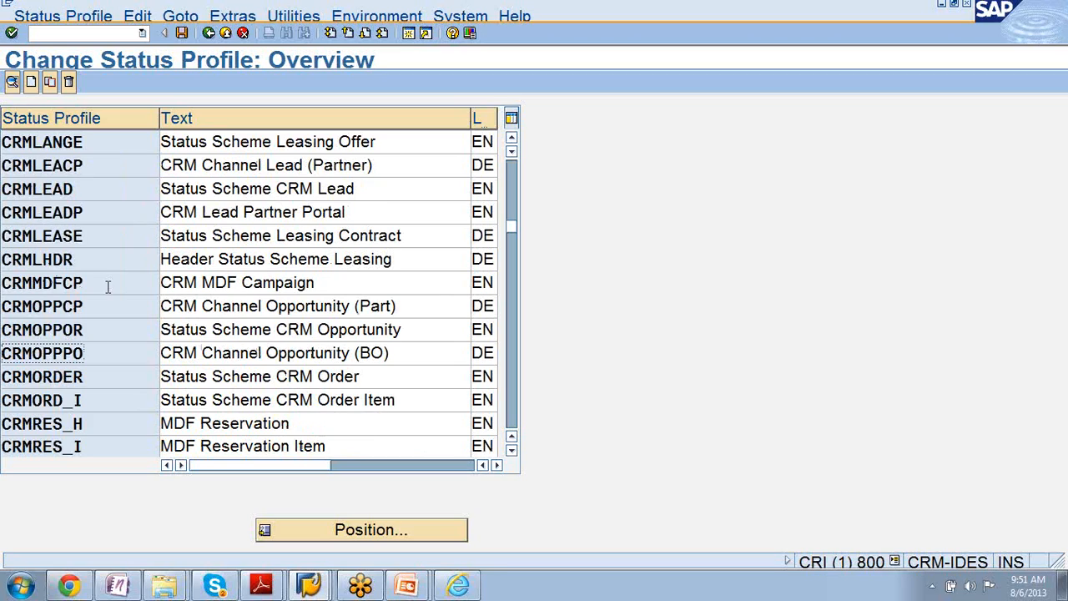
left_click(102, 287)
left_click(97, 165)
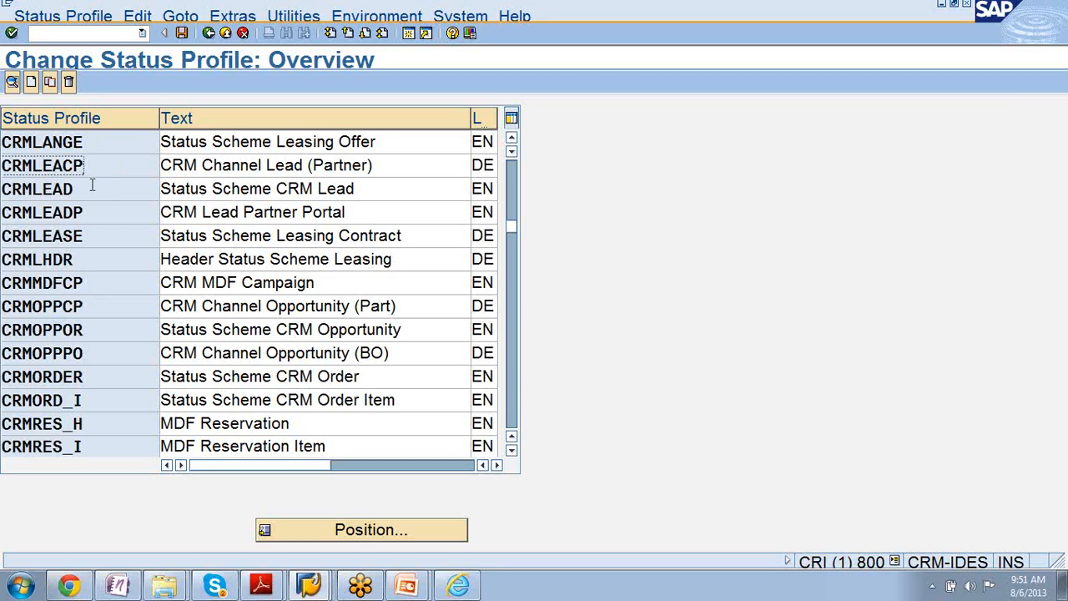
left_click(92, 190)
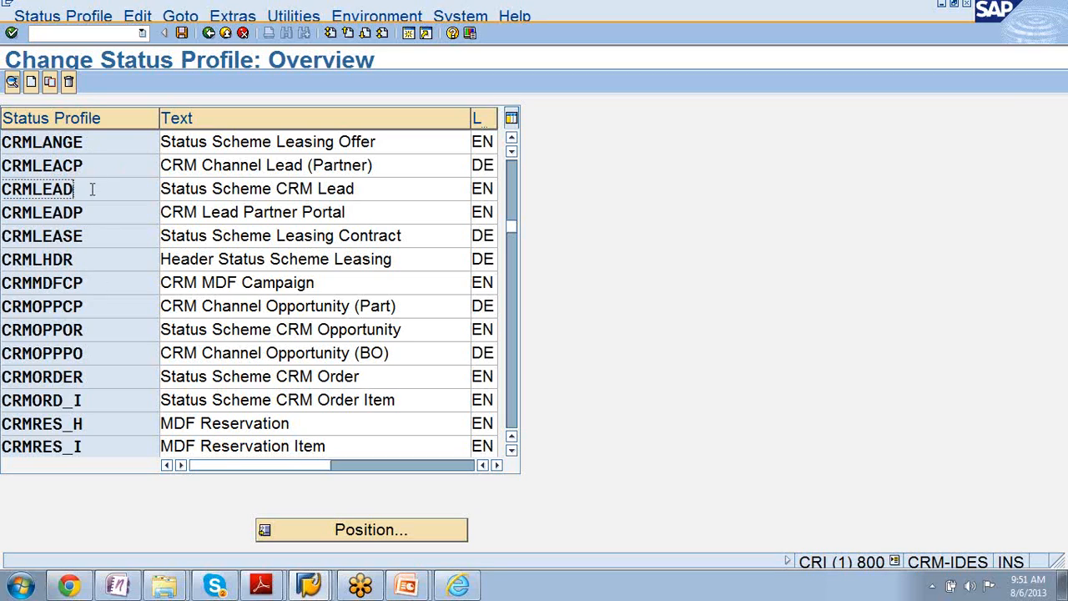
double_click(25, 194)
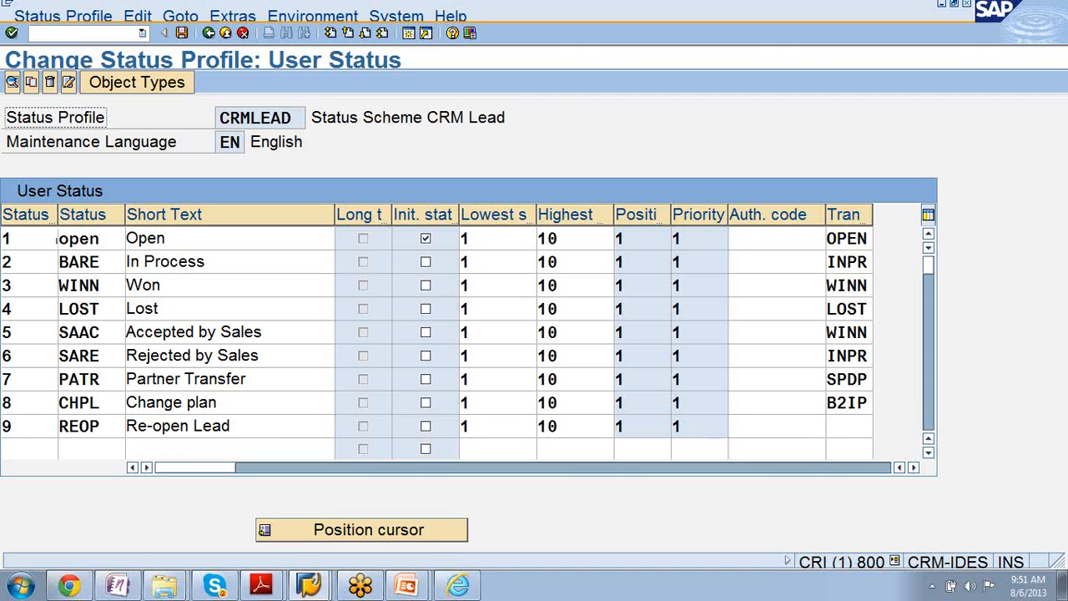
- Show the allowed object types of the CRMLEAD status profile and examine which ones are selected
left_click(138, 83)
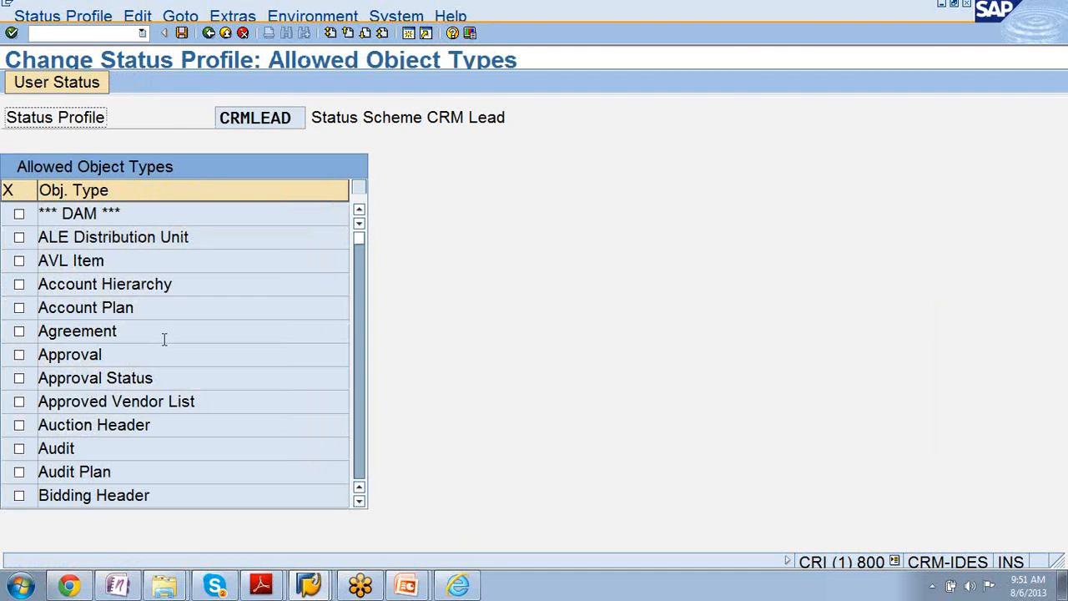
scroll(165, 339, "down", 5)
scroll(164, 339, "down", 5)
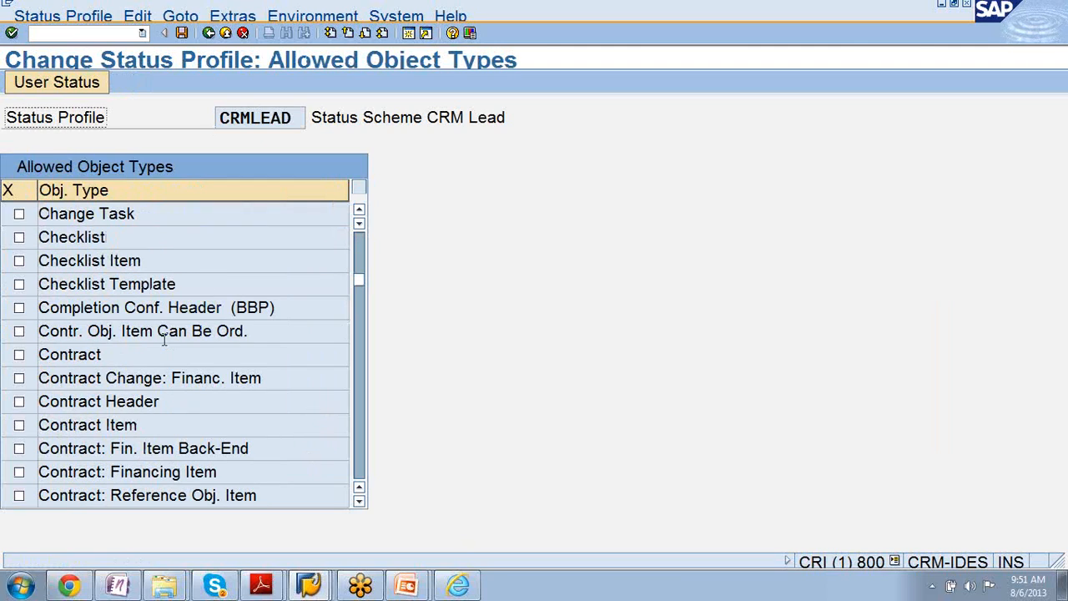
scroll(164, 339, "down", 5)
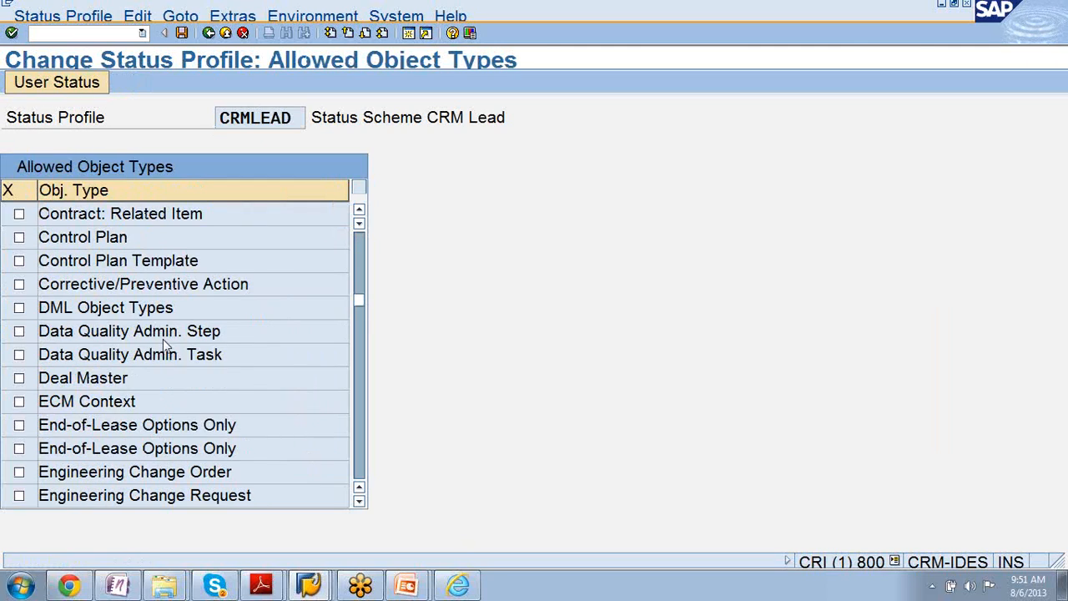
scroll(164, 338, "down", 10)
scroll(163, 339, "down", 5)
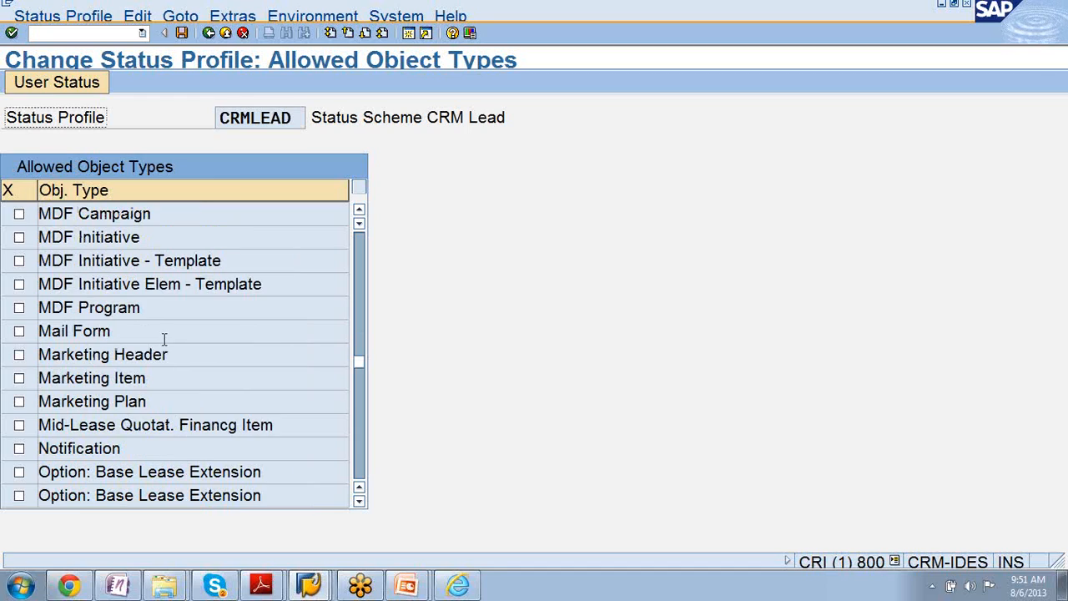
scroll(163, 338, "up", 5)
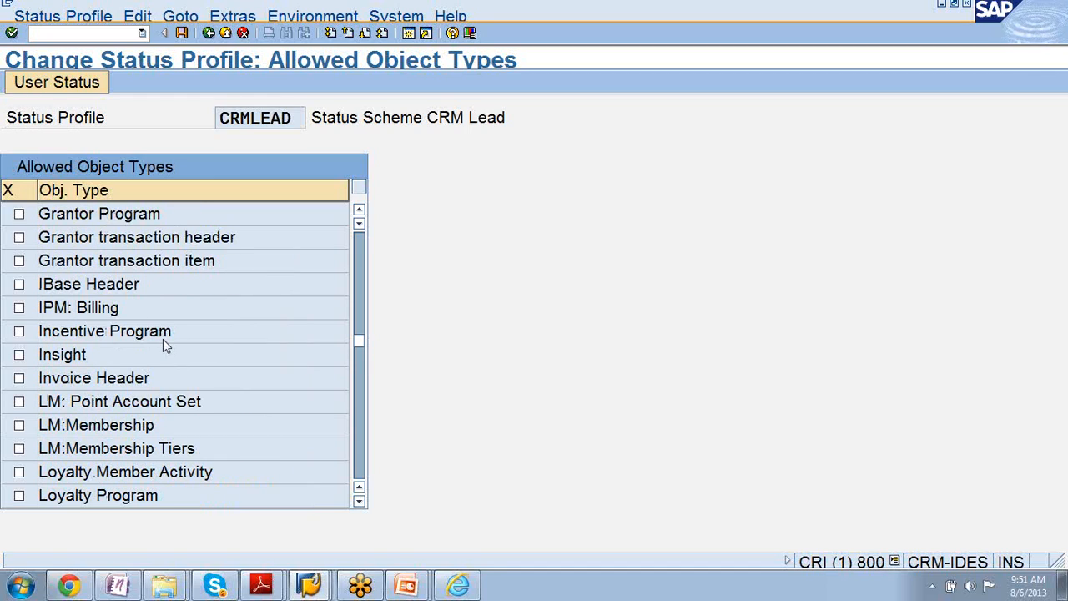
scroll(164, 338, "down", 5)
scroll(163, 339, "down", 5)
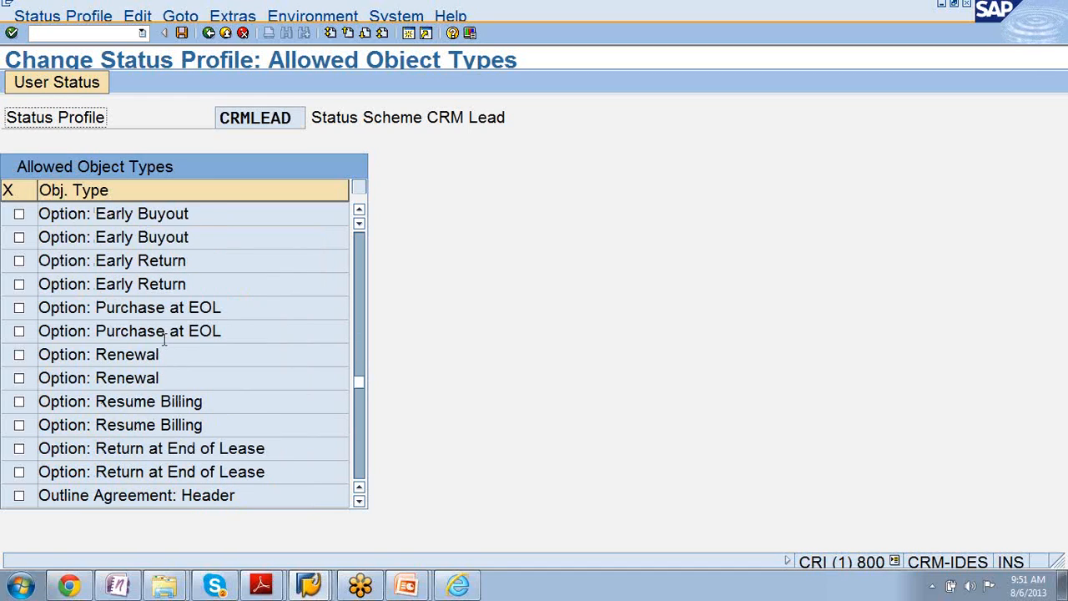
scroll(163, 339, "up", 15)
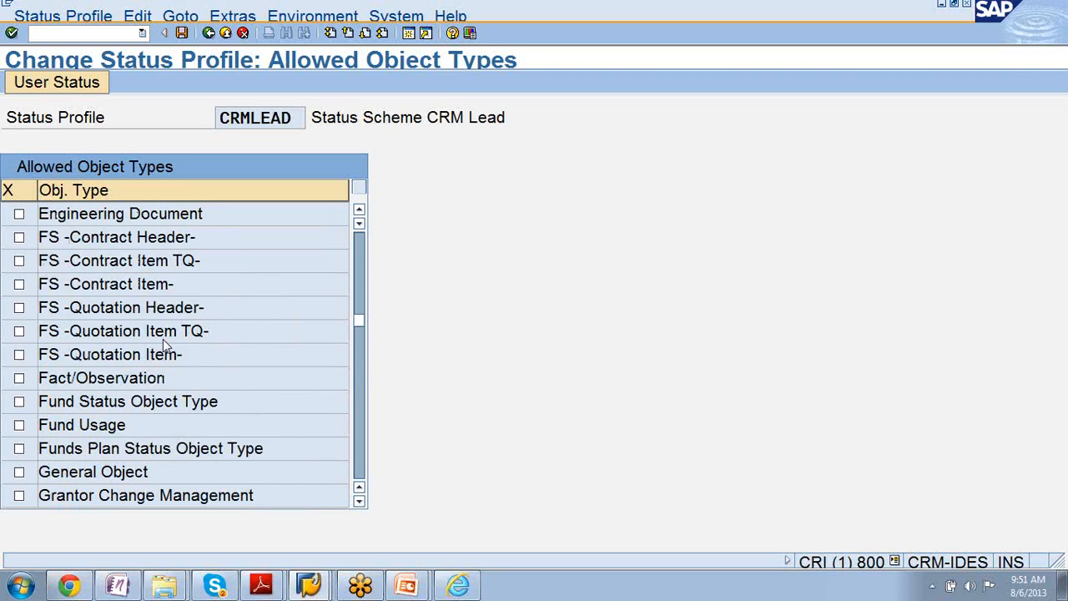
scroll(162, 339, "up", 15)
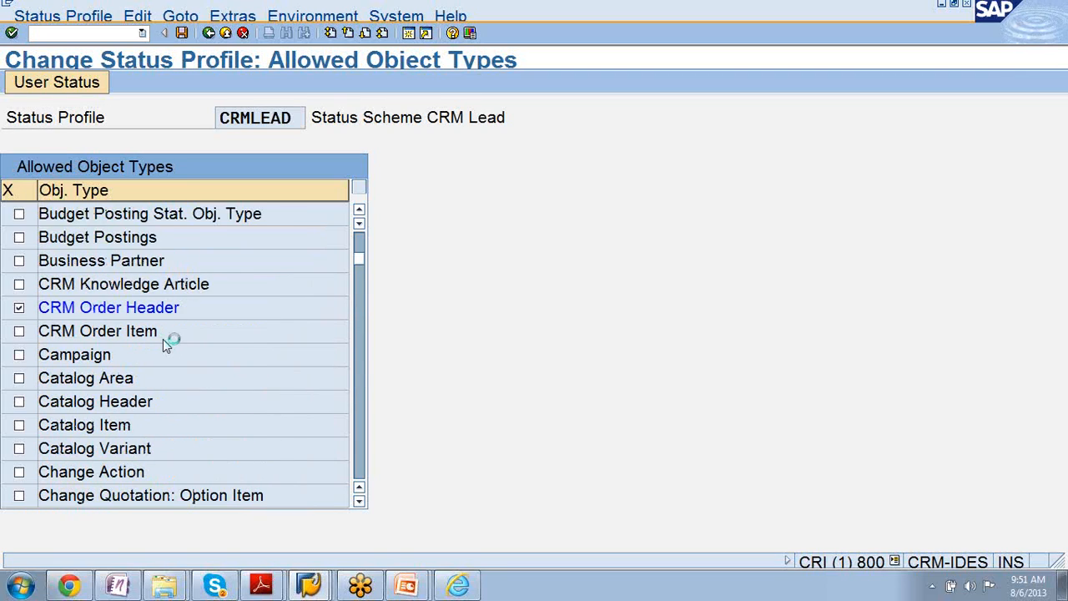
scroll(163, 339, "up", 5)
scroll(162, 339, "down", 5)
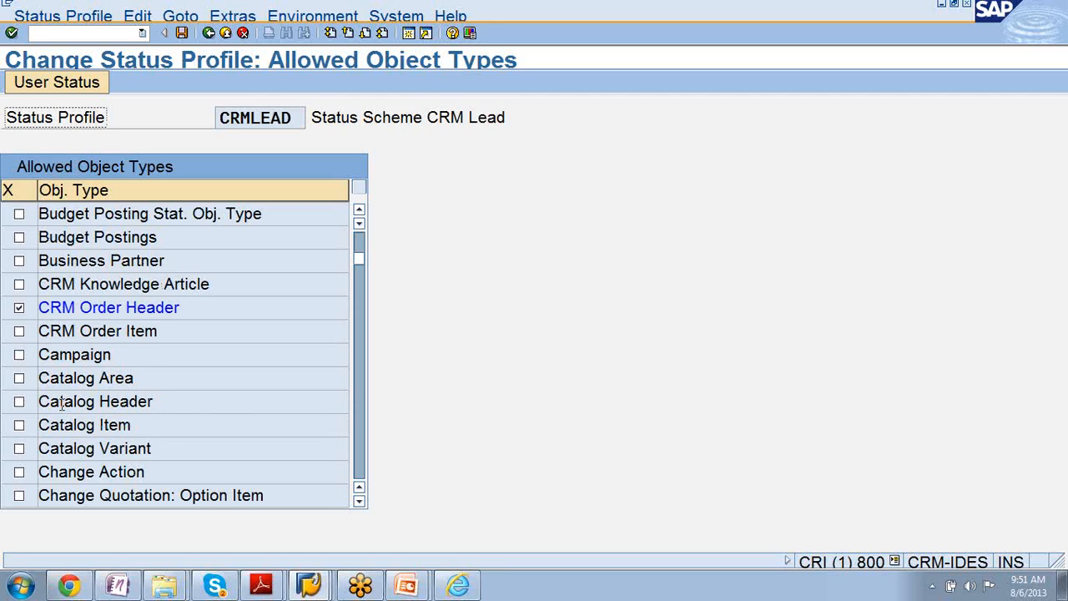
- Allow the Campaign and Marketing Plan object types for the CRMLEAD status profile
left_click(18, 355)
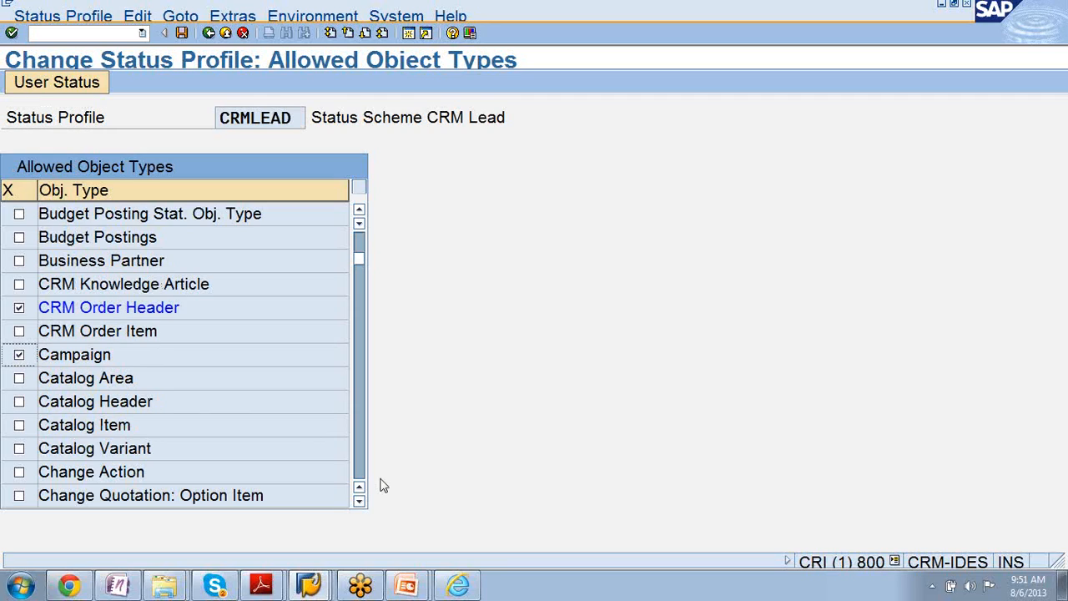
scroll(272, 427, "down", 5)
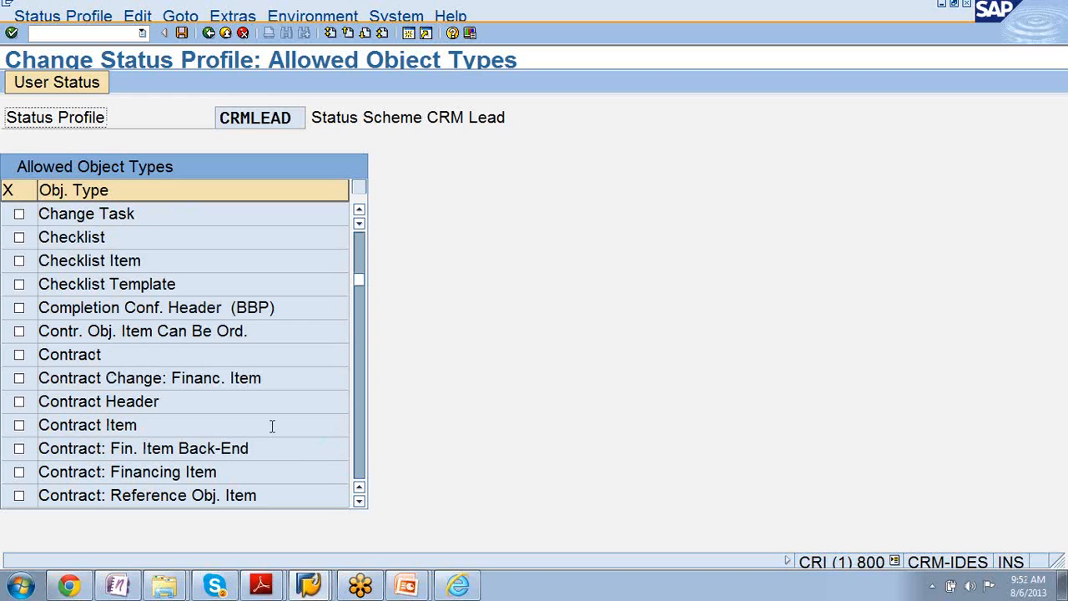
scroll(296, 409, "down", 5)
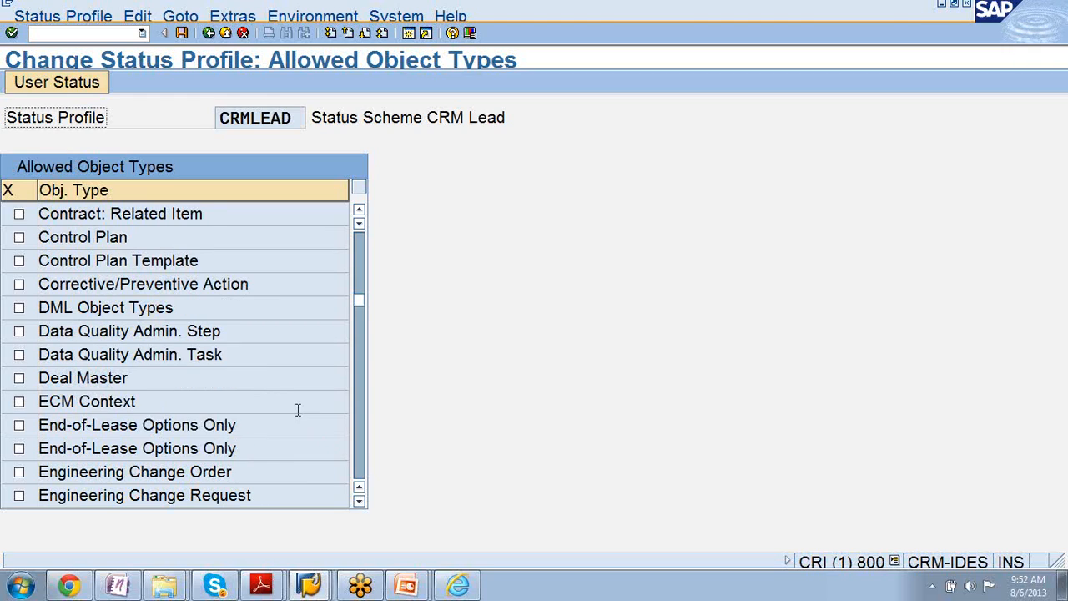
scroll(296, 409, "down", 5)
scroll(296, 409, "down", 5)
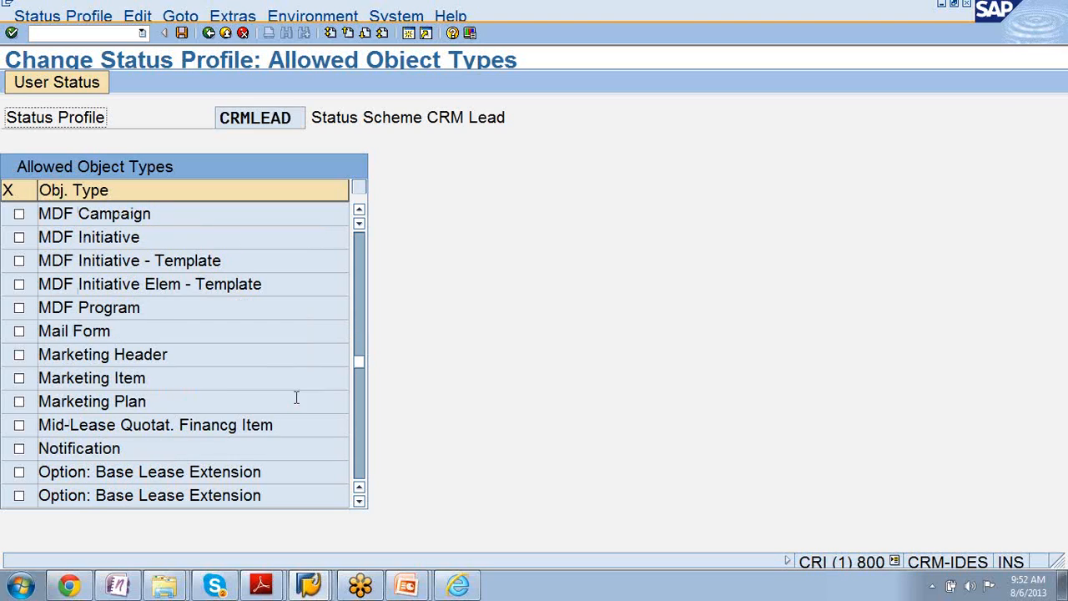
left_click(19, 401)
scroll(276, 393, "down", 1)
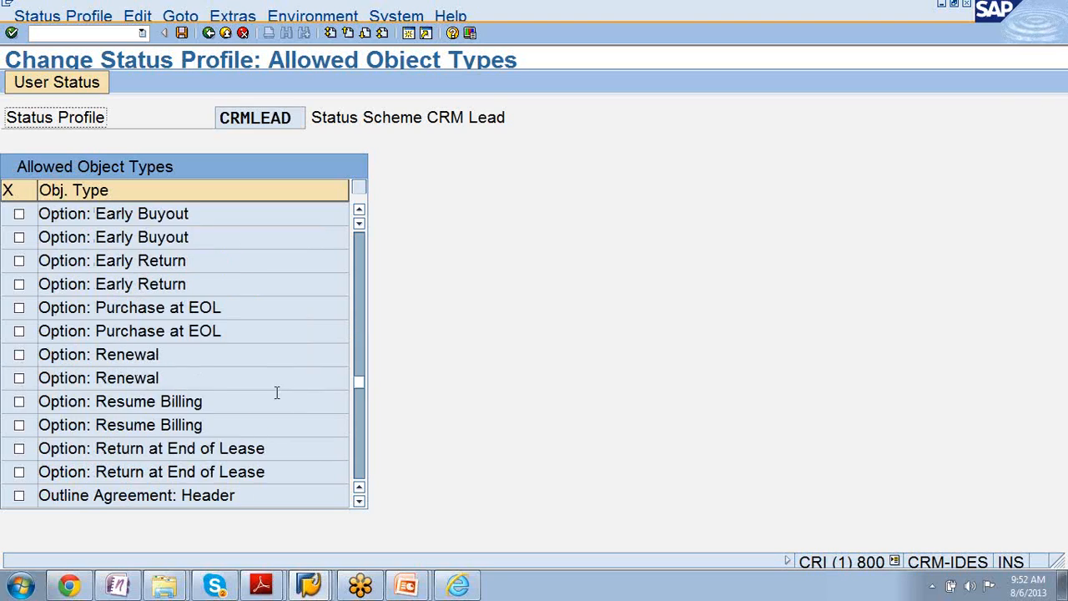
- Examine the remaining allowed object types of the CRMLEAD status profile, from the Option entries to the UBB entries
scroll(277, 394, "down", 1)
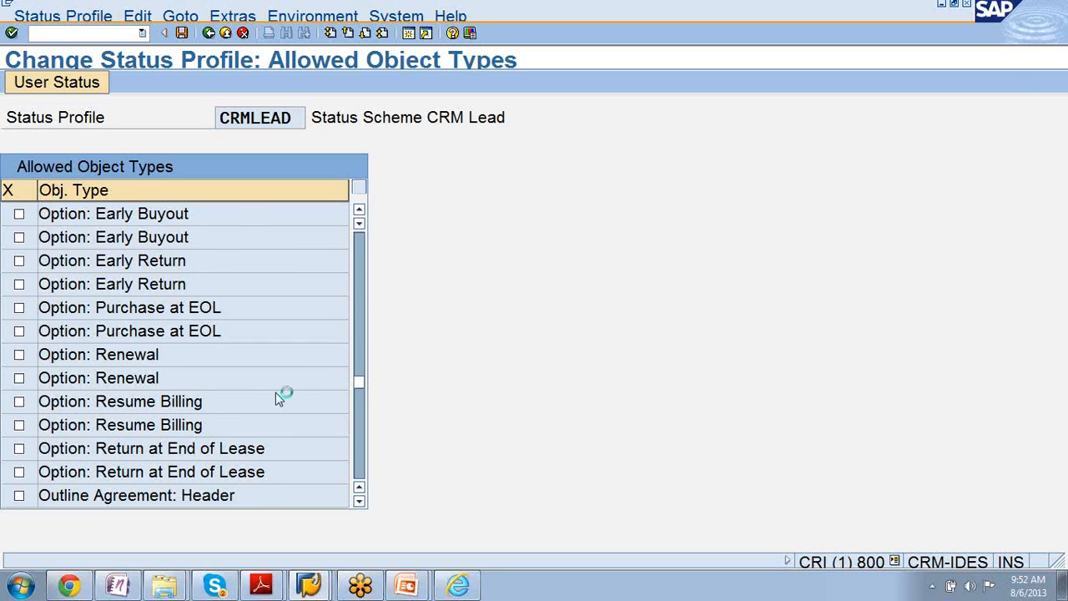
scroll(277, 393, "down", 1)
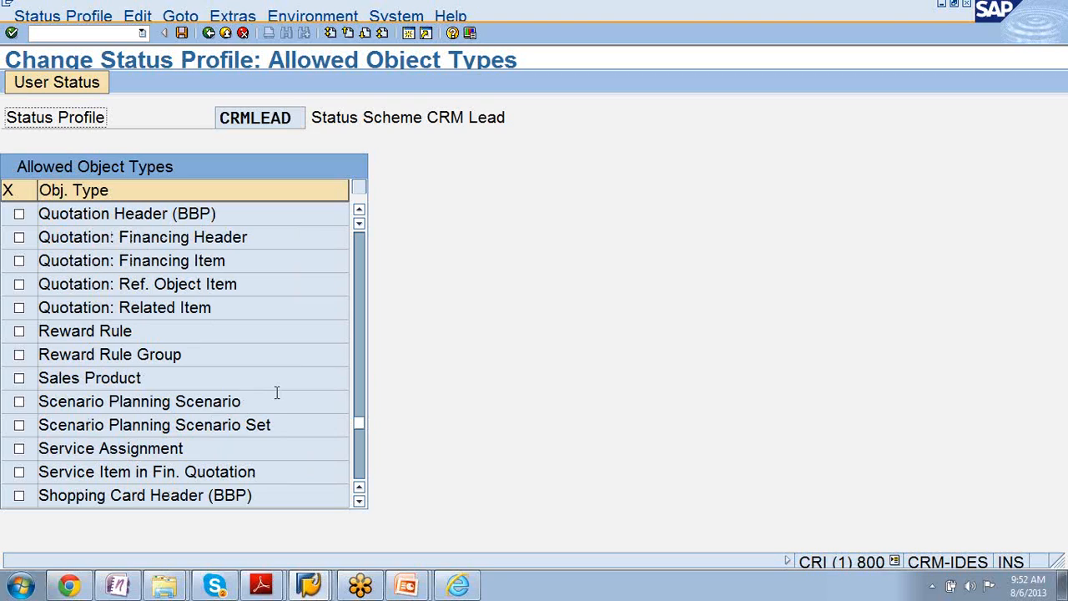
scroll(276, 393, "up", 1)
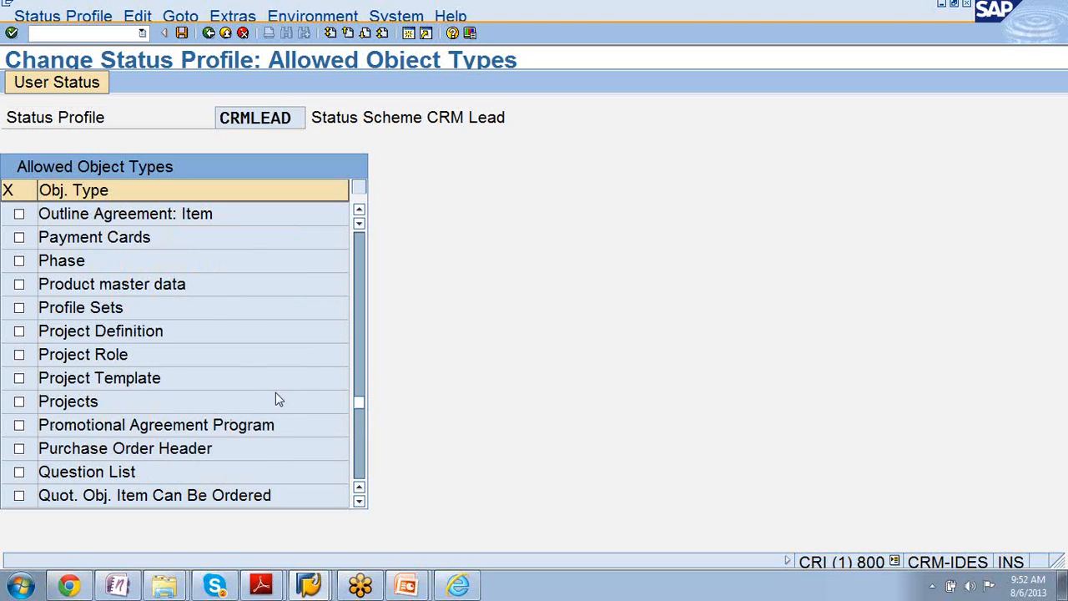
scroll(278, 400, "down", 1)
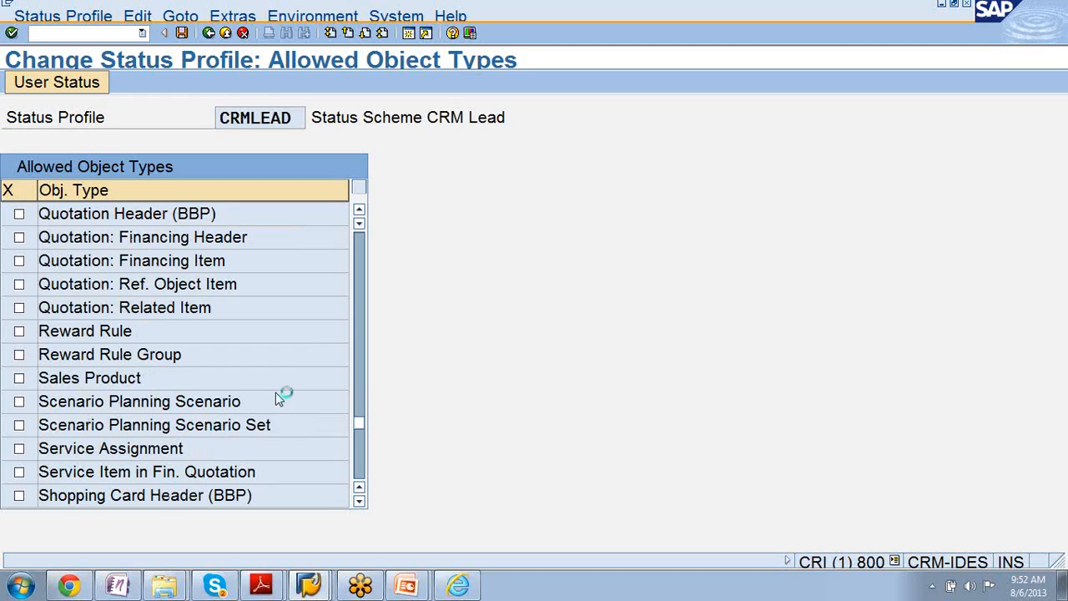
scroll(277, 392, "down", 1)
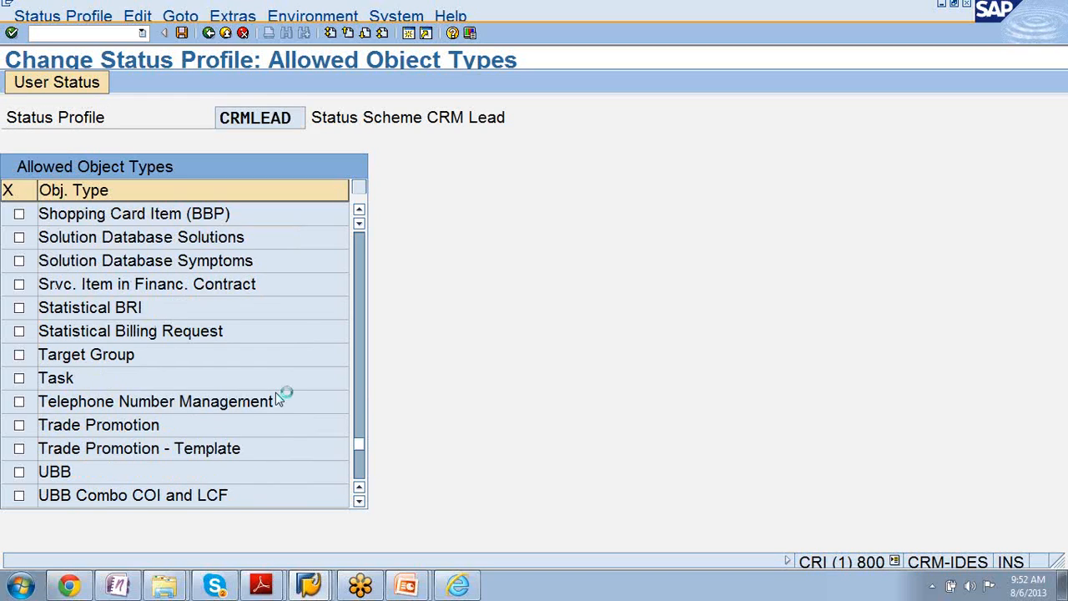
scroll(275, 392, "down", 1)
scroll(276, 392, "up", 1)
scroll(276, 392, "up", 1)
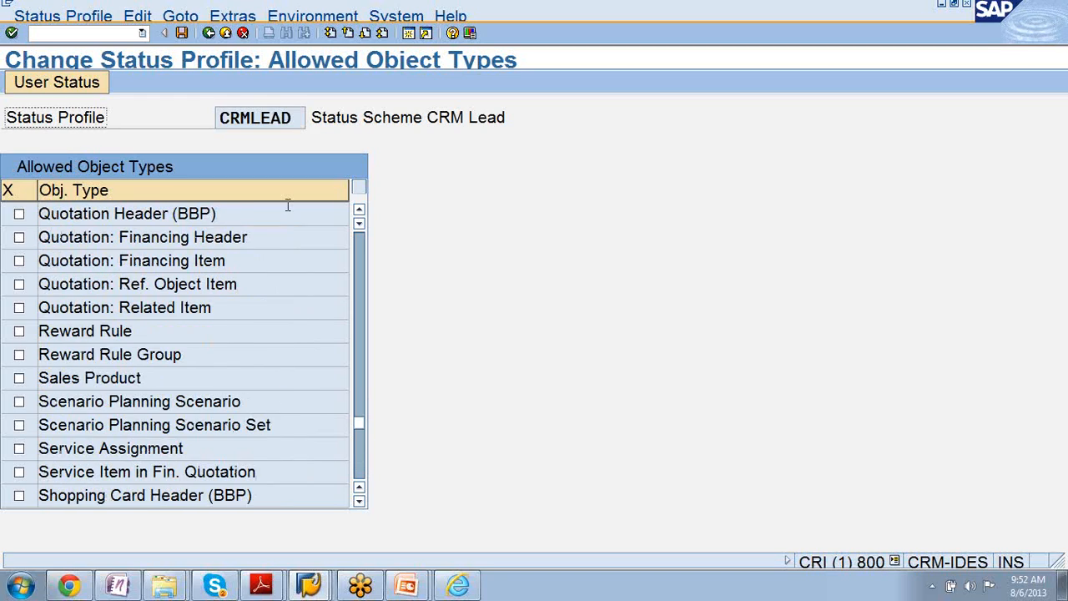
- Leave the status profile, dismiss the connection error details, and save the changes to customizing request CRIK900268
left_click(206, 35)
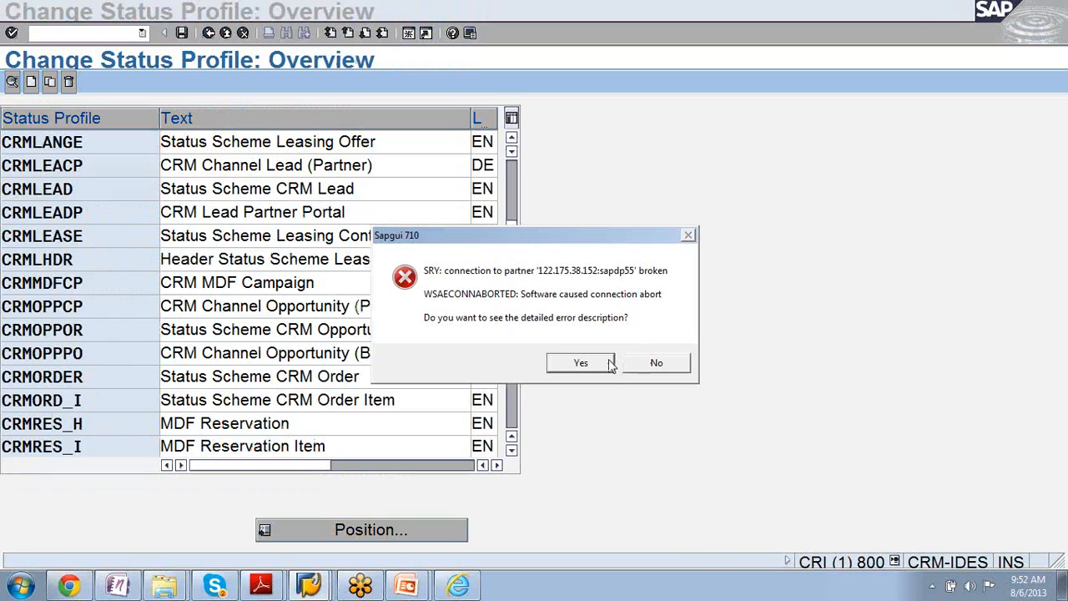
left_click(658, 364)
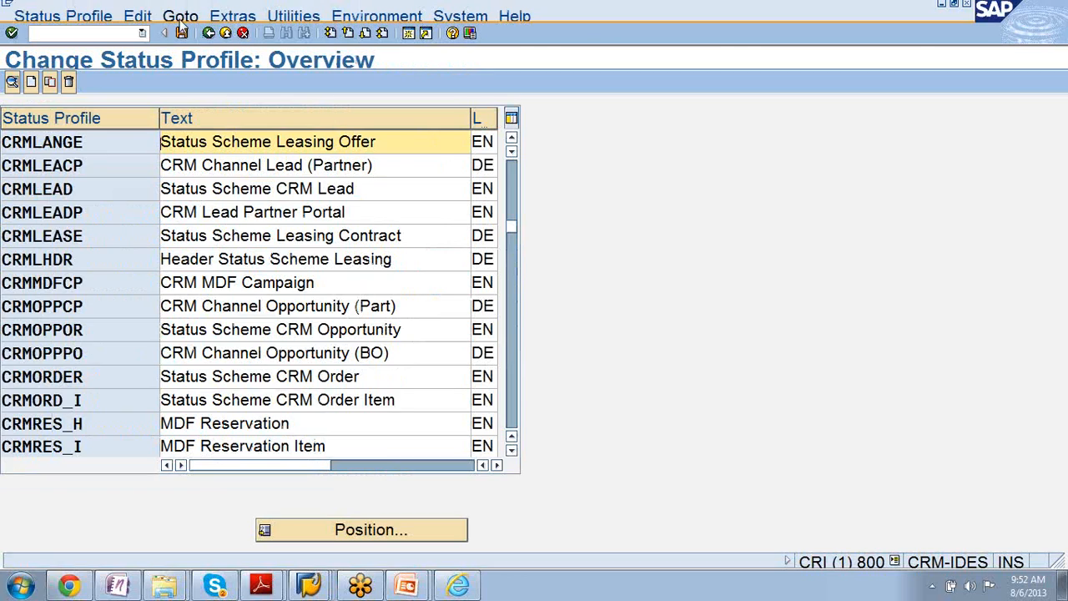
left_click(208, 34)
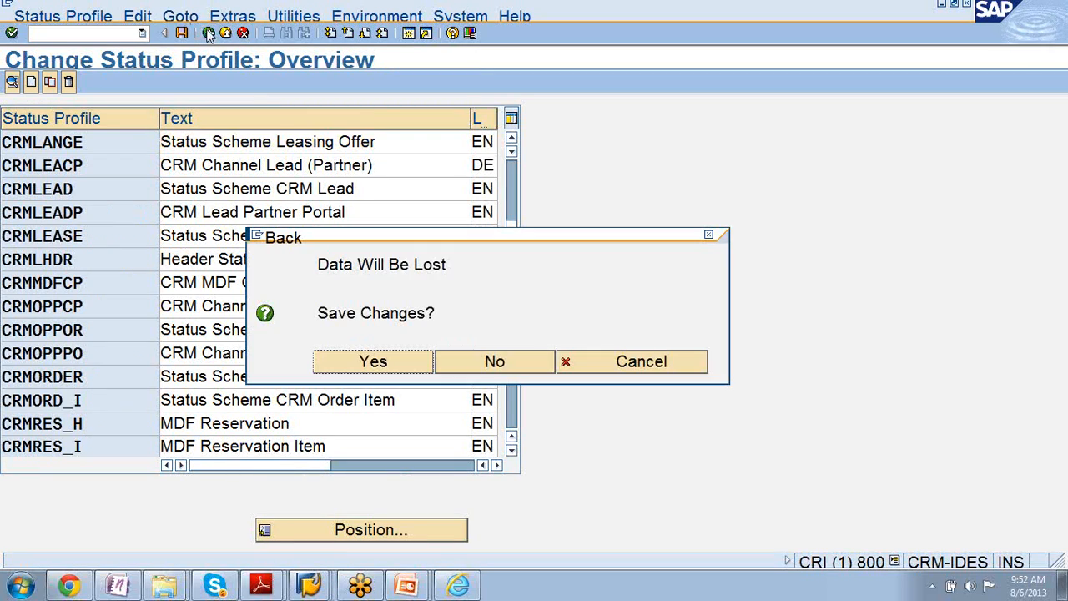
left_click(398, 361)
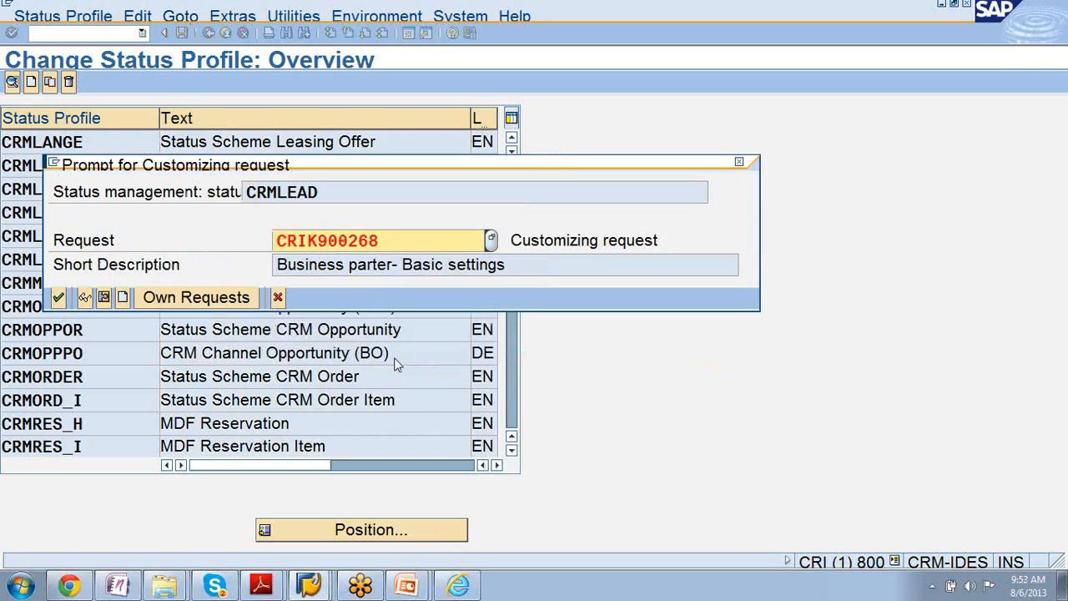
left_click(58, 298)
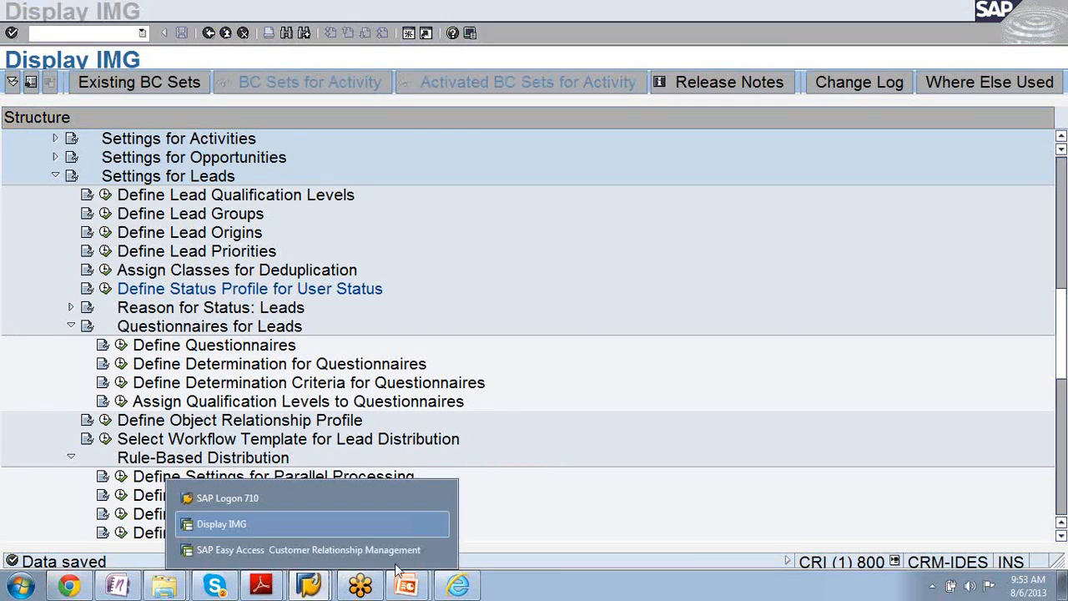
- Switch to the SAP CRM Web UI in Internet Explorer and start it with the MARKETINGPRO business role
left_click(457, 586)
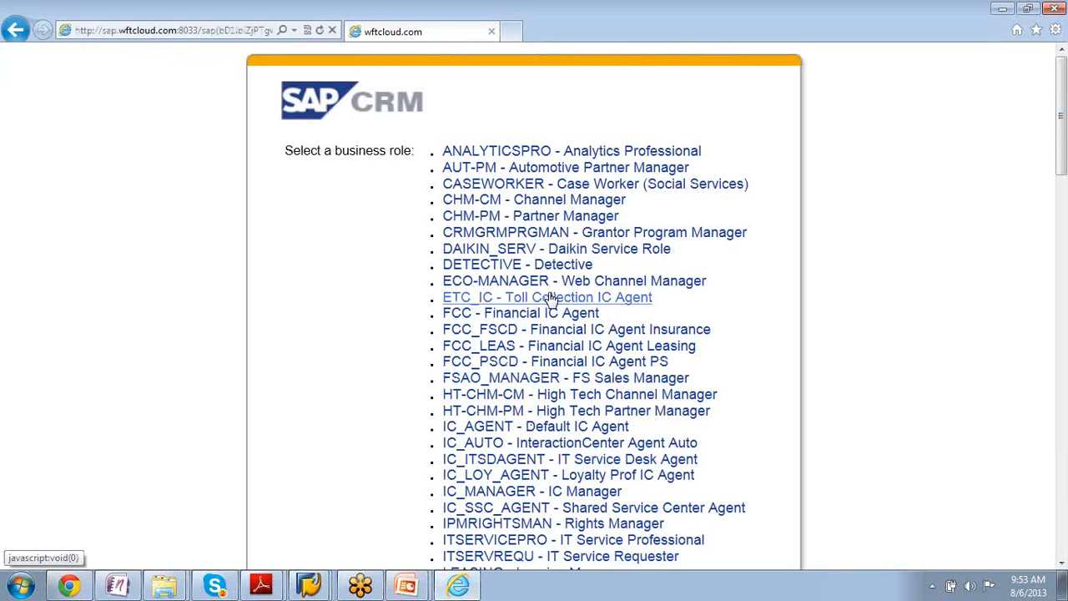
scroll(858, 226, "down", 6)
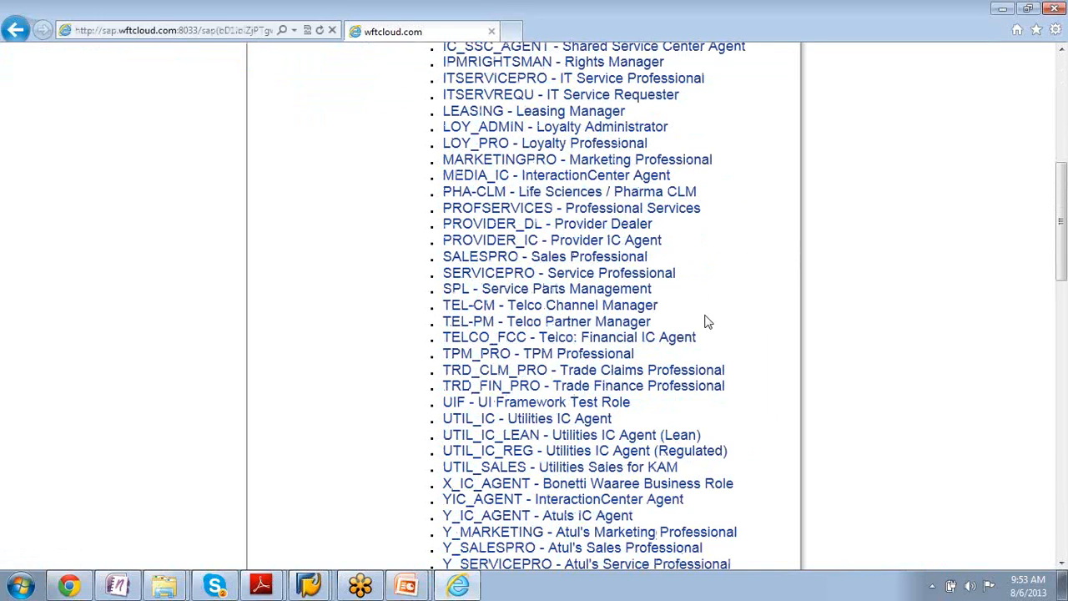
left_click(461, 163)
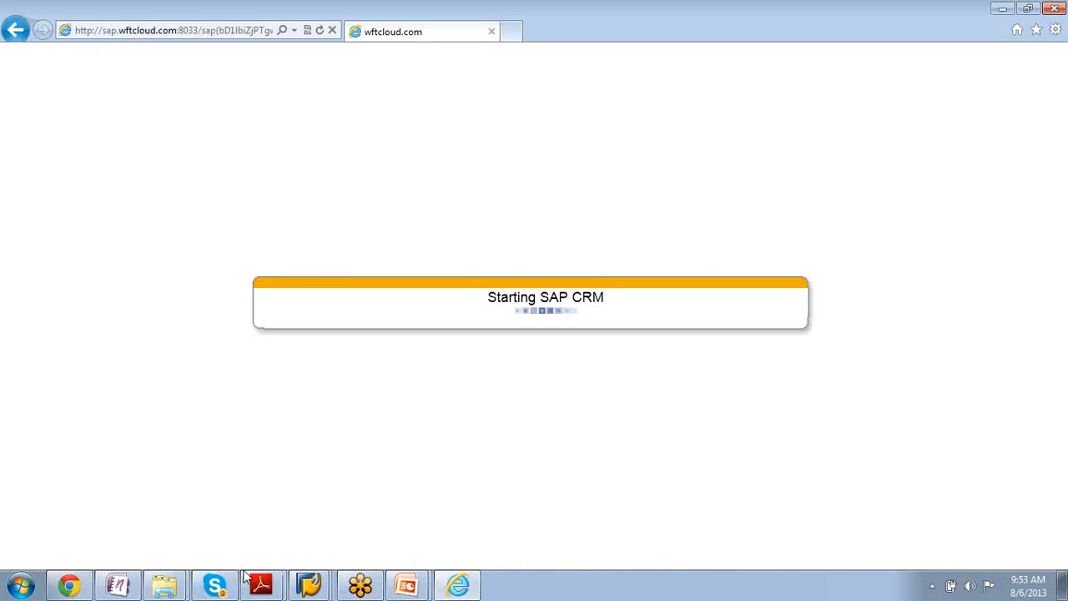
- Switch back to the SAP GUI session that shows the Display IMG structure
left_click(309, 584)
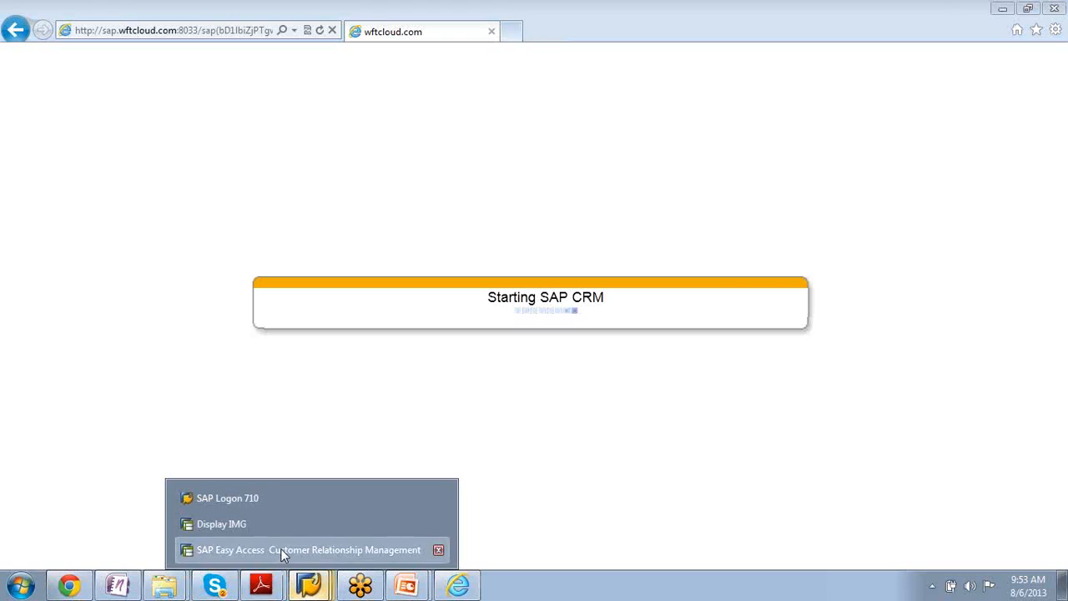
left_click(280, 549)
left_click(308, 584)
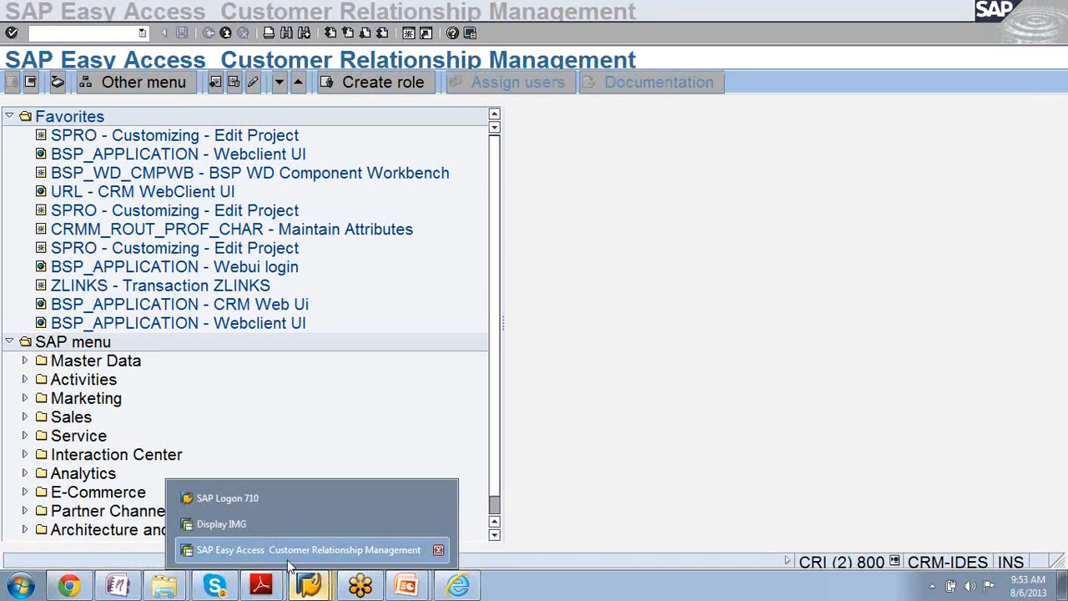
left_click(281, 527)
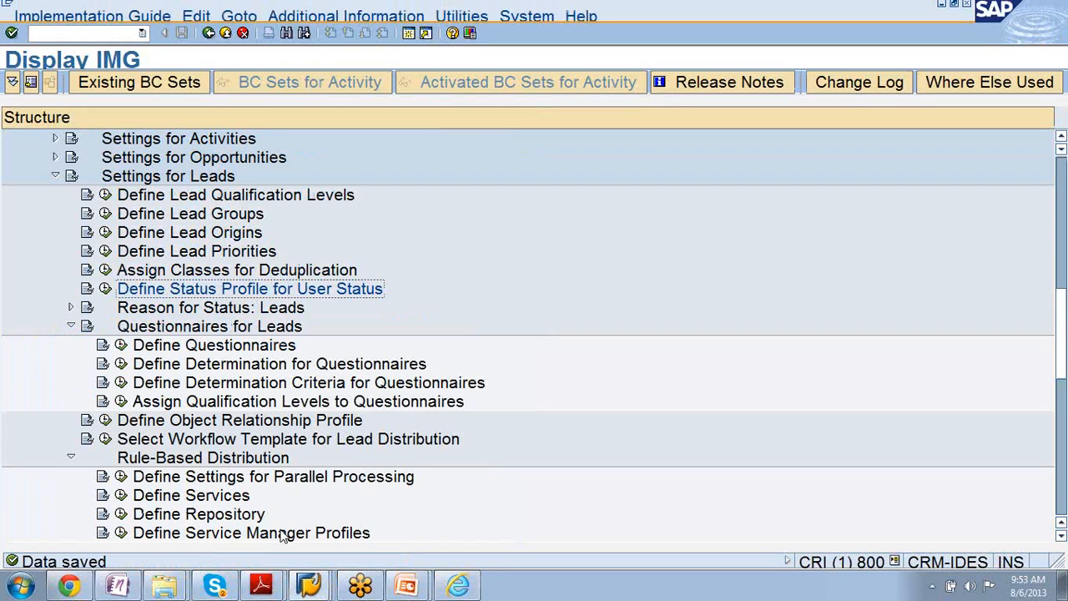
- Run Define Determination Criteria for Questionnaires under Questionnaires for Leads and examine the Origin and Lead Group criteria
left_click(164, 329)
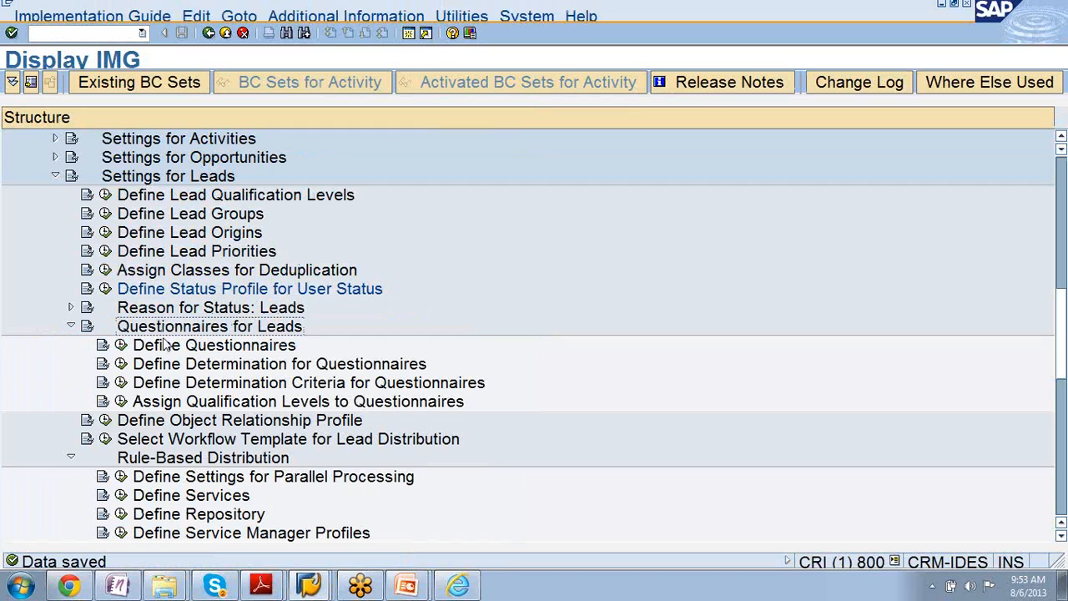
left_click(187, 386)
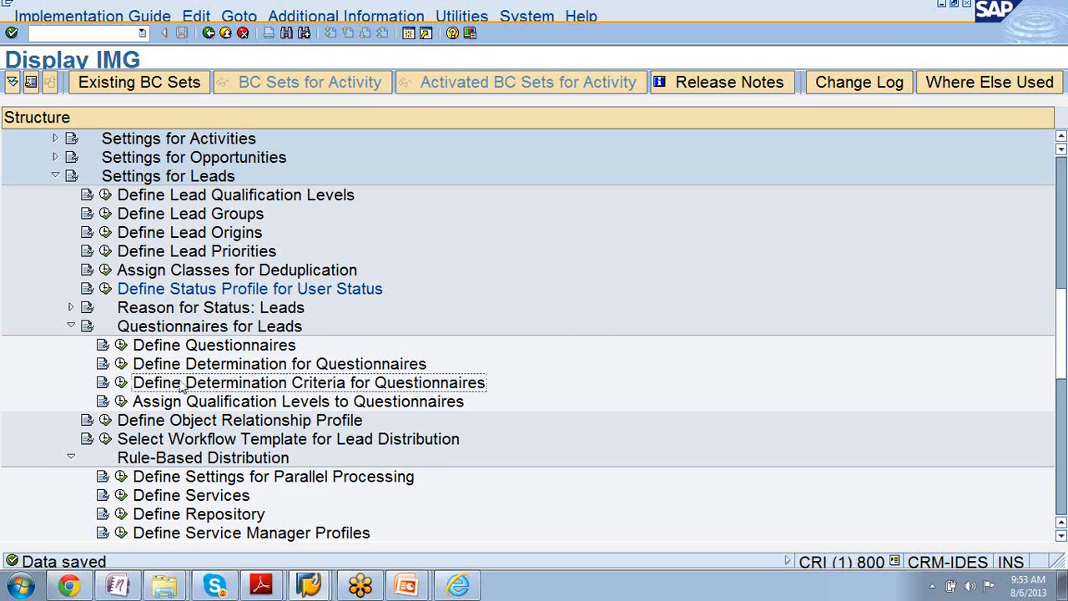
left_click(121, 383)
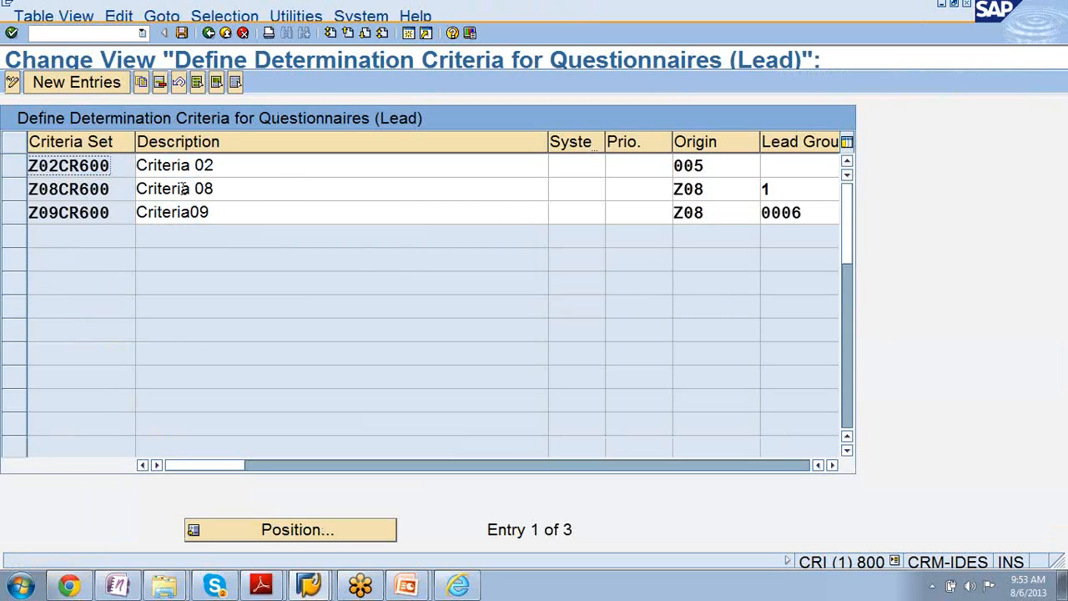
left_click(744, 163)
left_click(766, 165)
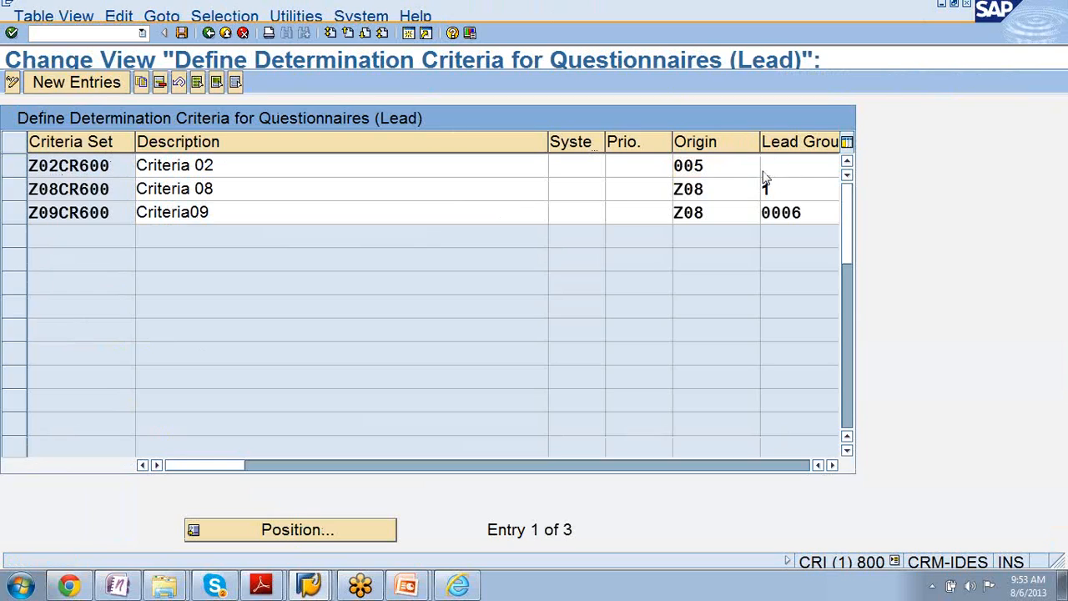
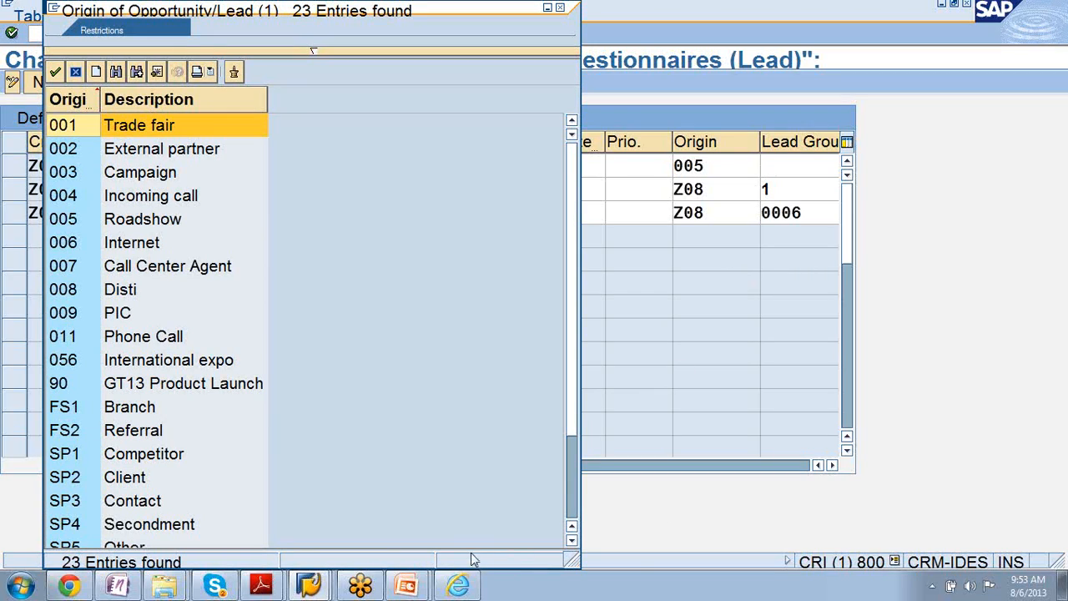
- Switch to the SAP CRM Web UI, run an unrestricted lead search, and open the SP Tradeshow lead for Allied Technologies
left_click(460, 586)
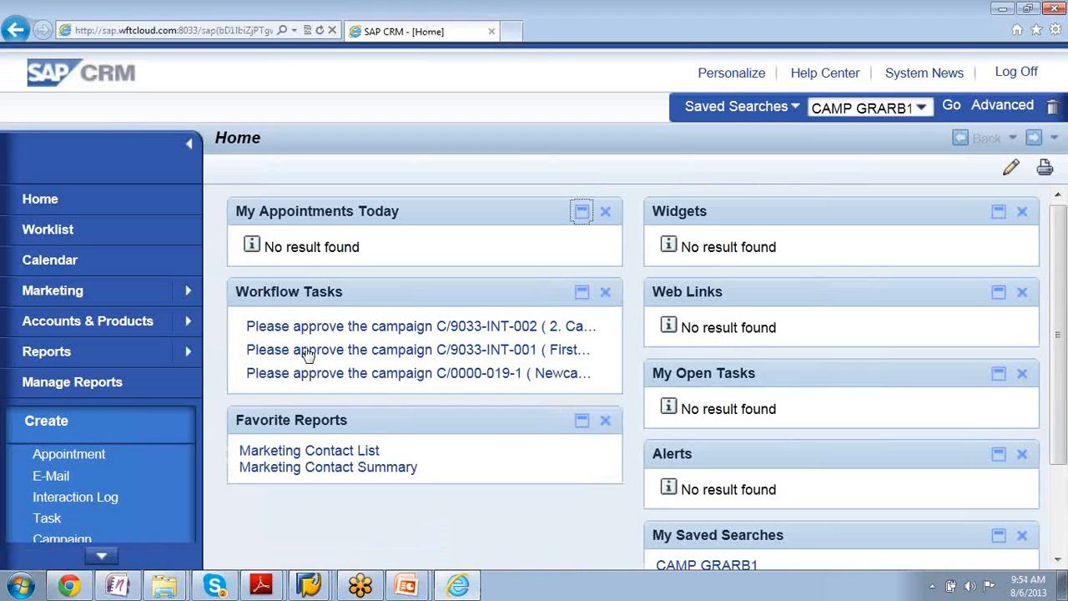
mouse_move(176, 291)
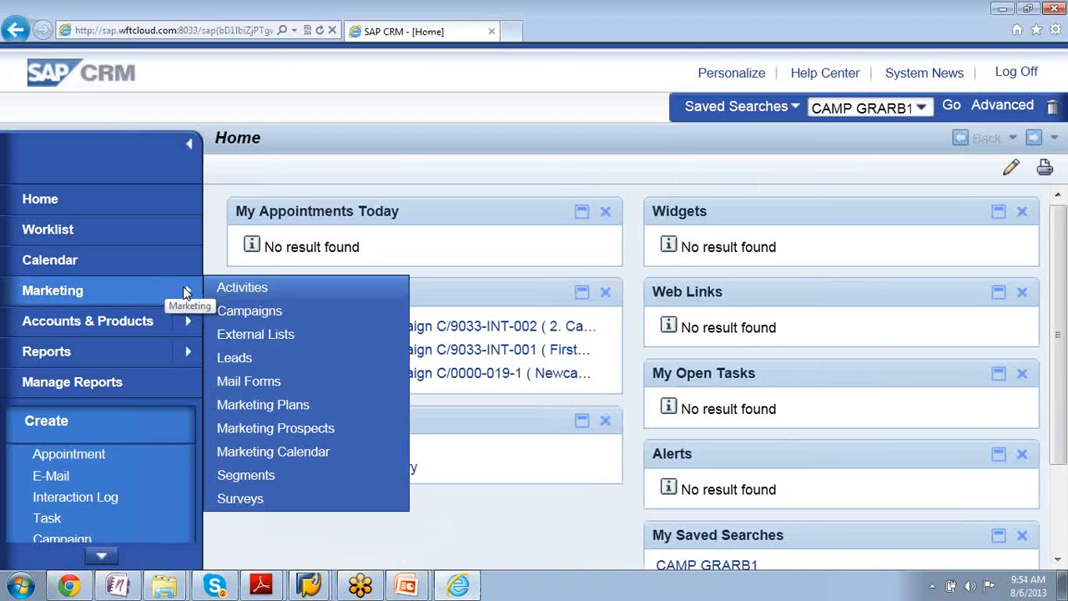
left_click(258, 370)
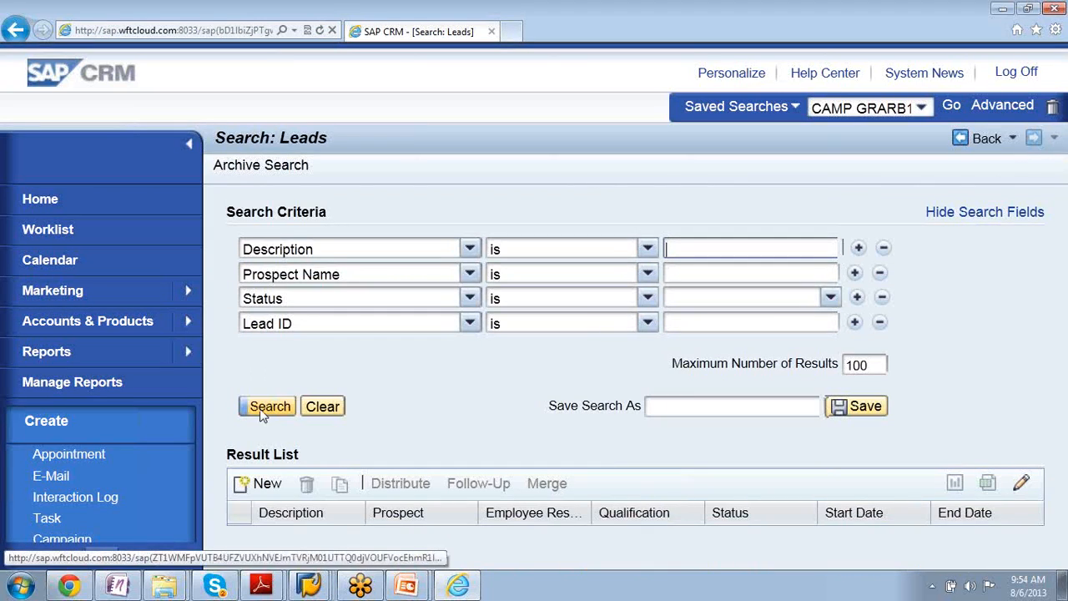
left_click(269, 407)
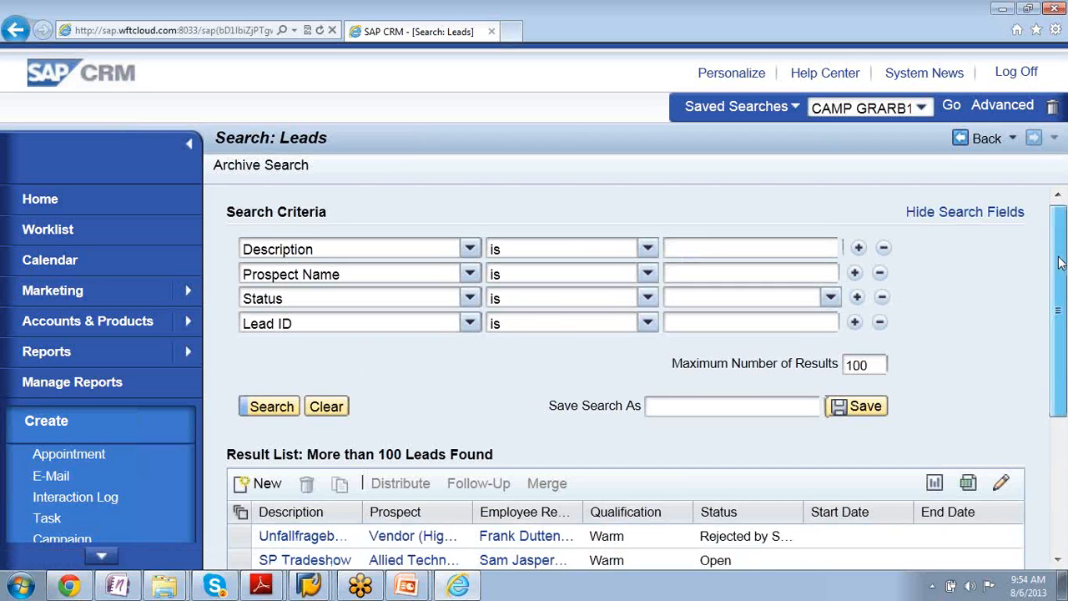
scroll(908, 316, "down", 3)
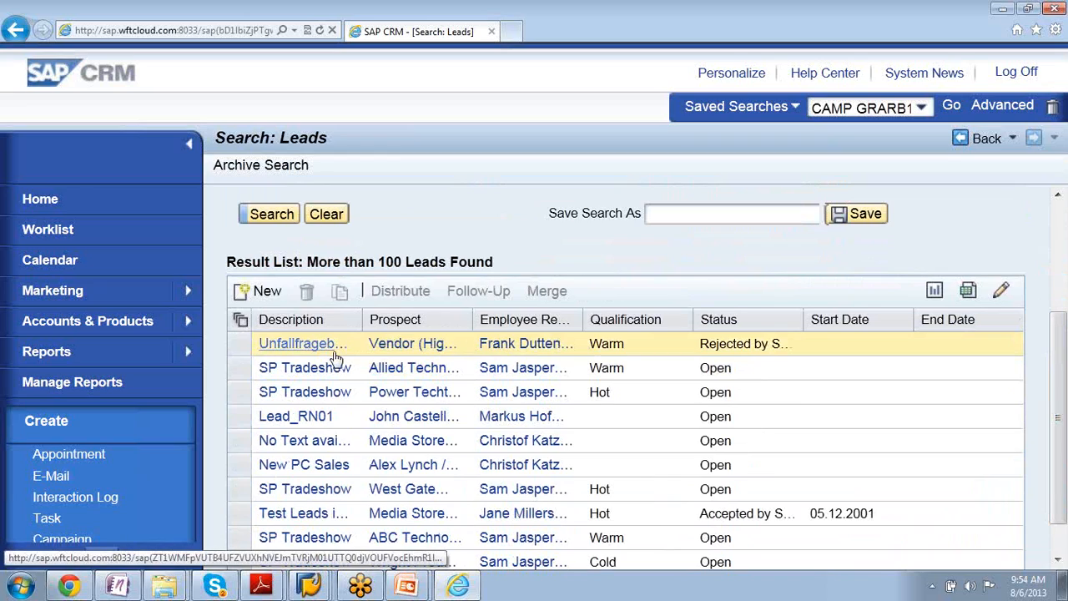
left_click(307, 368)
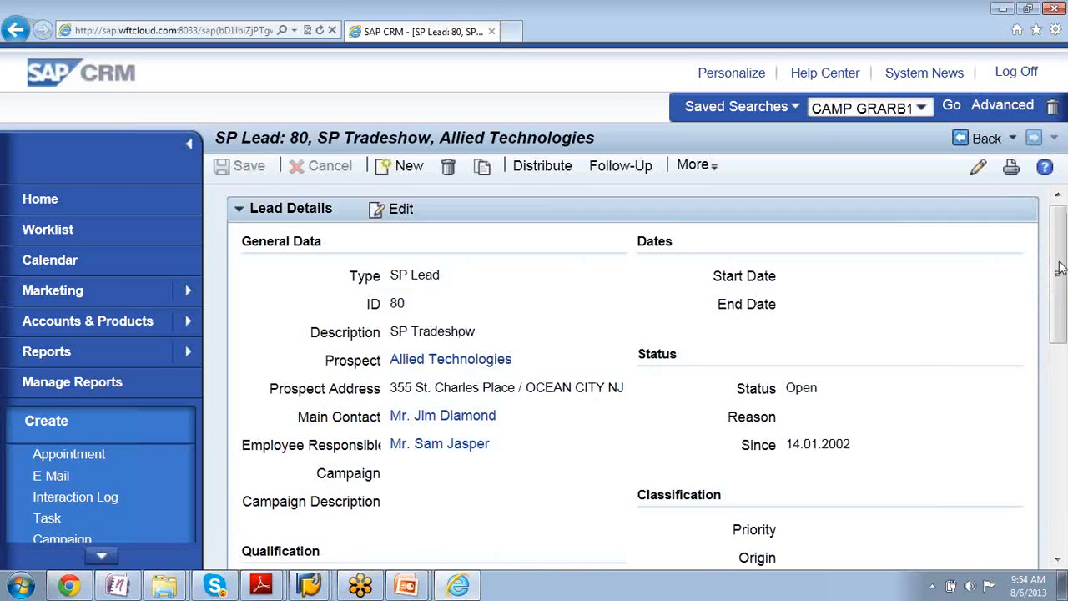
- Review the SP Tradeshow lead's details, start editing it, and set its Origin to Trade fair
right_click(1063, 332)
left_click(1061, 298)
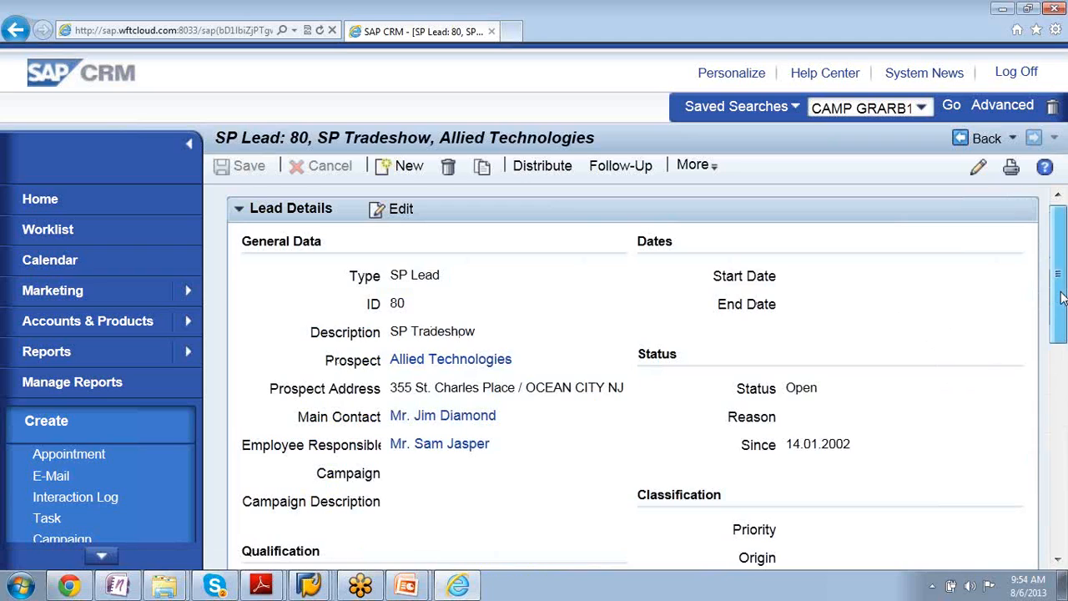
left_click_drag(1062, 298, 1061, 359)
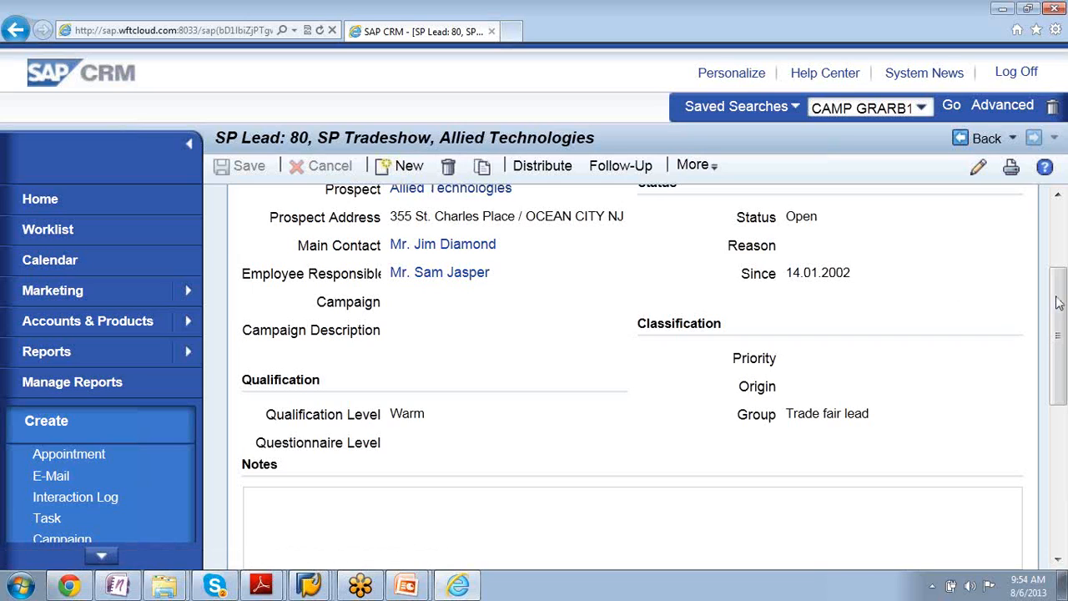
left_click_drag(1062, 305, 1062, 243)
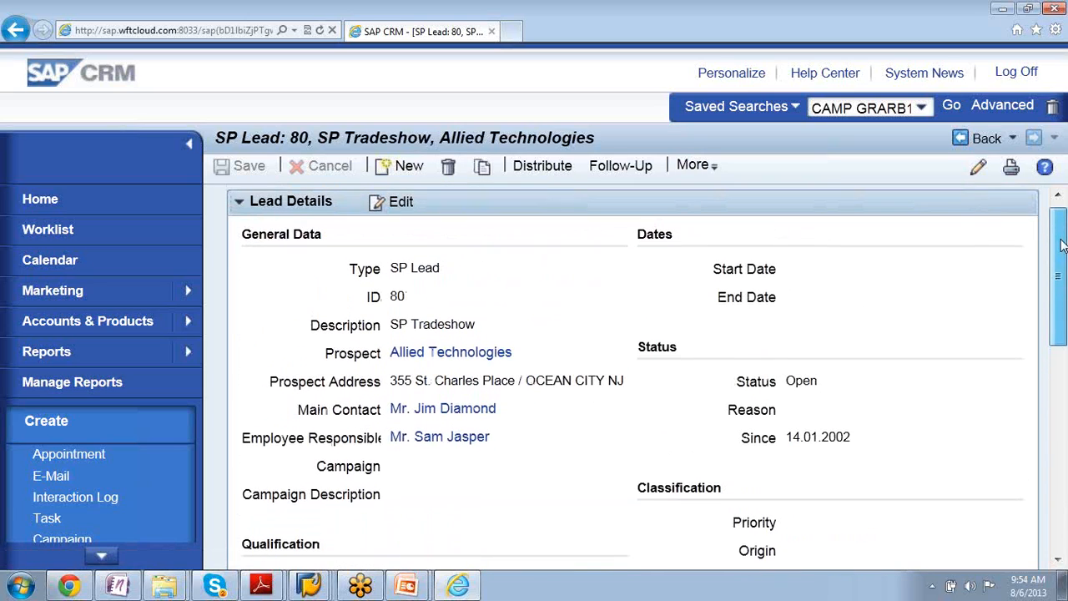
left_click(398, 207)
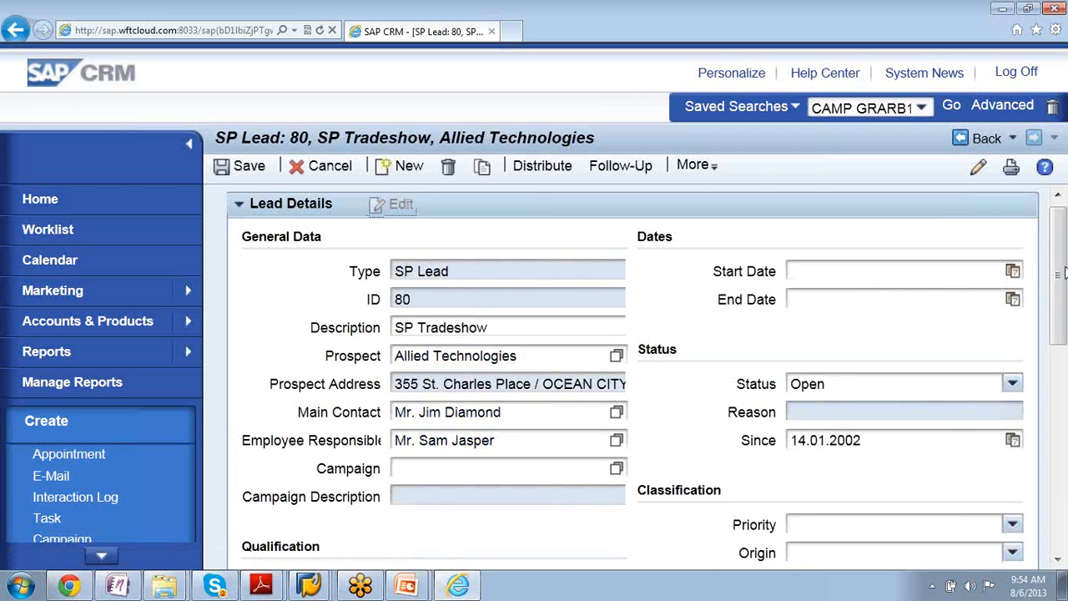
right_click(1064, 320)
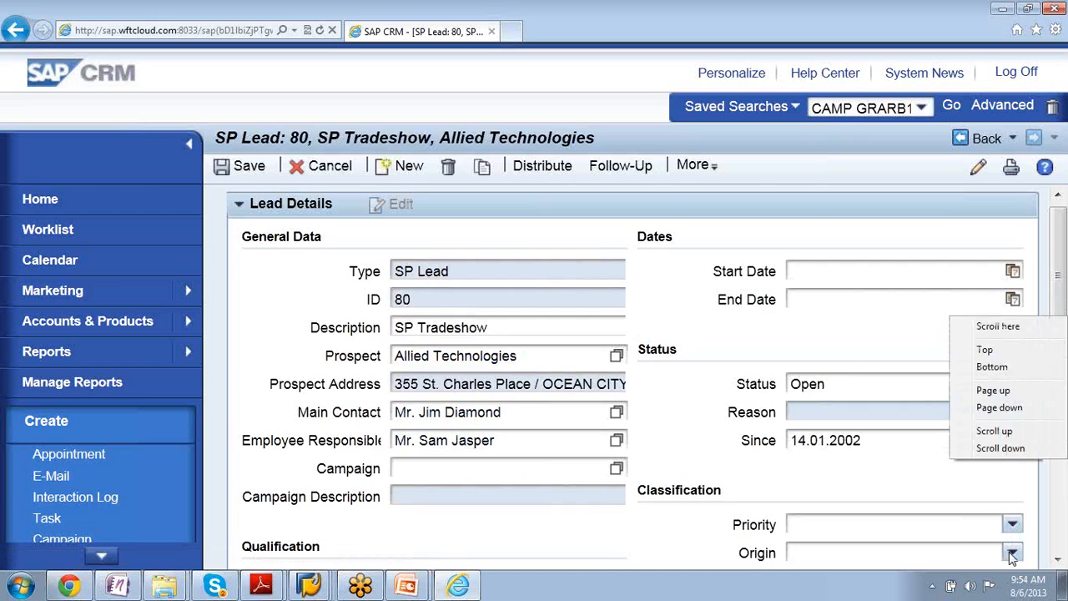
left_click(1012, 555)
left_click(1012, 555)
left_click(1011, 555)
left_click(1012, 555)
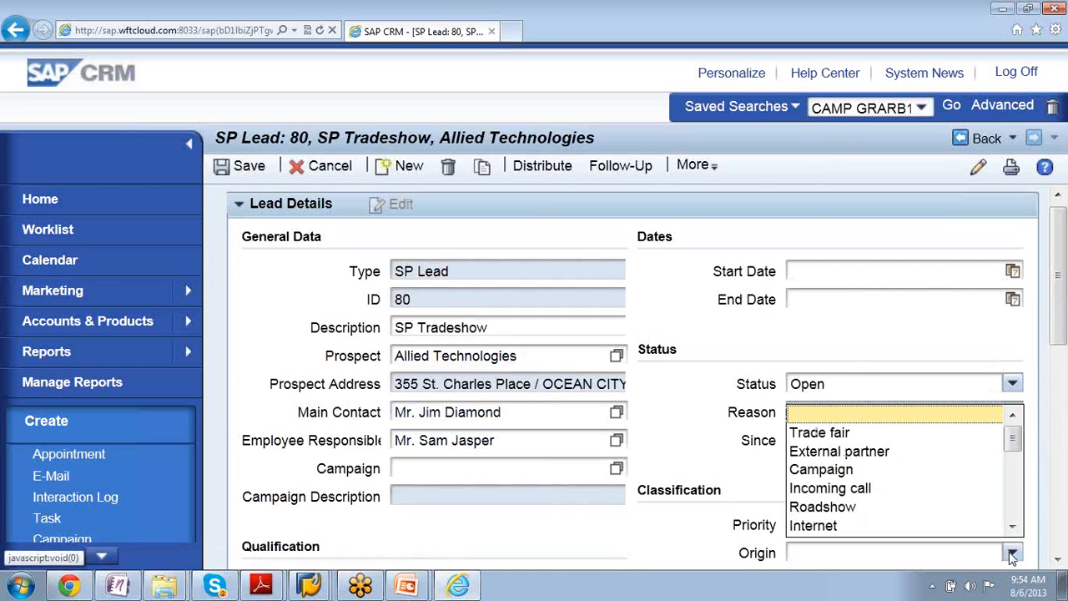
left_click(900, 434)
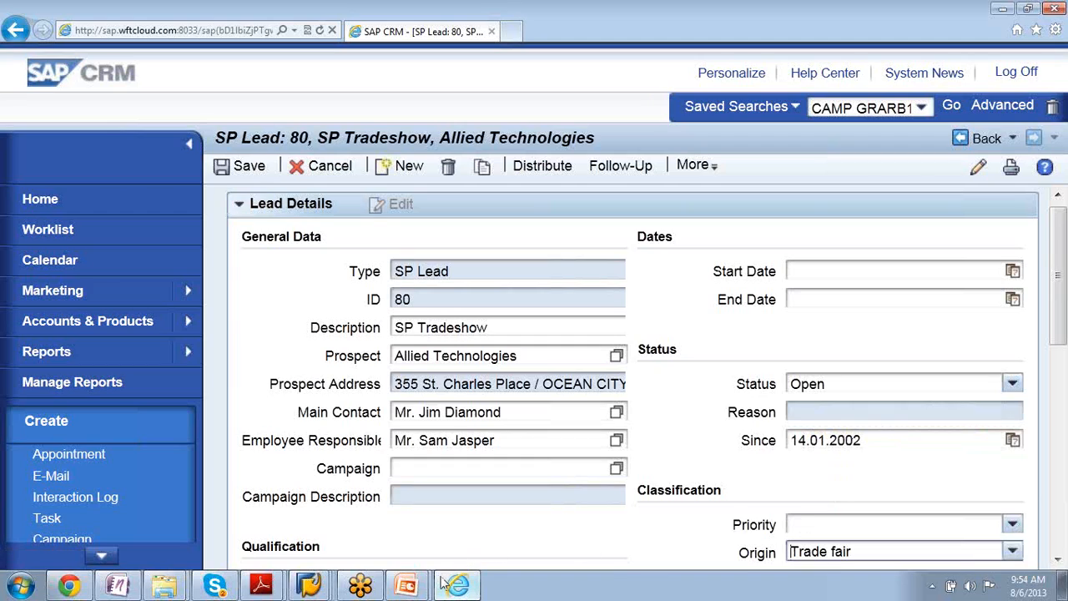
- Switch back to the SAP GUI questionnaire determination criteria and set the Origin of Criteria 02 to 001 Trade fair
mouse_move(310, 587)
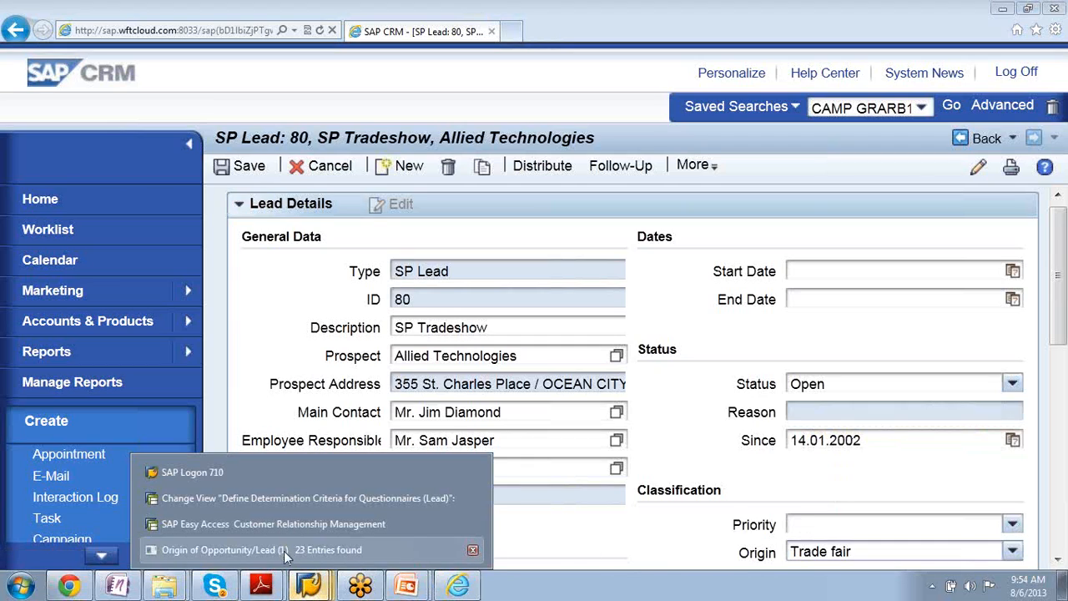
left_click(280, 499)
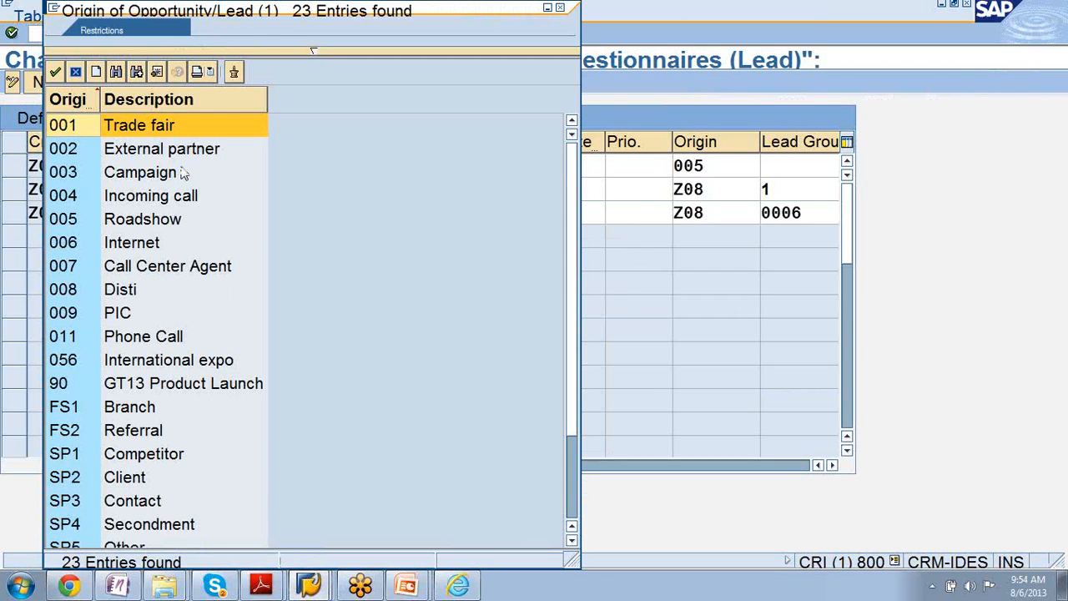
double_click(144, 126)
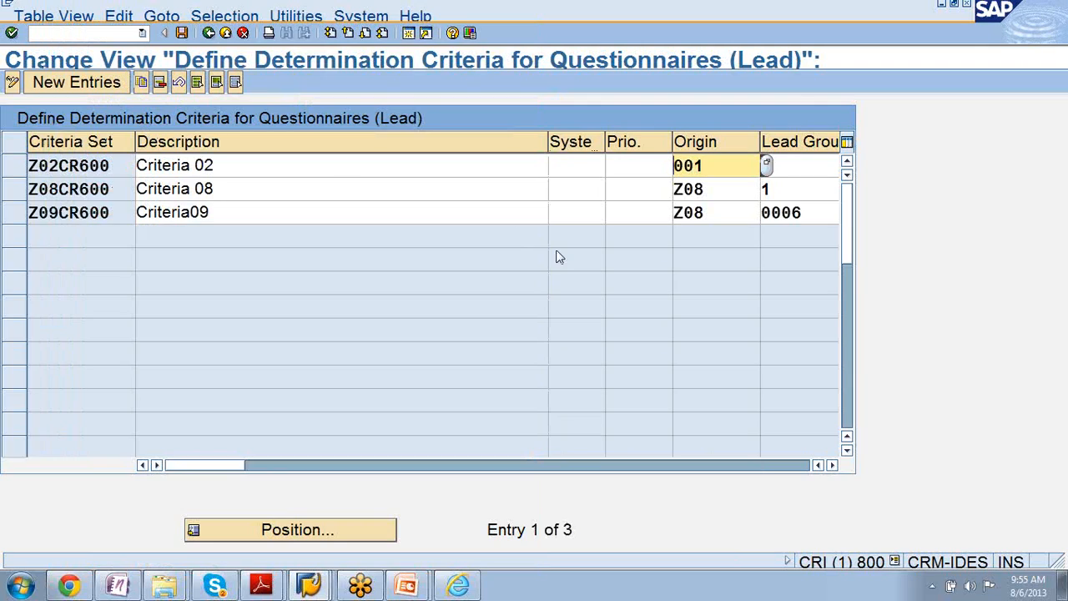
- Review the remaining criteria columns and set the system status of Criteria 02 to I1027 Won
left_click(831, 466)
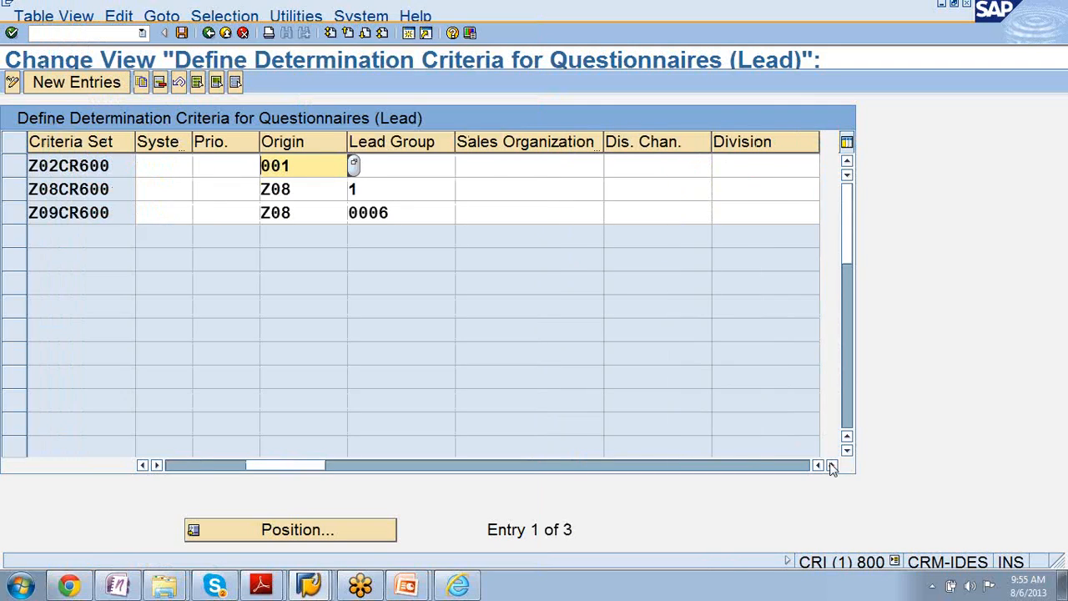
left_click(832, 466)
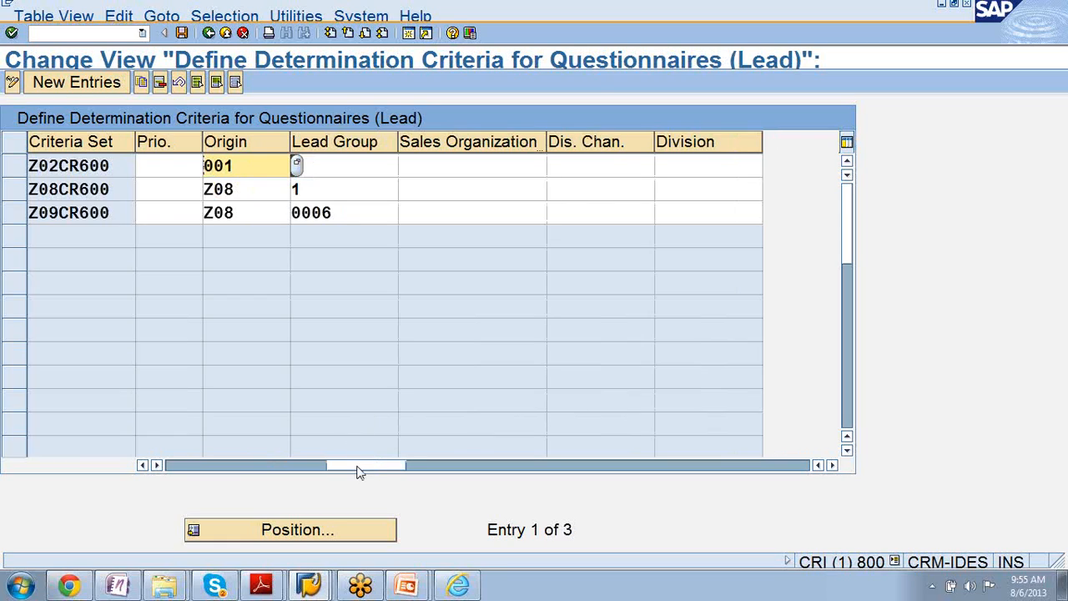
left_click_drag(357, 471, 205, 443)
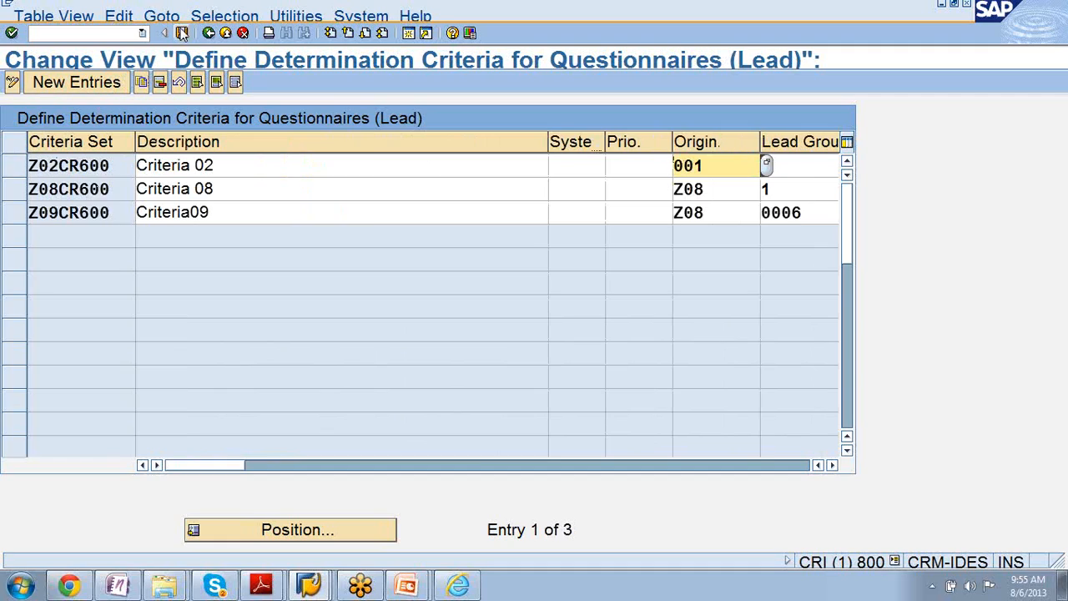
left_click(595, 172)
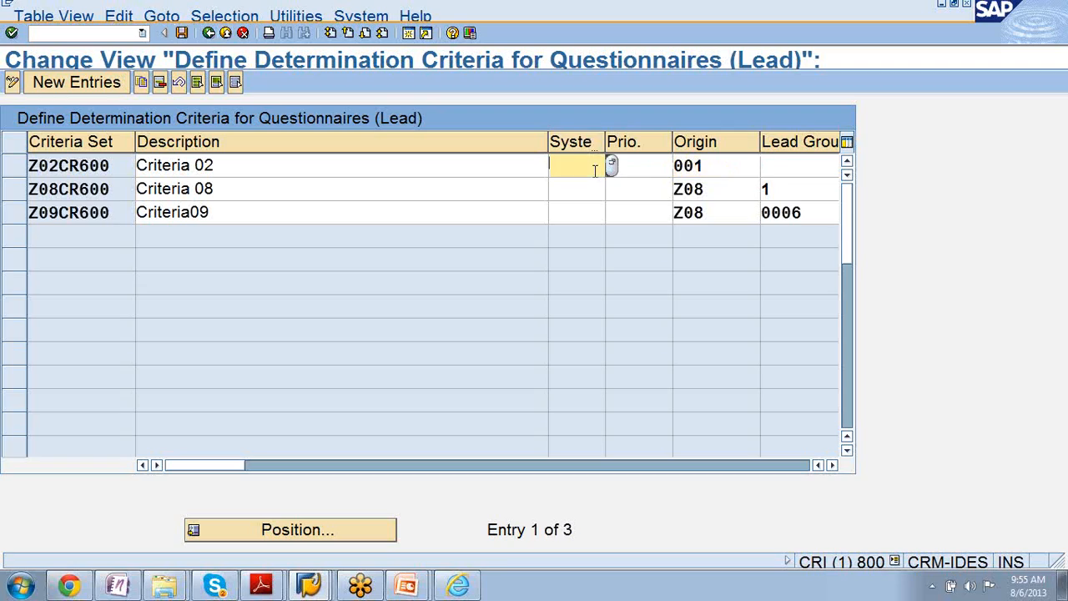
left_click(613, 168)
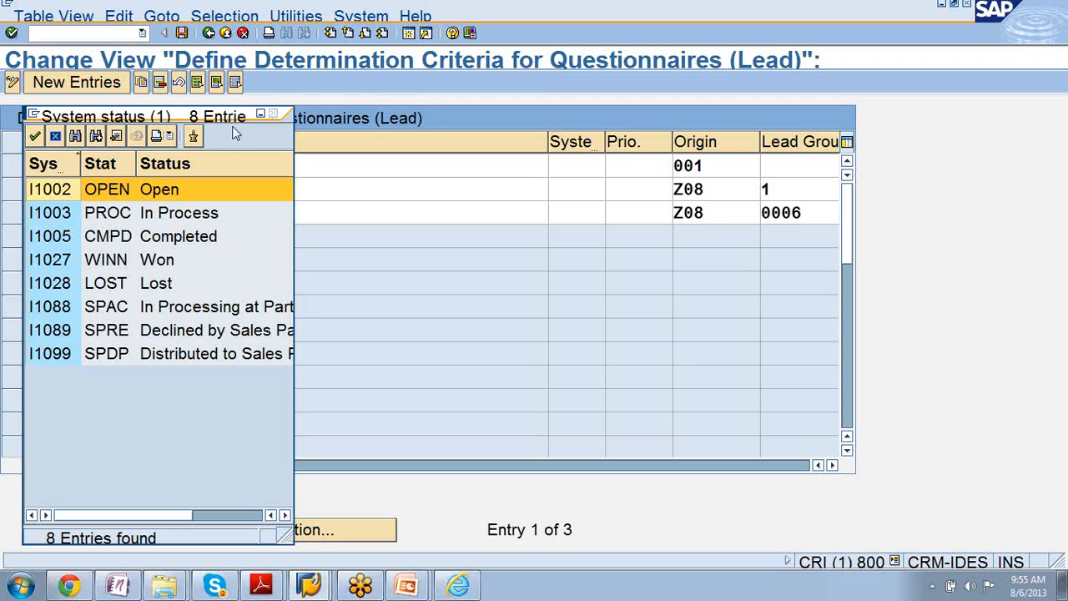
double_click(165, 264)
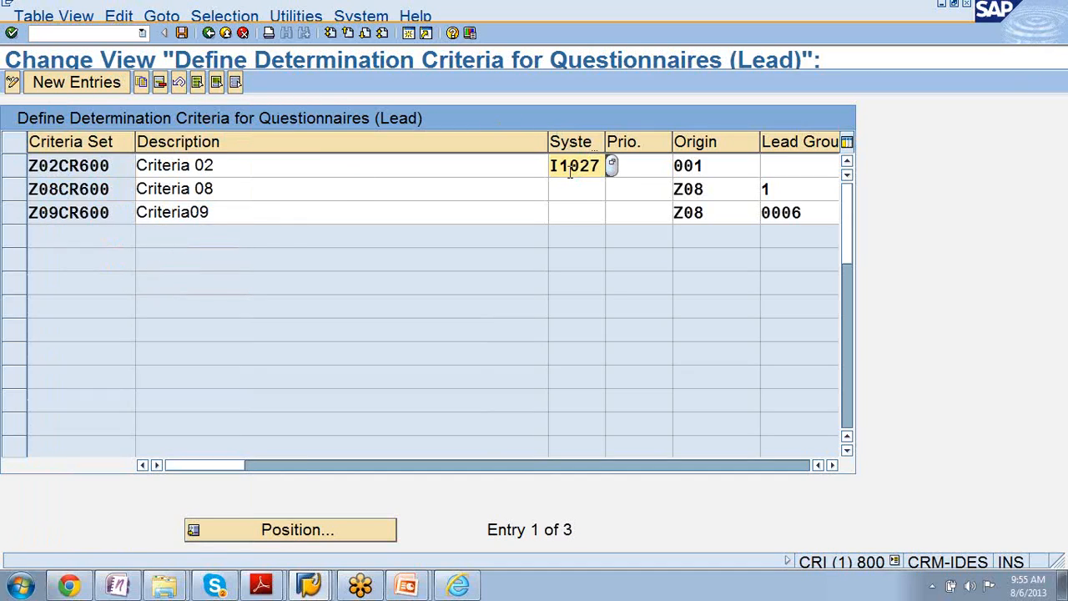
- Set the priority of Criteria 02 to 5 Medium
left_click(648, 166)
left_click(680, 168)
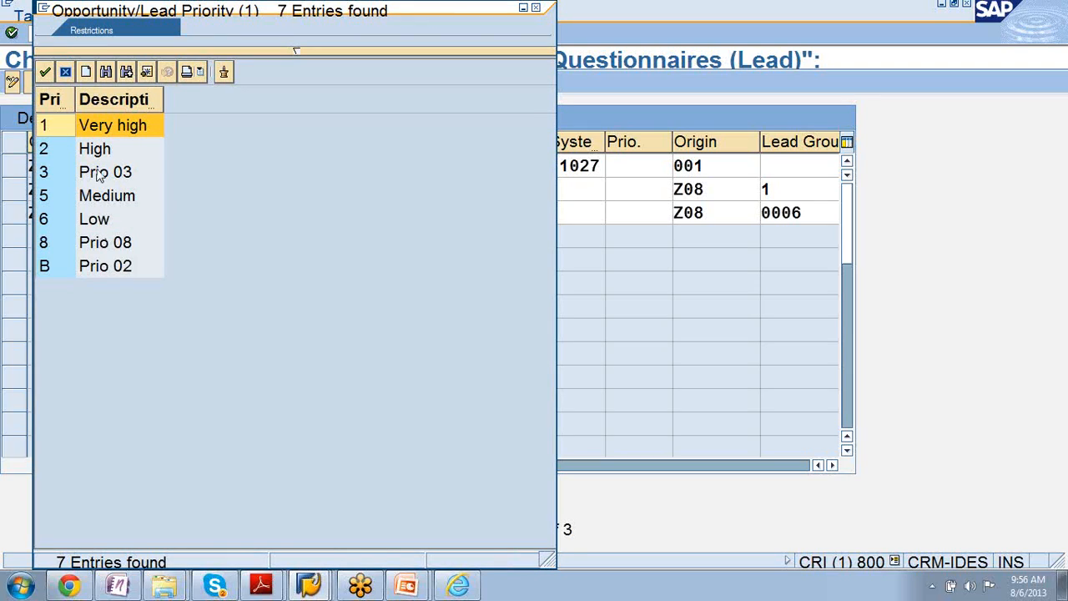
left_click(94, 195)
left_click(95, 195)
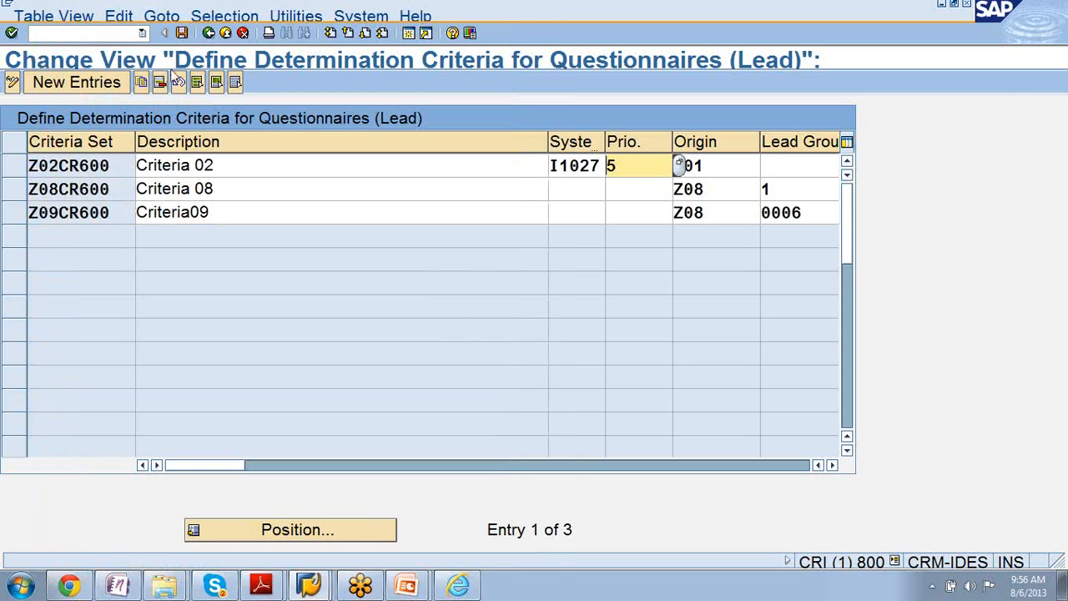
- Save the determination criteria to customizing request CRIK900268 and return to the Display IMG structure
left_click(183, 34)
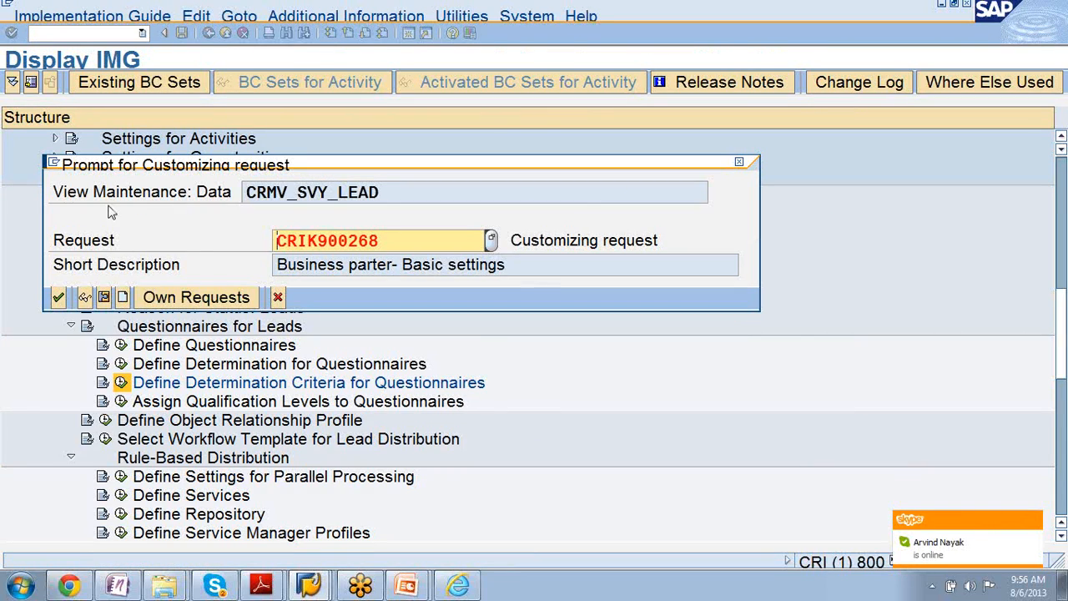
left_click(59, 297)
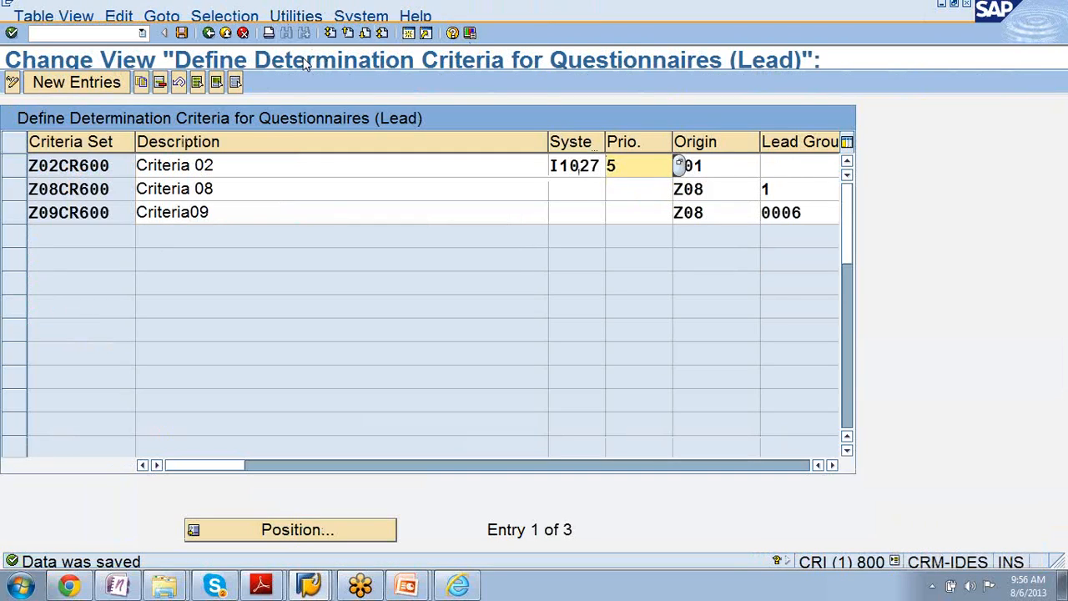
left_click(210, 35)
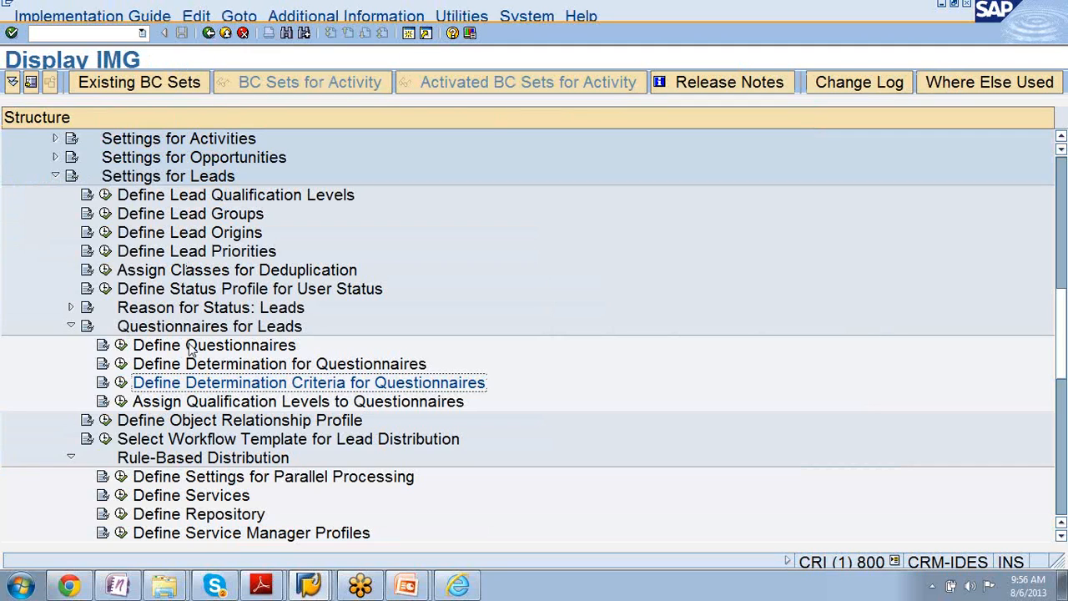
- Run Assign Qualification Levels to Questionnaires and examine the qualification levels and minimum percentages of questionnaire CR600_LEAD_02
left_click(199, 404)
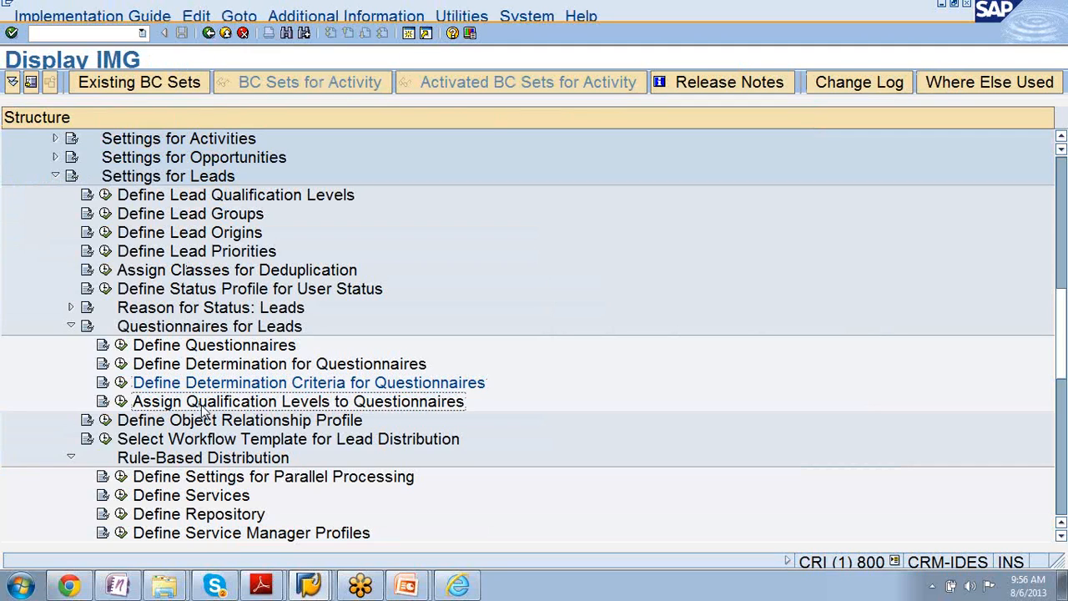
left_click(121, 404)
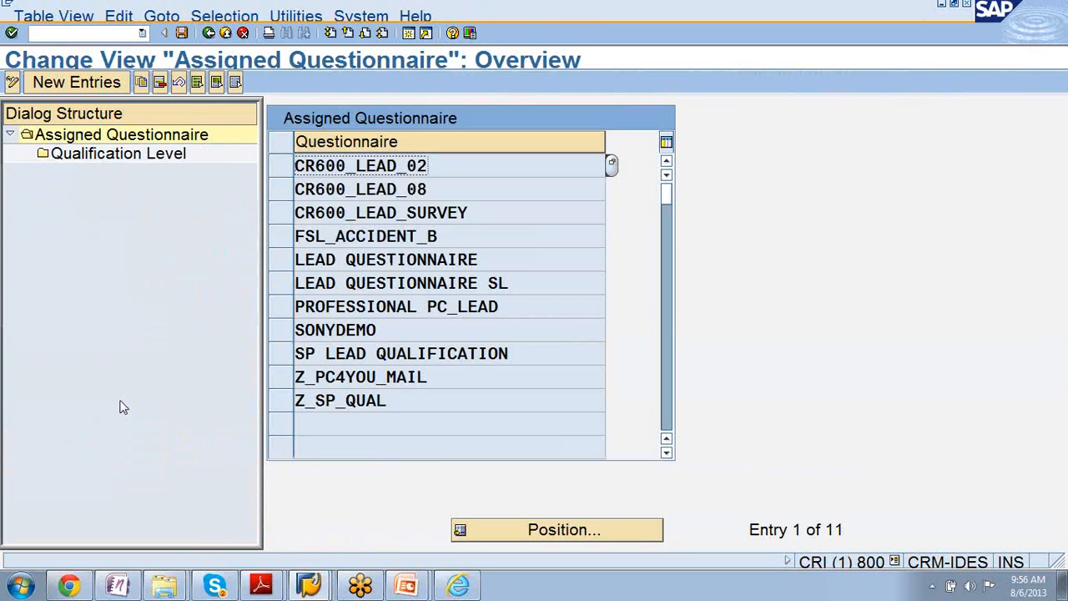
left_click(282, 166)
double_click(157, 154)
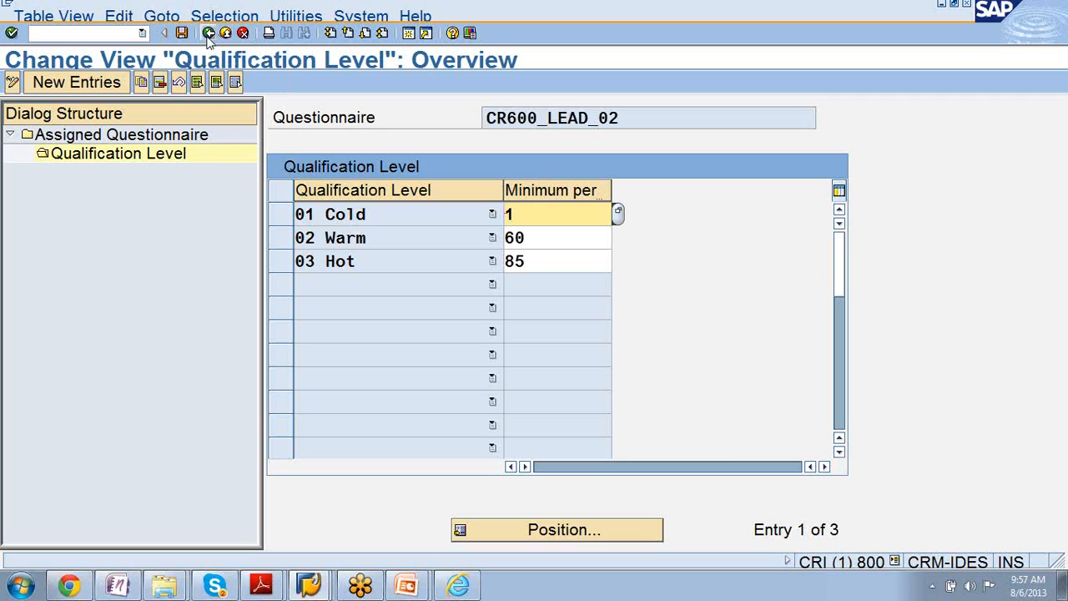
- Return to the assigned questionnaires, select LEAD QUESTIONNAIRE, and leave the activity for the Display IMG structure
left_click(144, 136)
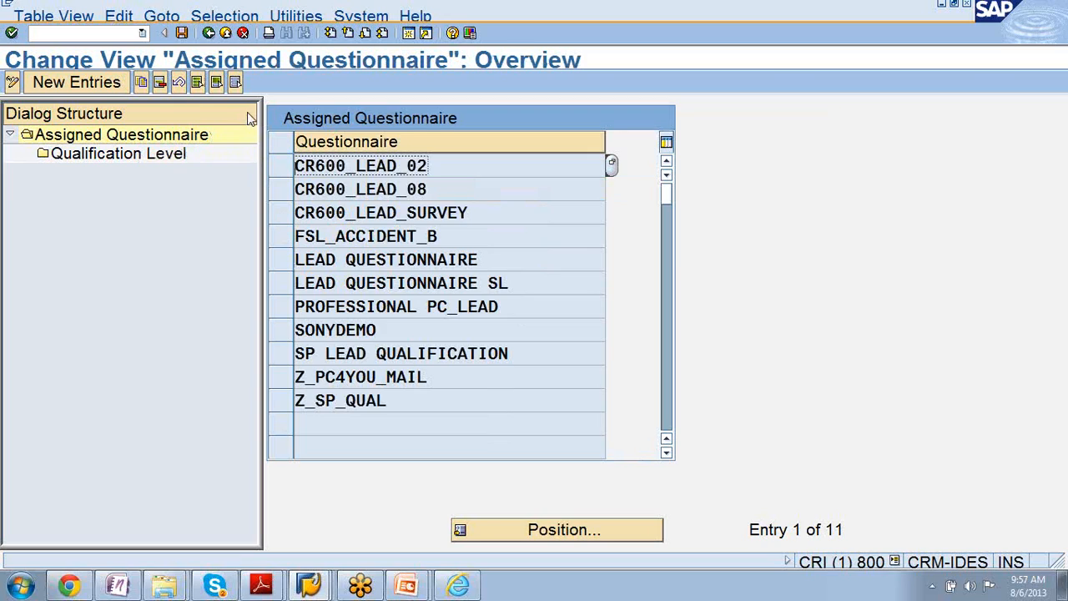
left_click(285, 267)
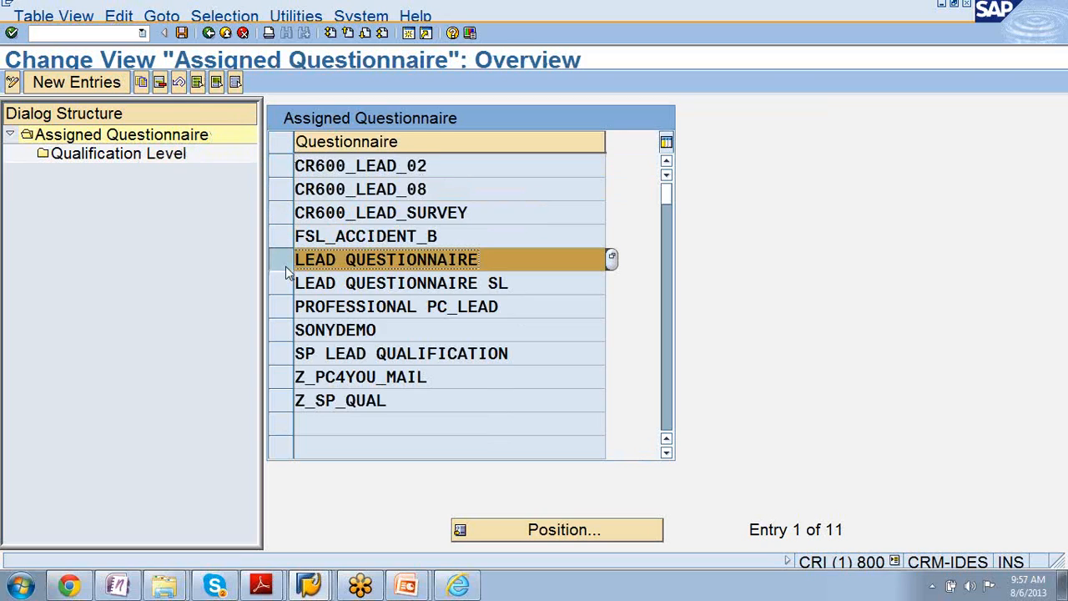
left_click(285, 267)
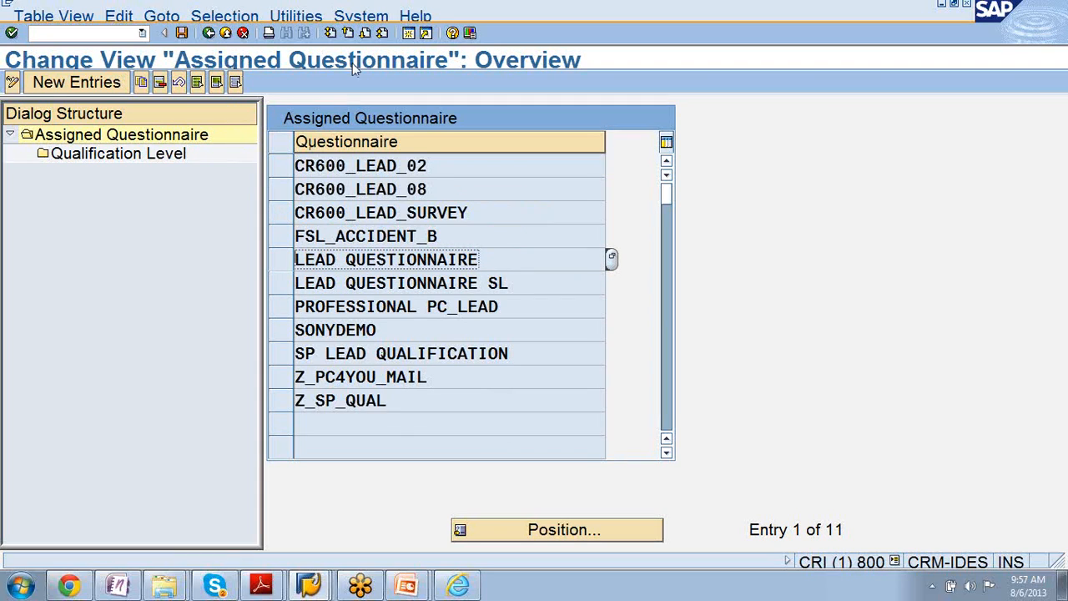
left_click(283, 266)
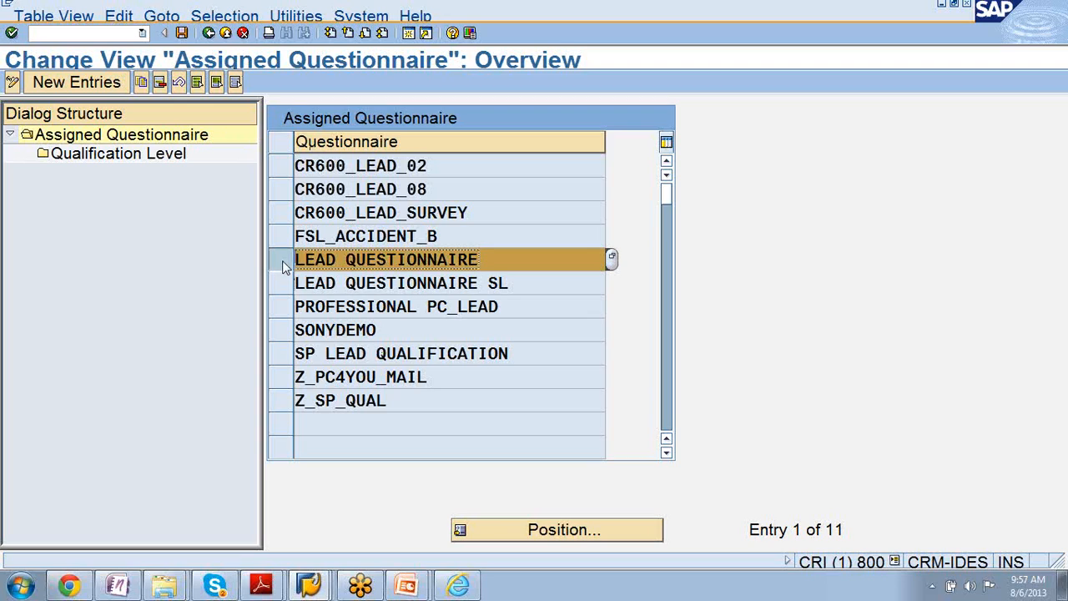
left_click(209, 34)
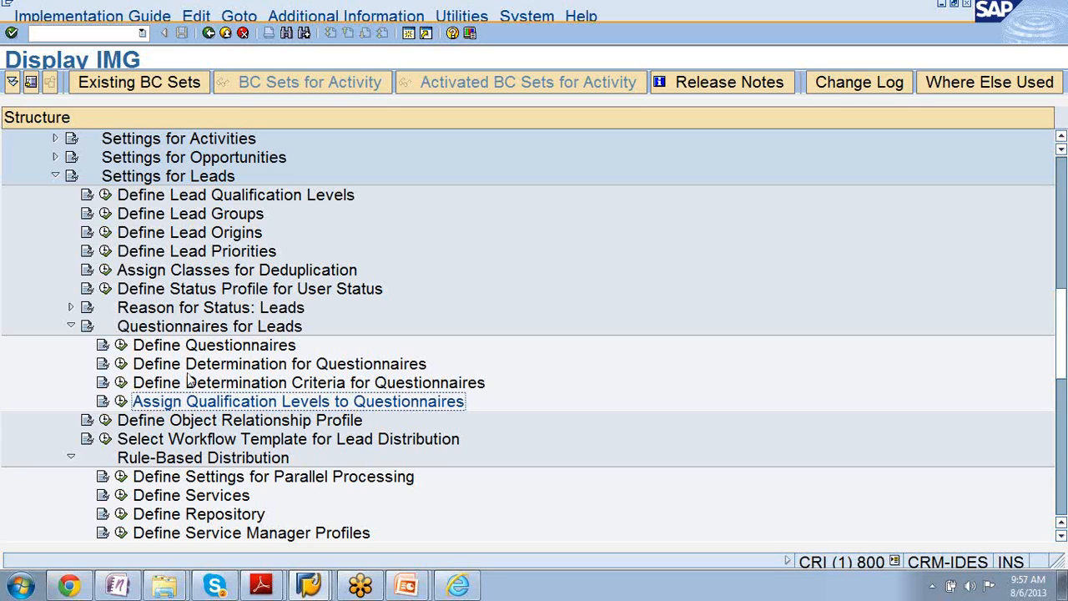
- In Define Determination for Questionnaires, assign criteria set Z02CR600 to determination ABC
left_click(177, 367)
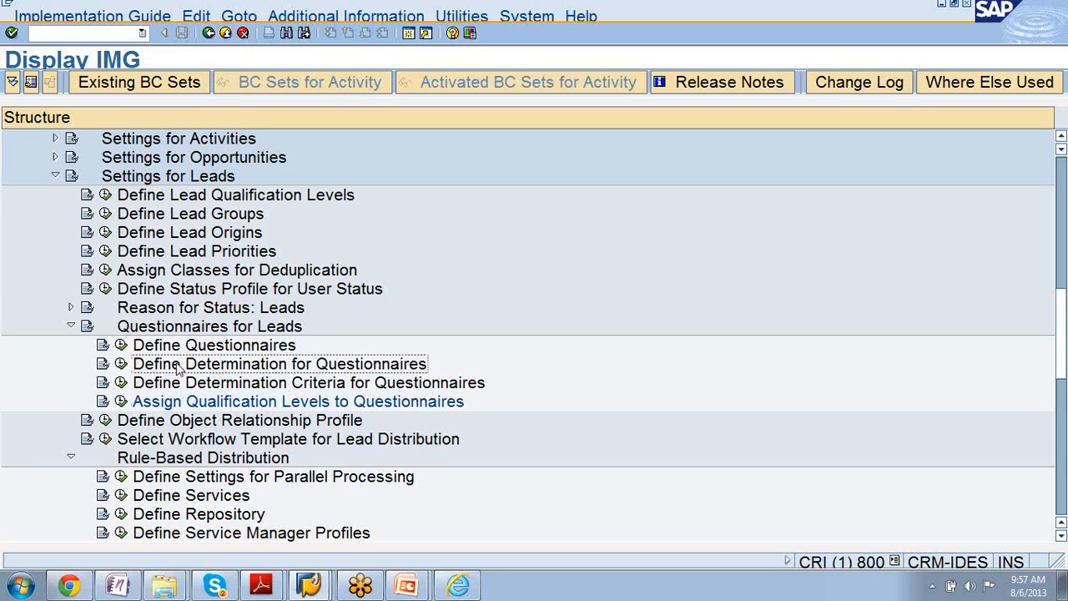
left_click(121, 364)
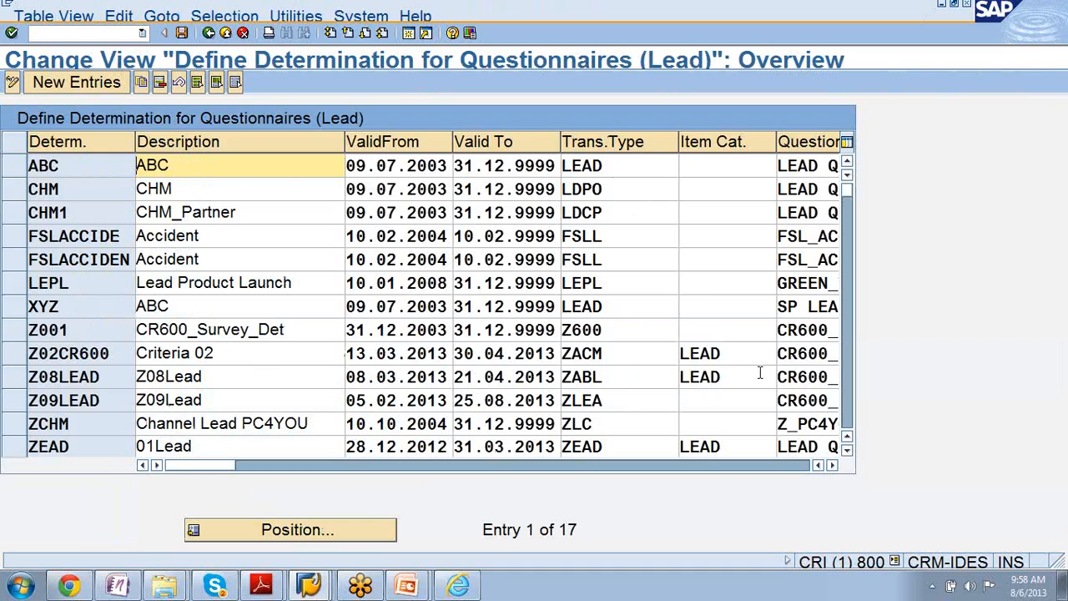
left_click(832, 467)
left_click(833, 467)
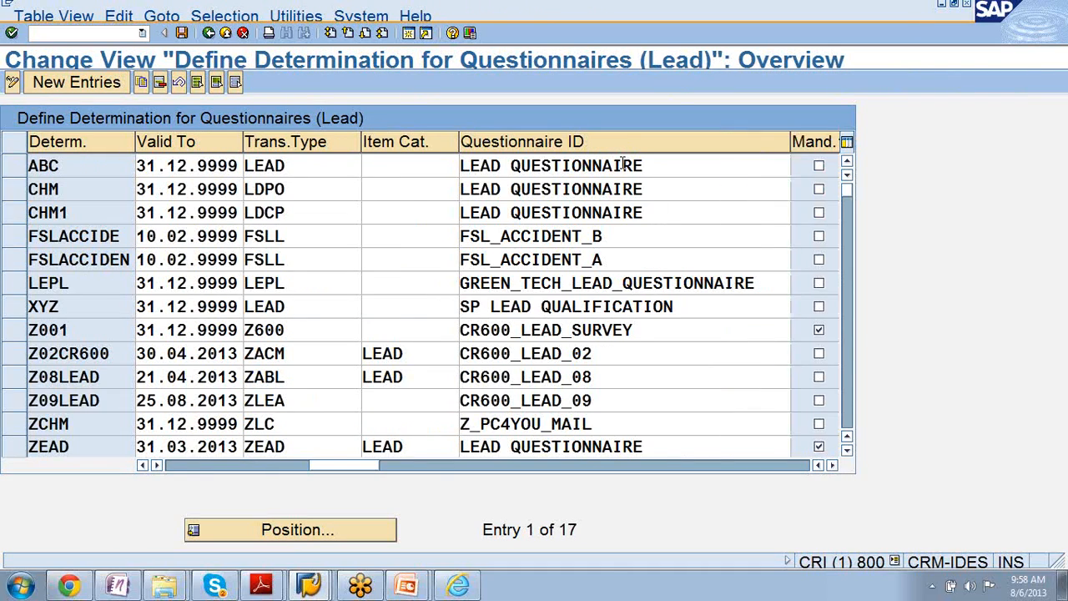
left_click(820, 446)
left_click(819, 446)
left_click(834, 465)
left_click(834, 466)
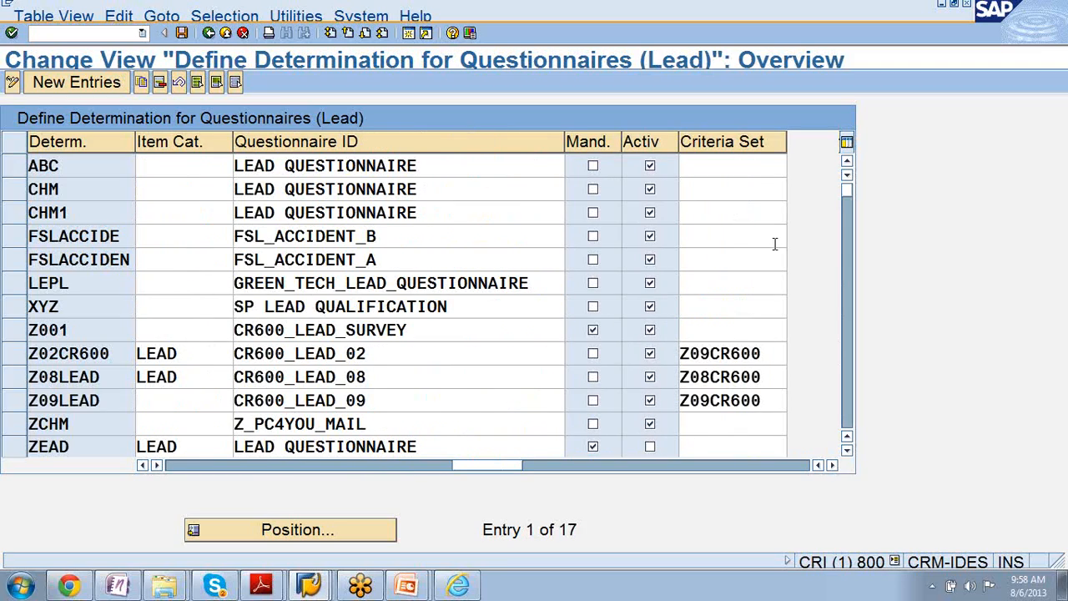
left_click(738, 174)
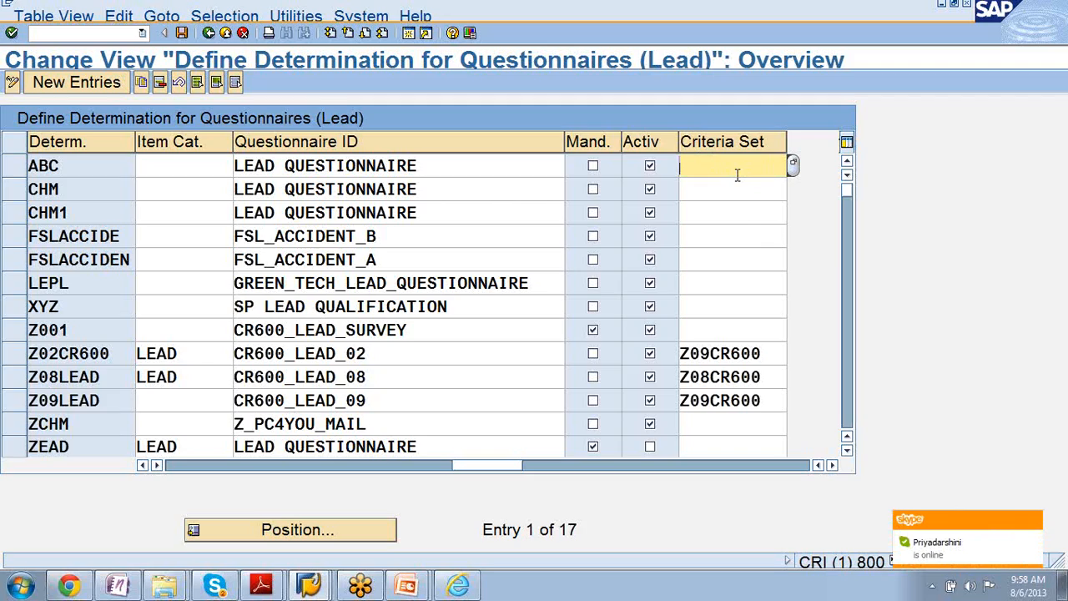
left_click(794, 164)
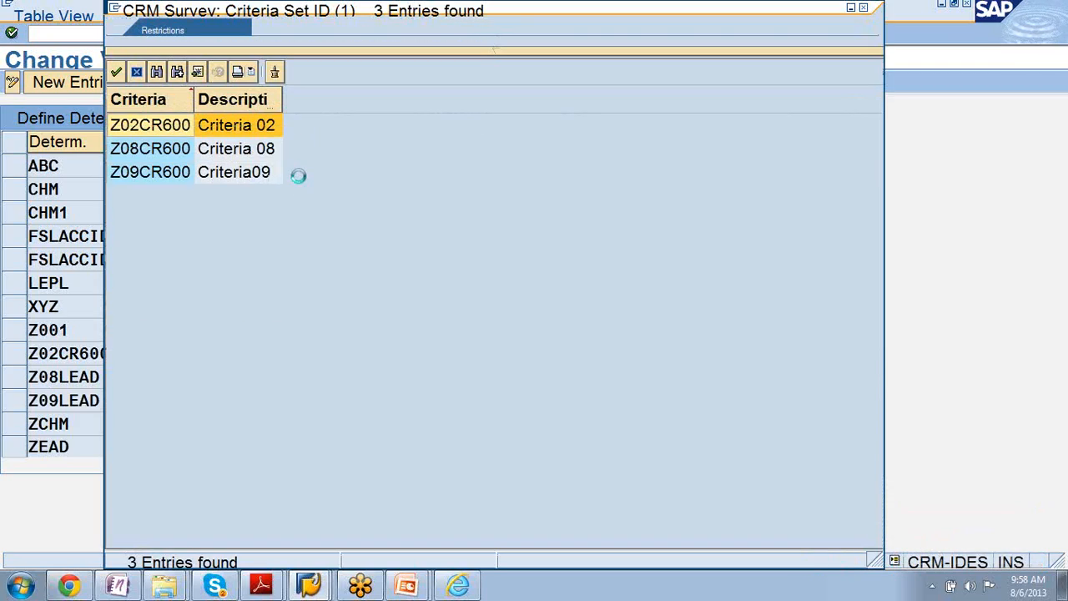
double_click(239, 124)
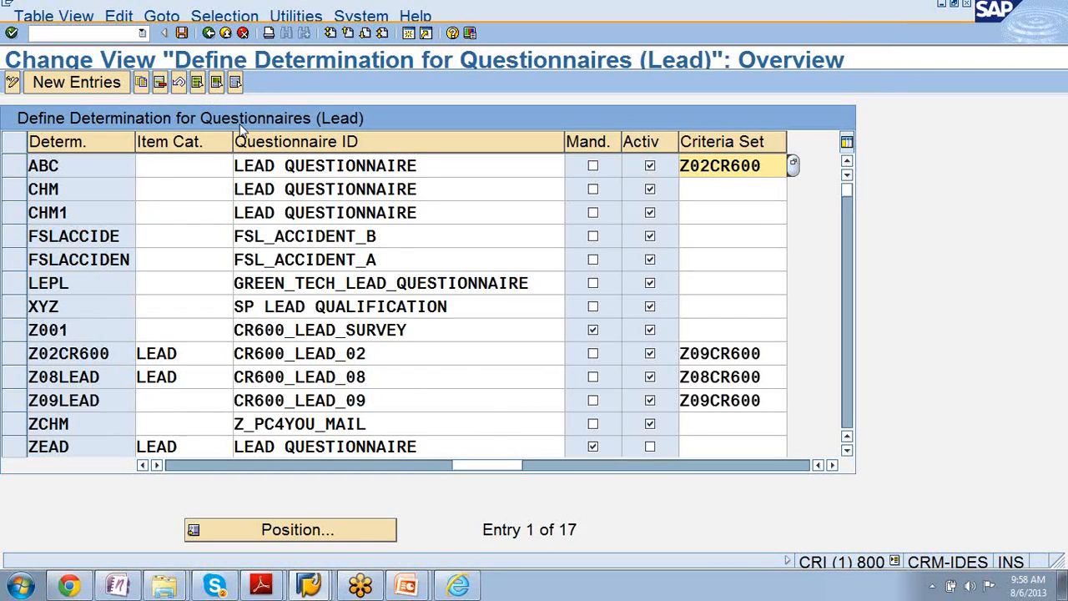
- Save the questionnaire determination to customizing request CRIK900268 and return to the Display IMG structure
left_click(181, 34)
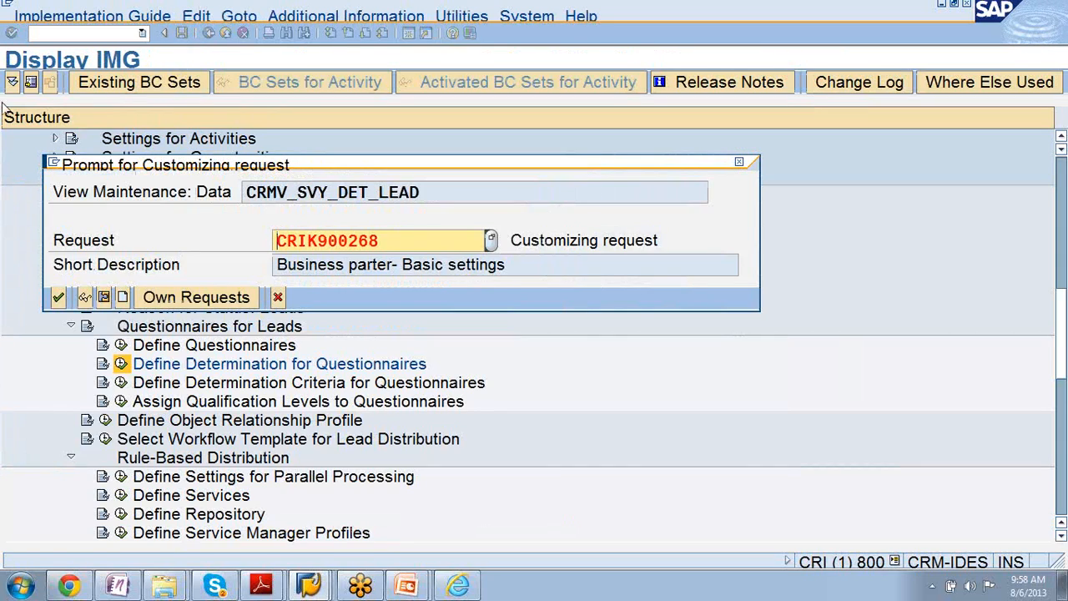
left_click(58, 297)
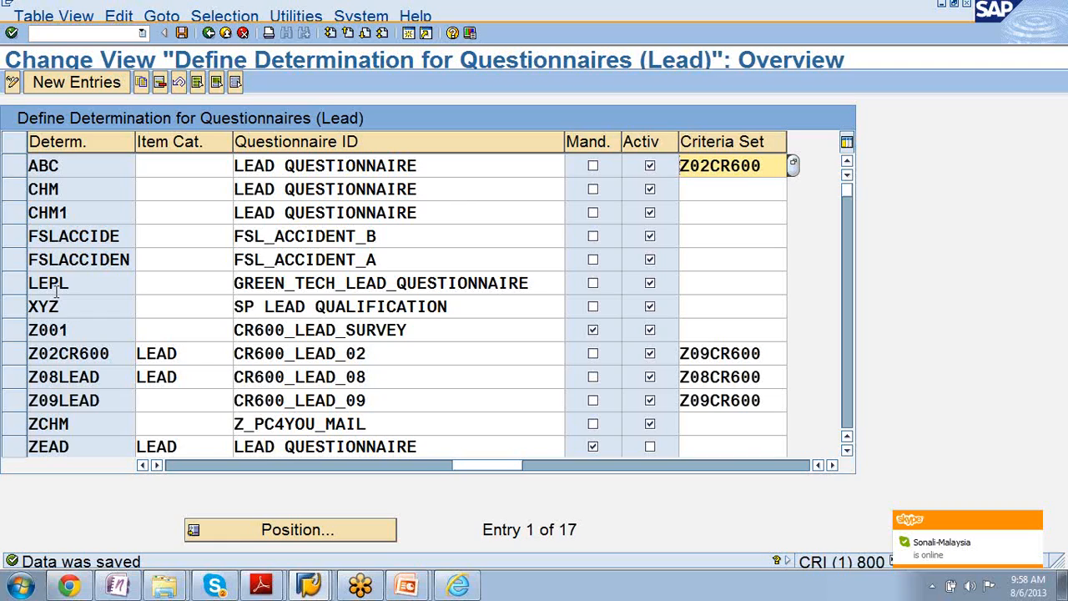
left_click(207, 33)
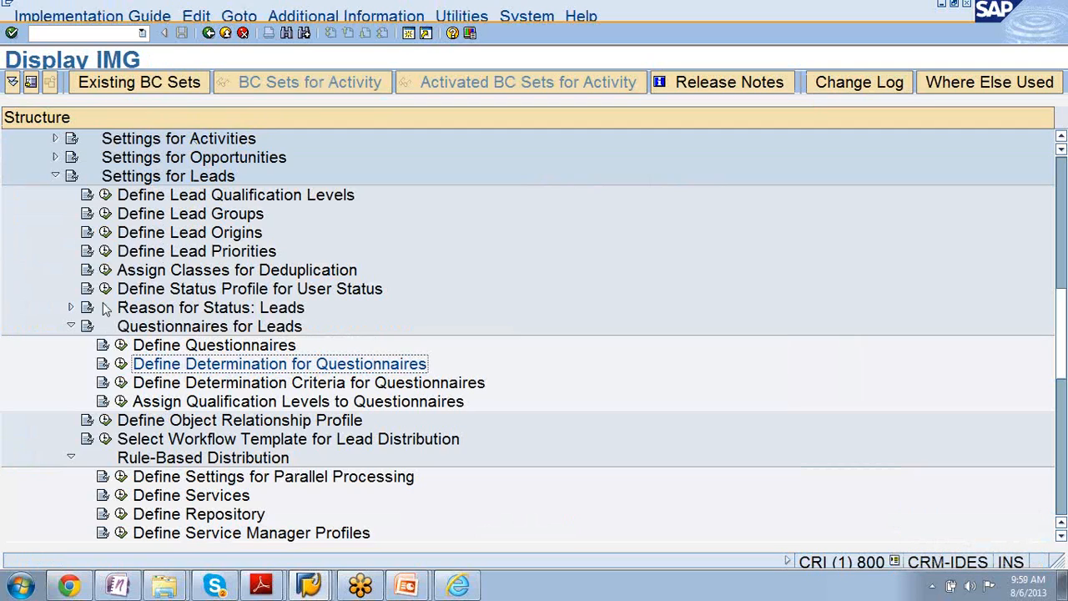
- Collapse Questionnaires for Leads and examine the Define Settings for Parallel Processing table and its documentation under Rule-Based Distribution
left_click(70, 326)
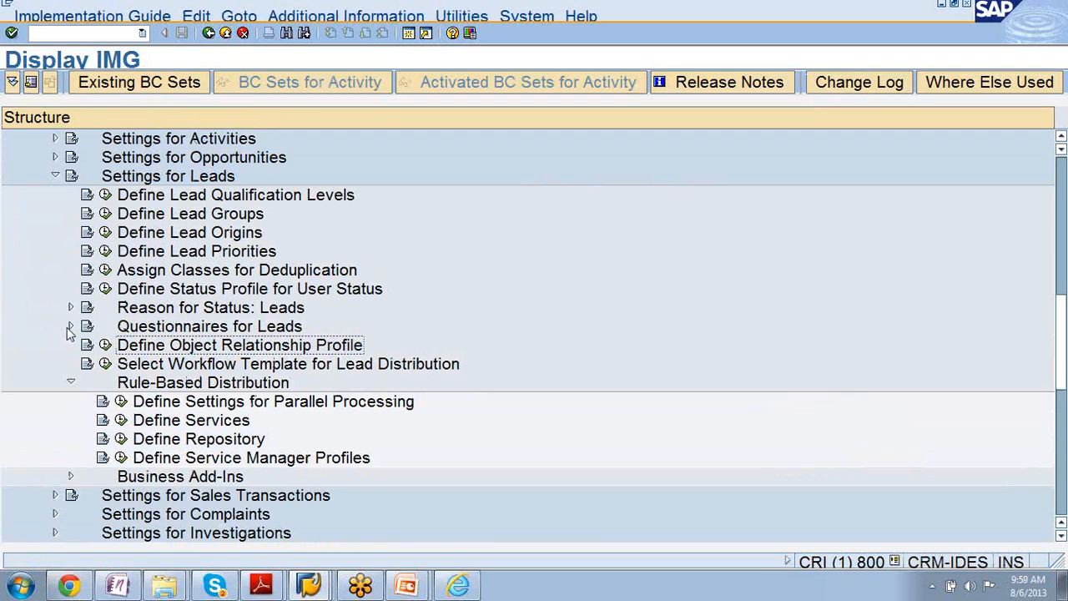
left_click(55, 176)
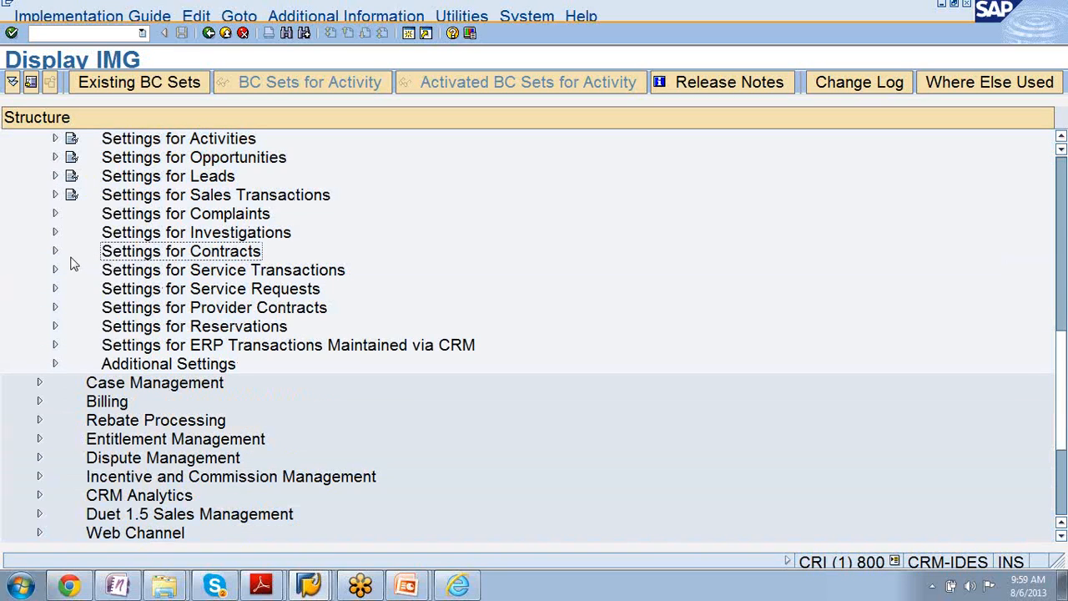
left_click(56, 176)
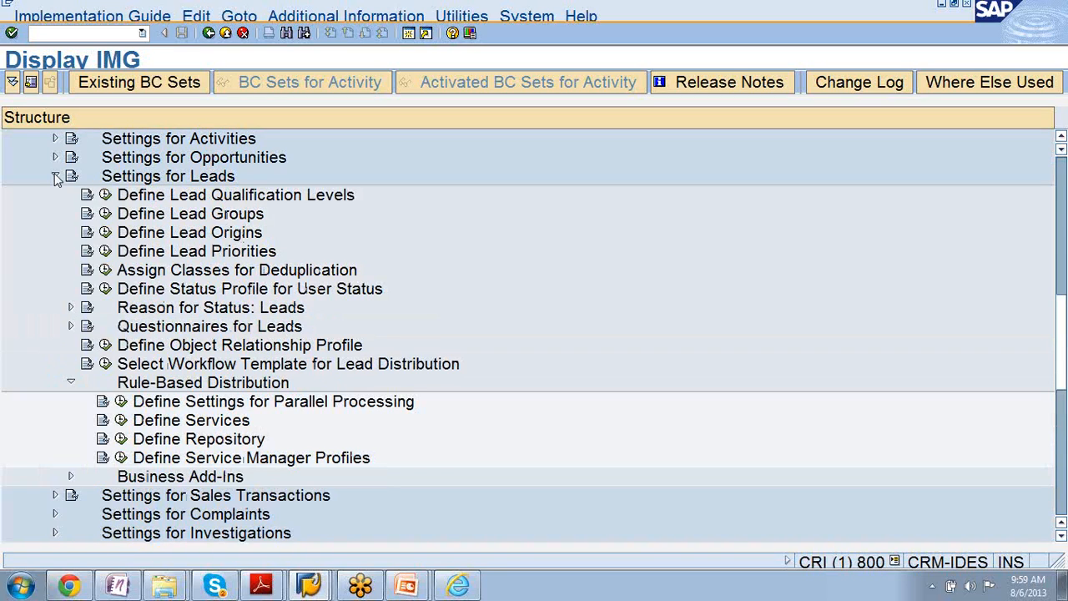
left_click(155, 390)
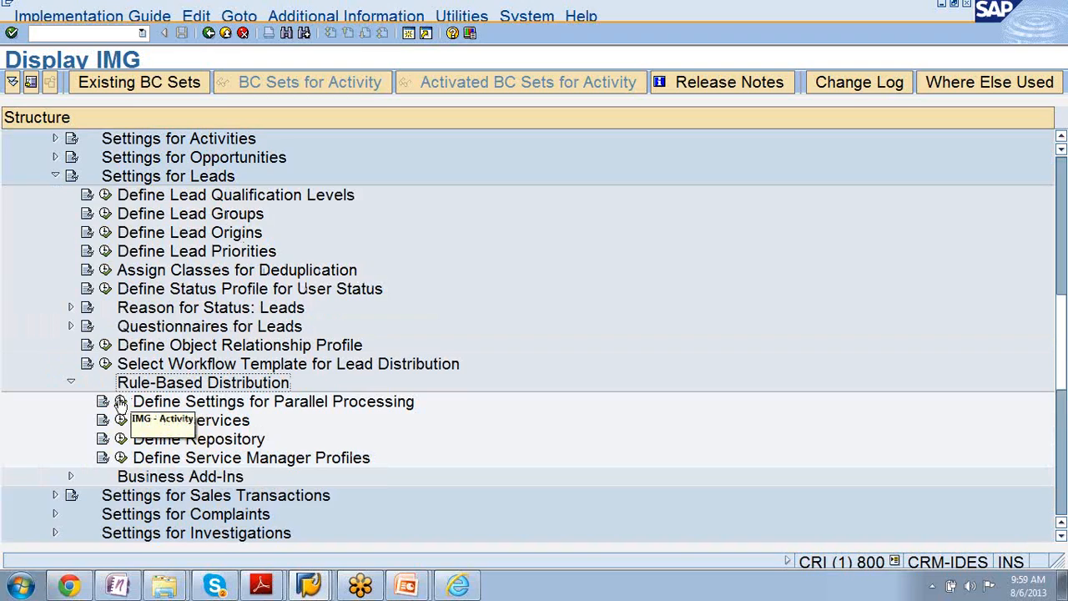
left_click(121, 402)
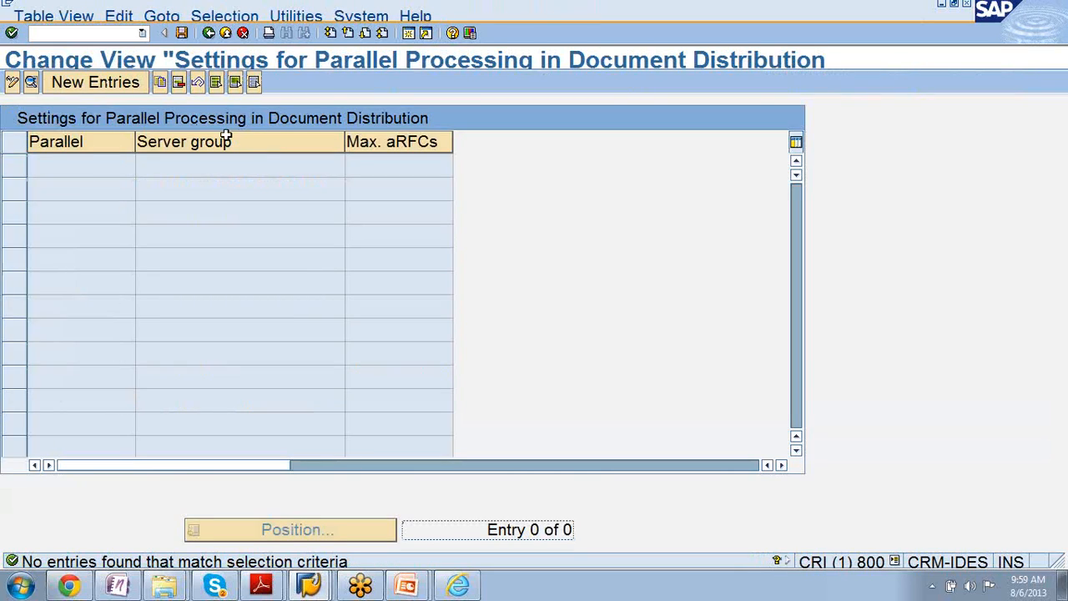
left_click(209, 33)
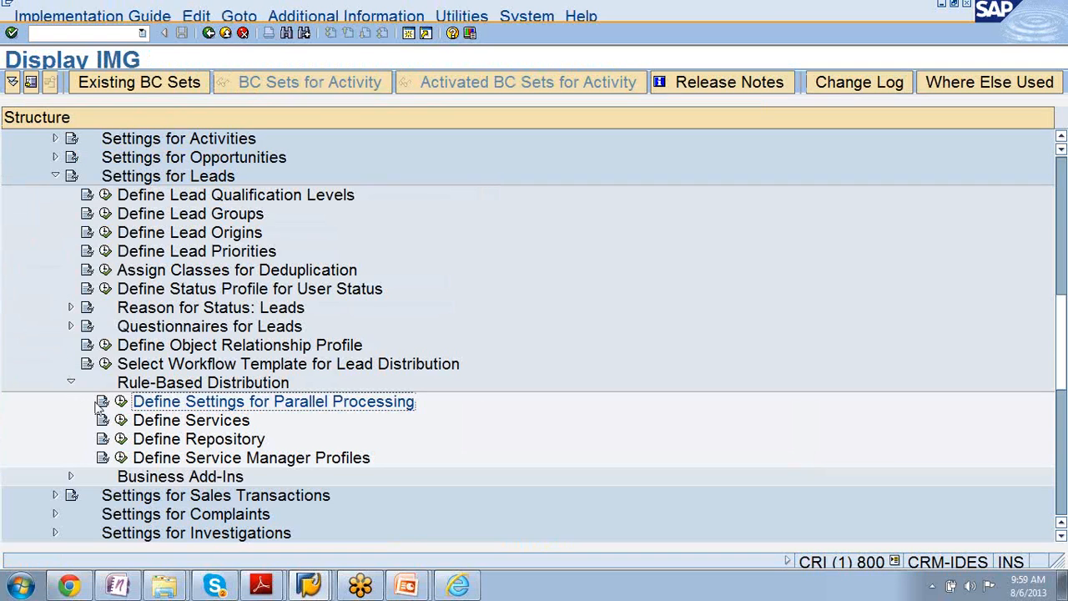
left_click(102, 403)
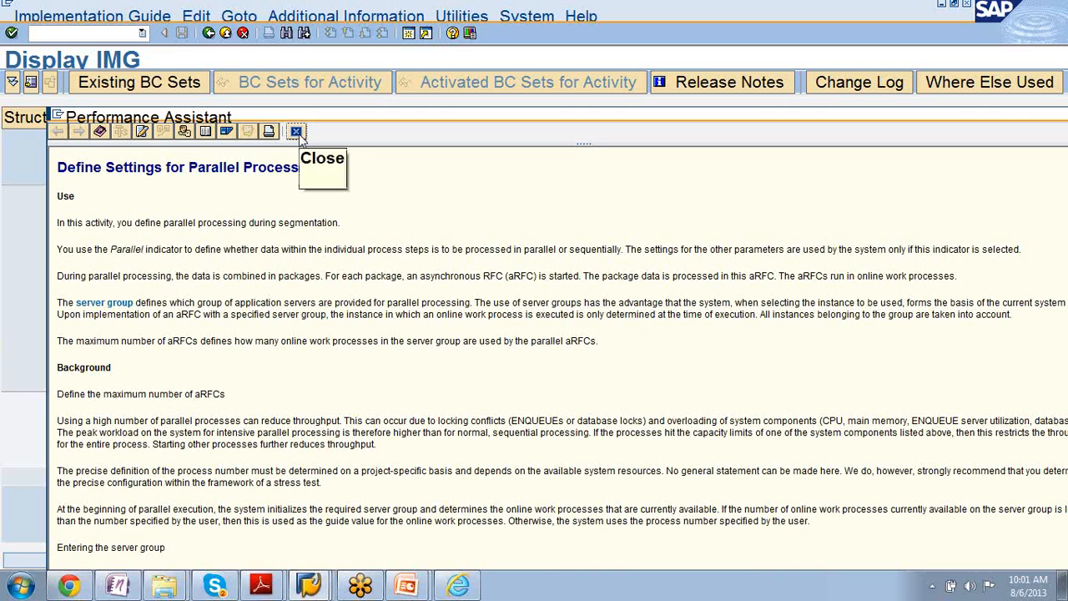
left_click(296, 132)
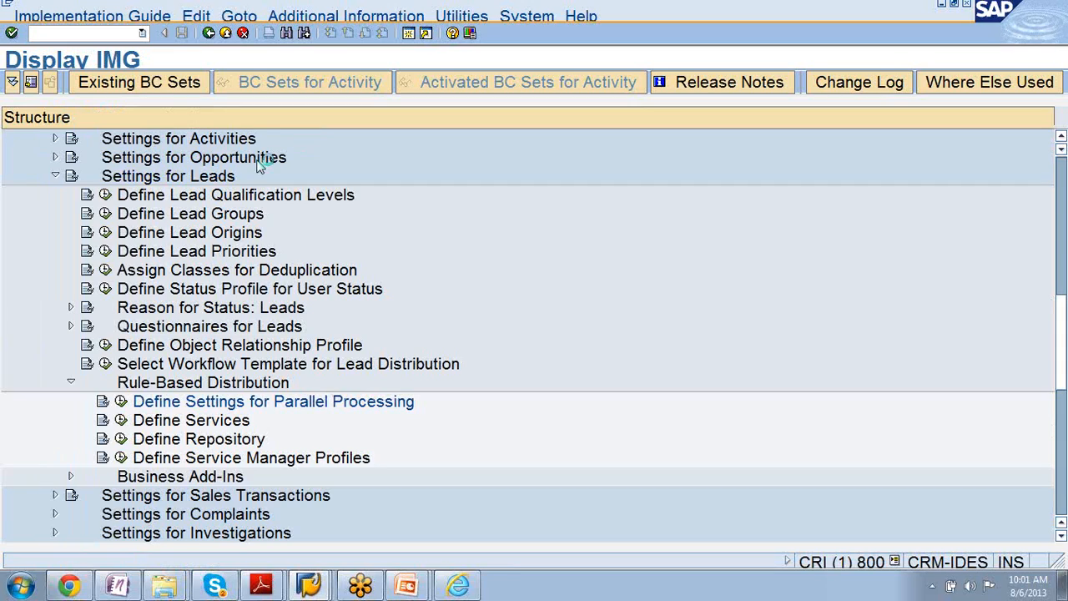
- Create a parallel processing entry with Parallel enabled, server group parallel_generators and a maximum of 3 aRFCs
left_click(121, 402)
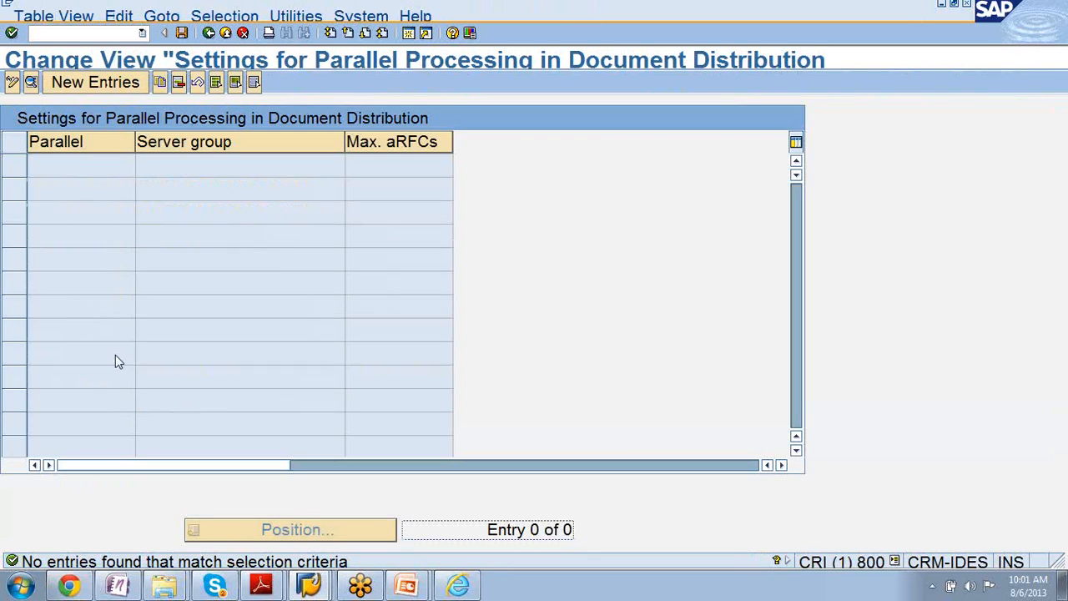
left_click(98, 82)
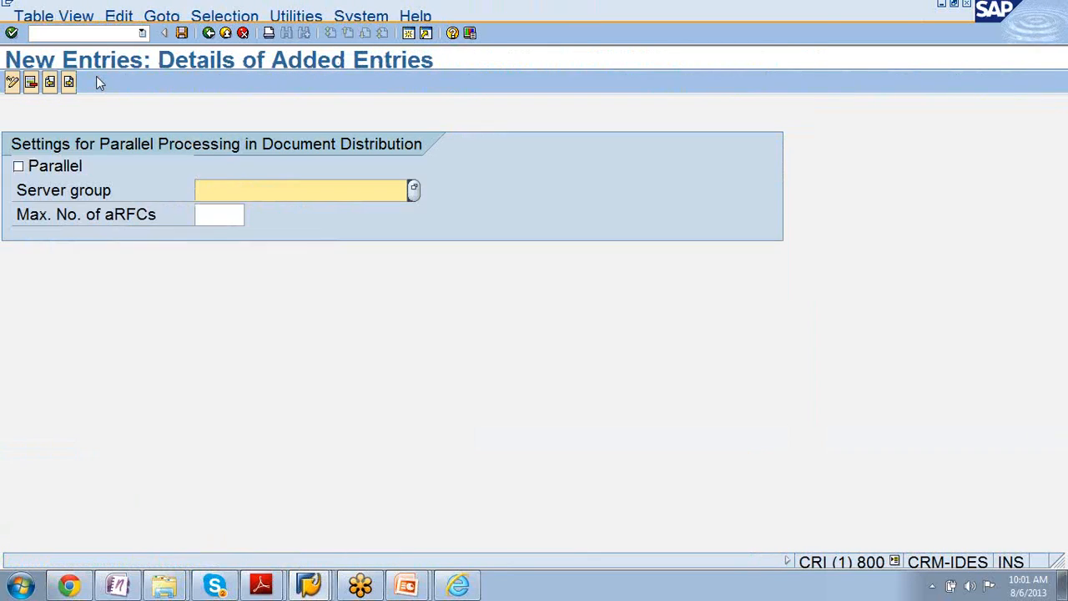
left_click(19, 168)
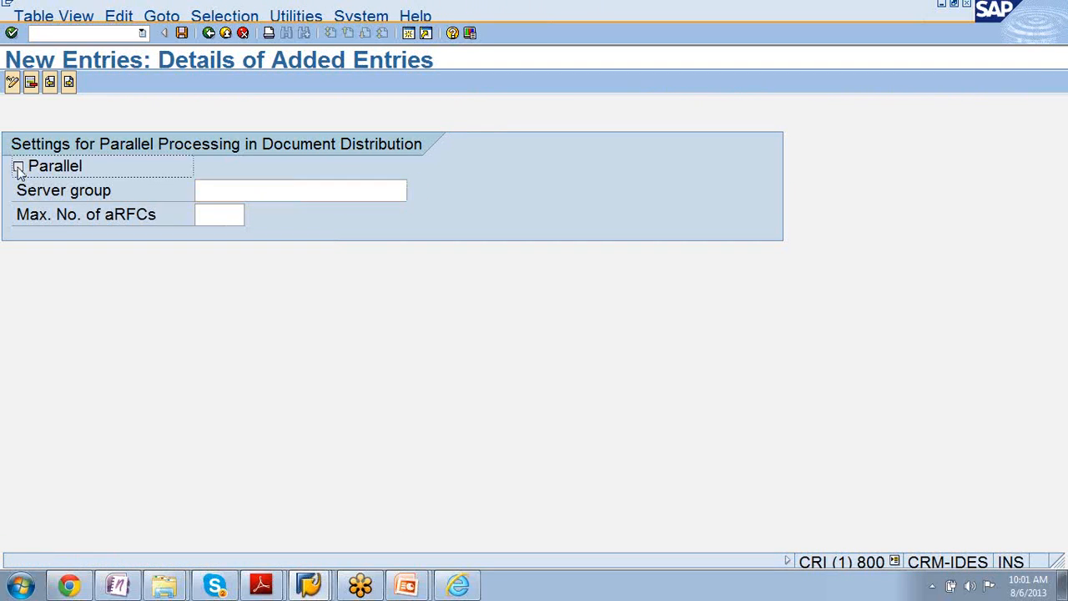
left_click(238, 187)
left_click(414, 190)
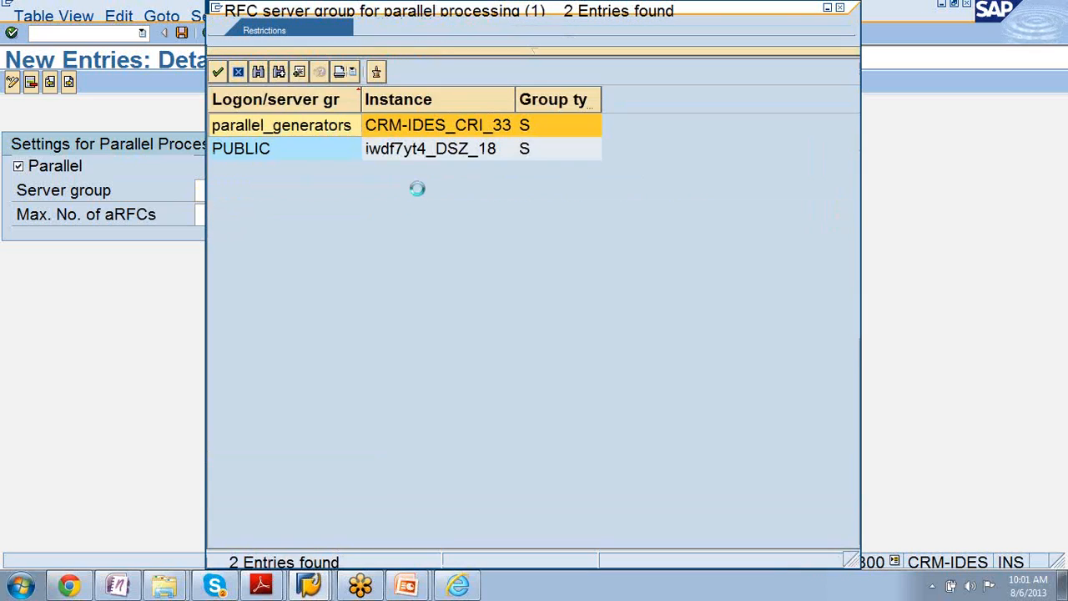
double_click(255, 126)
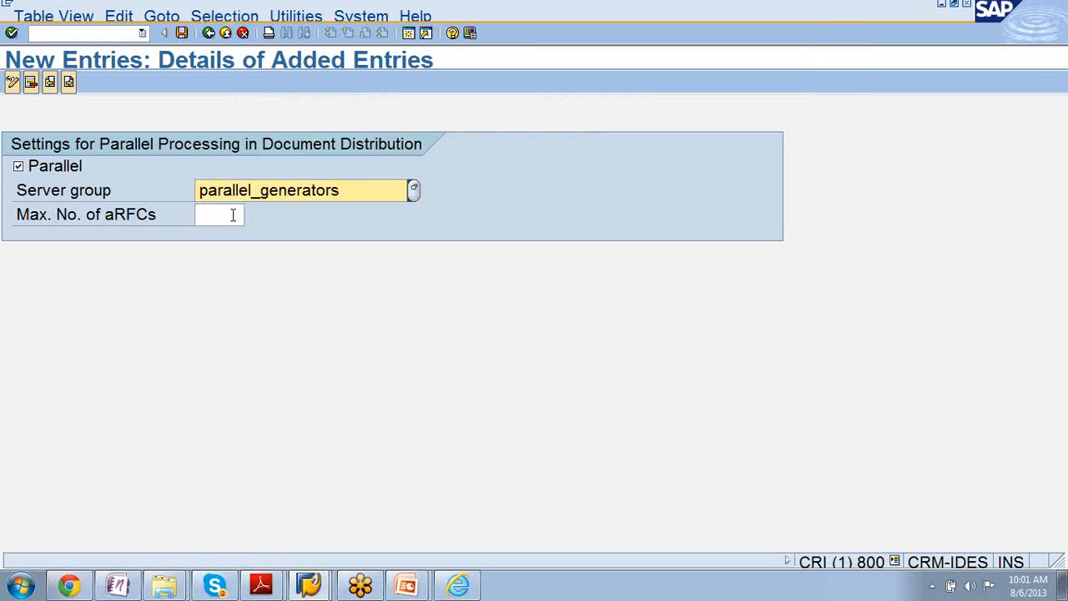
left_click(233, 216)
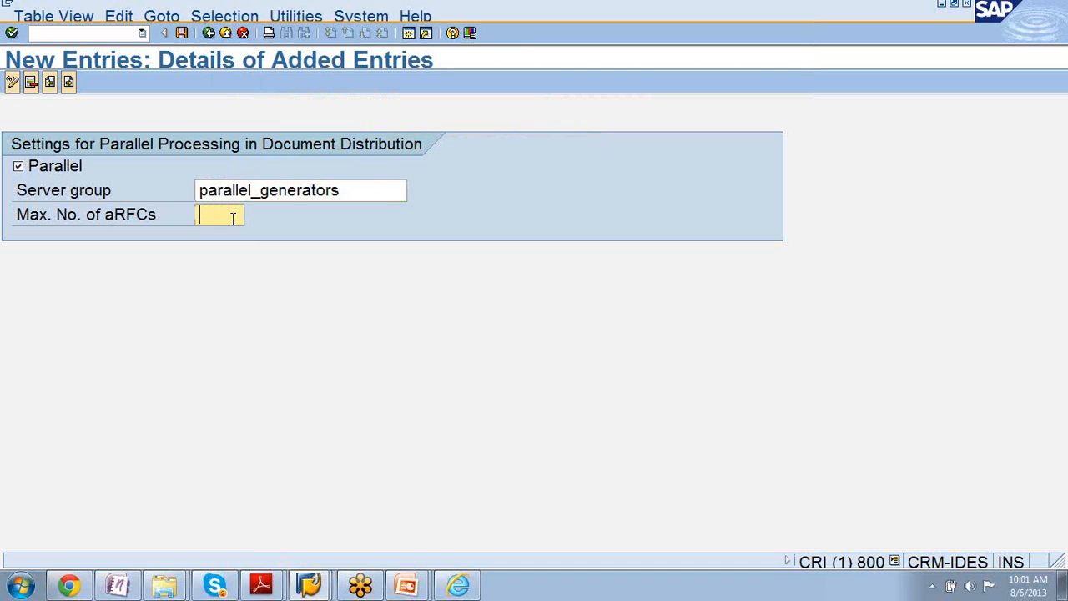
type("3")
- Save the parallel processing entry to customizing request CRIK900268 and return to the Display IMG structure
left_click(181, 34)
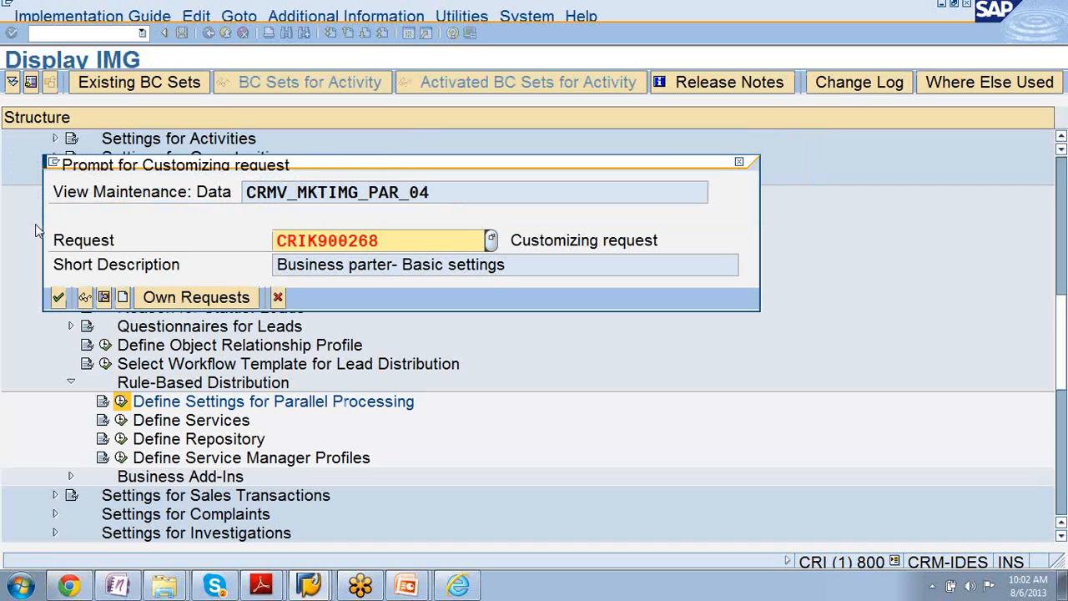
left_click(56, 296)
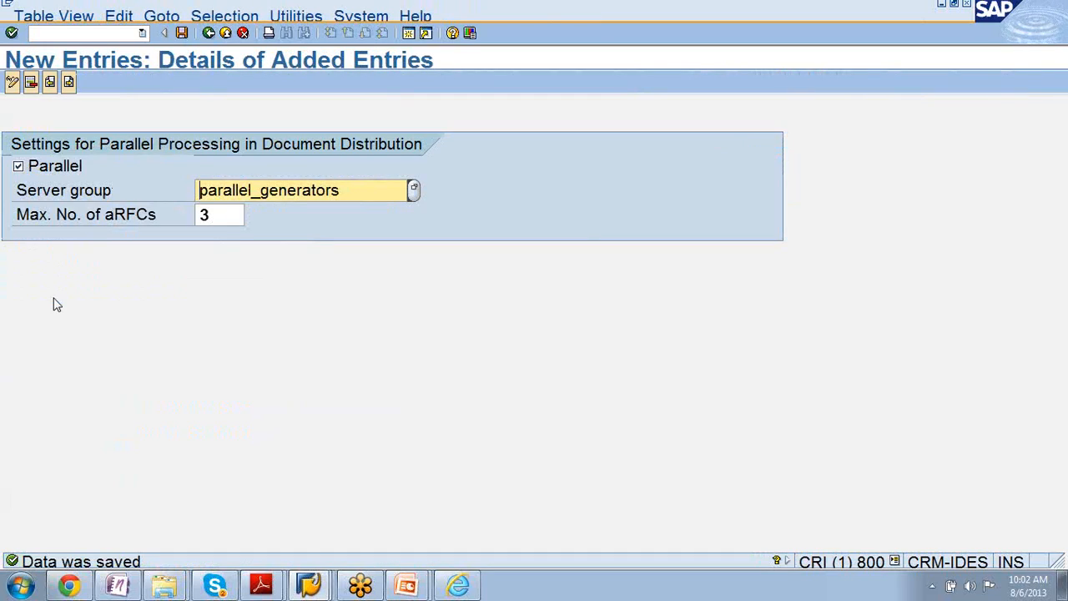
left_click(209, 33)
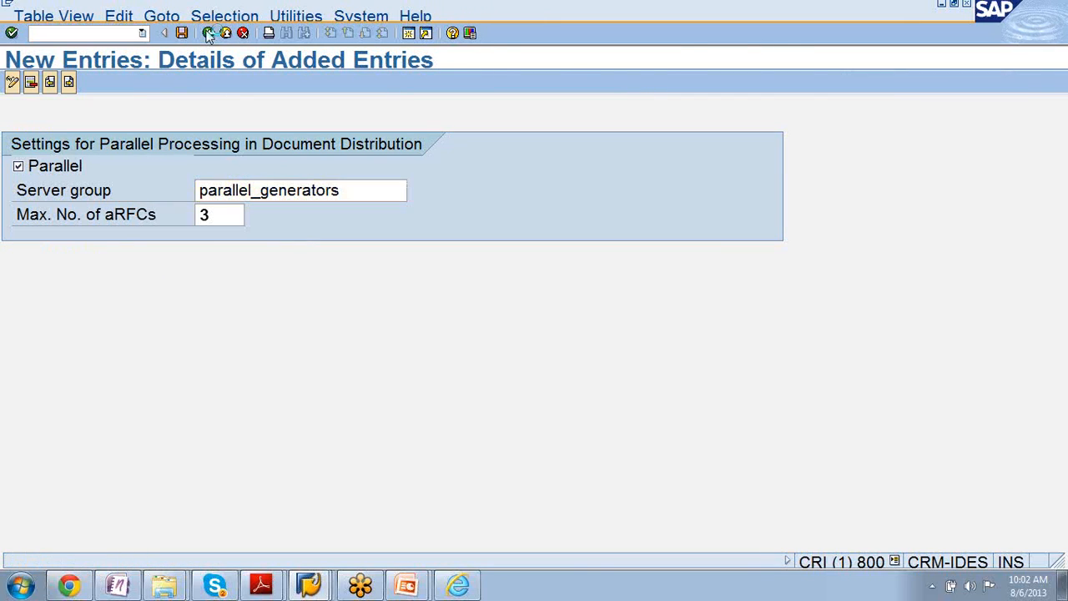
left_click(209, 33)
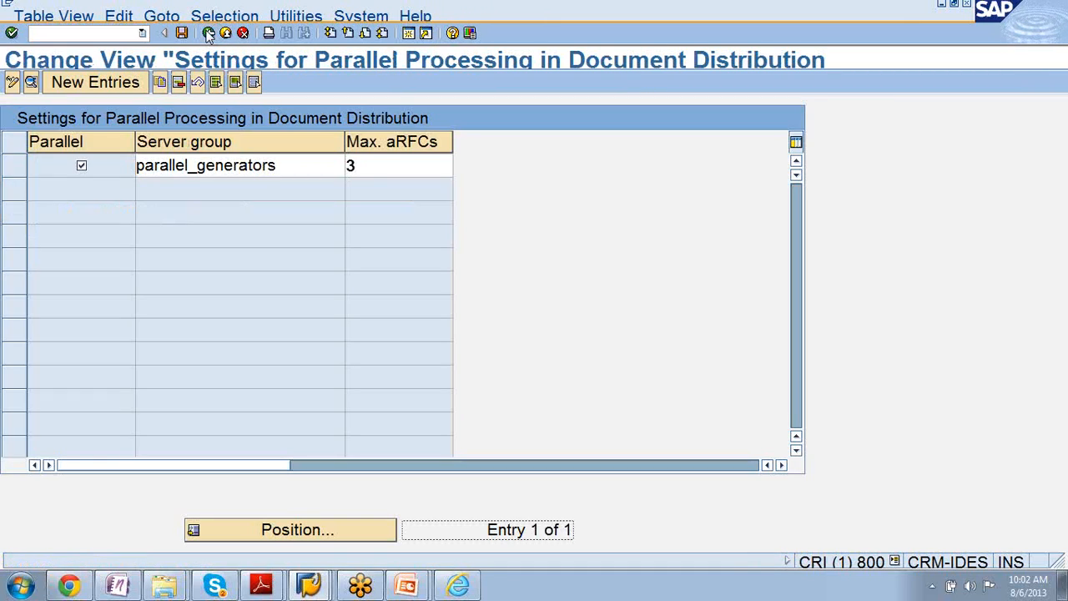
left_click(209, 34)
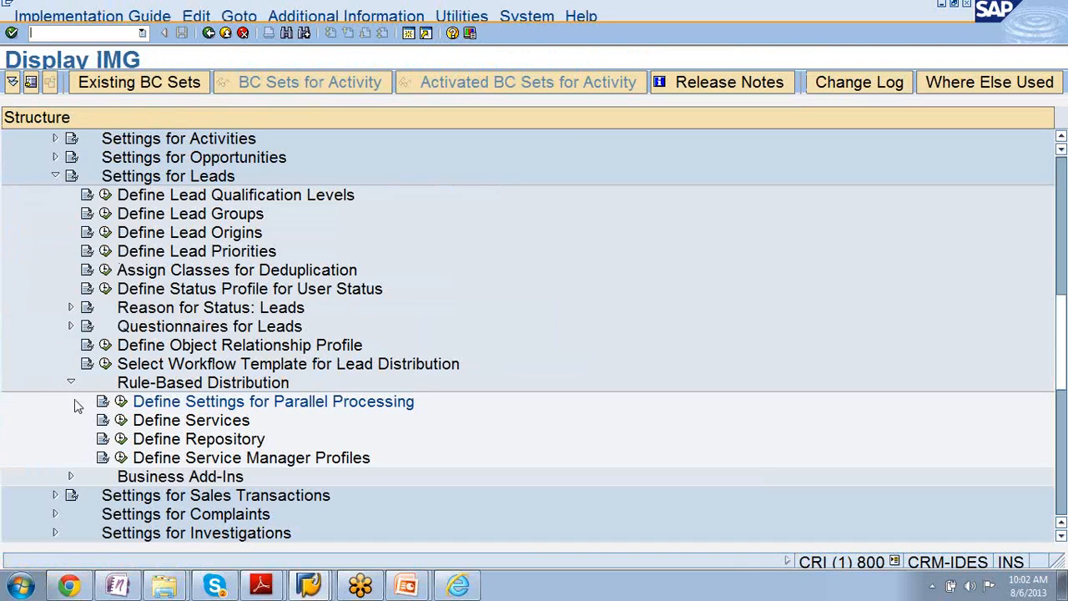
- Run Define Services, examine the properties of service AH_AUTO_RESP, and return to the Display IMG structure
left_click(121, 419)
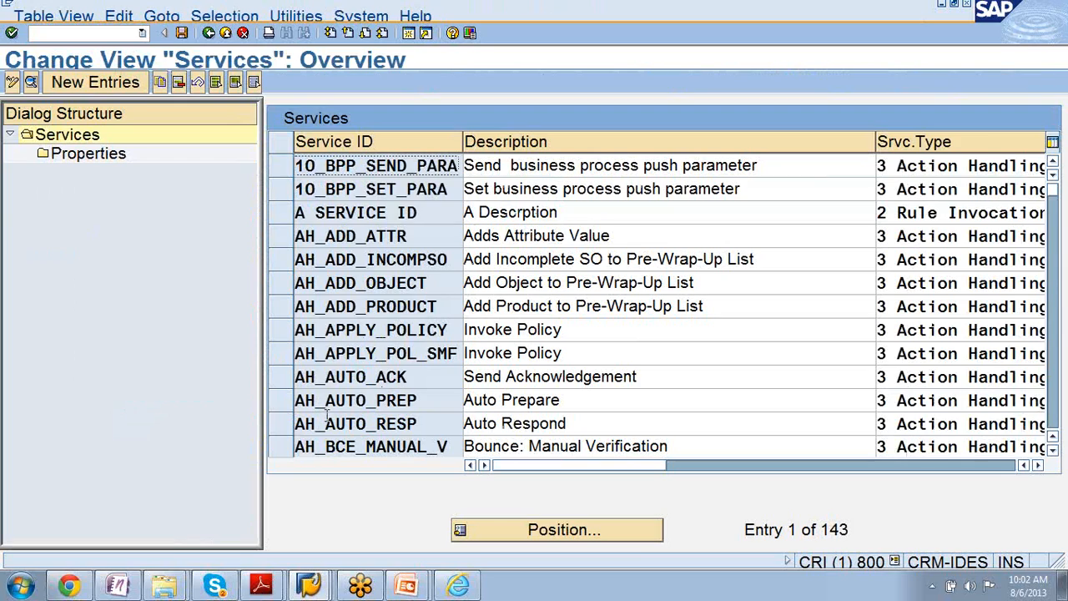
left_click(288, 424)
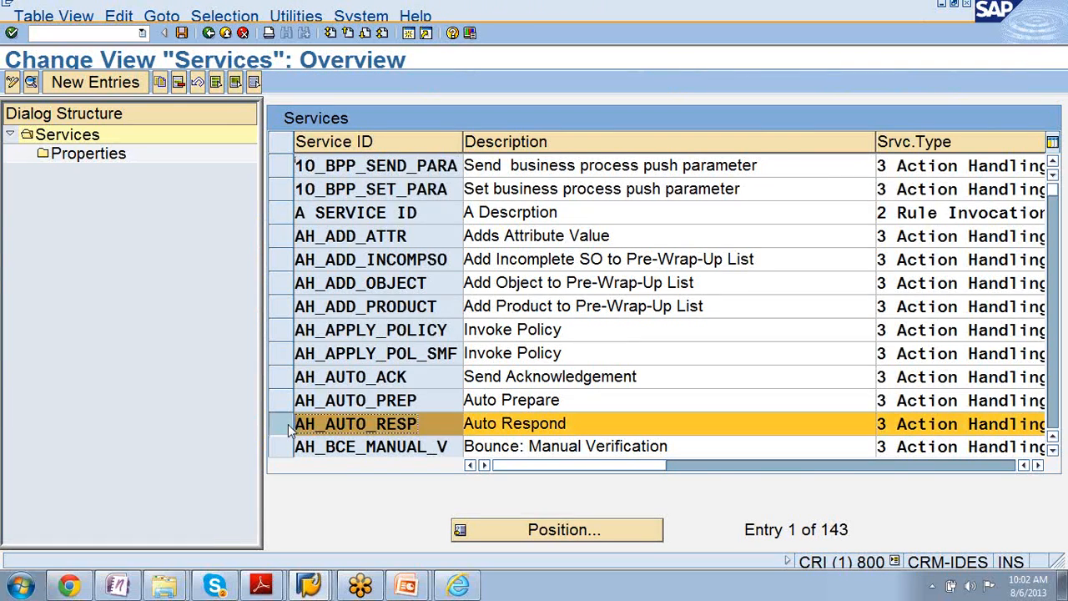
left_click(117, 160)
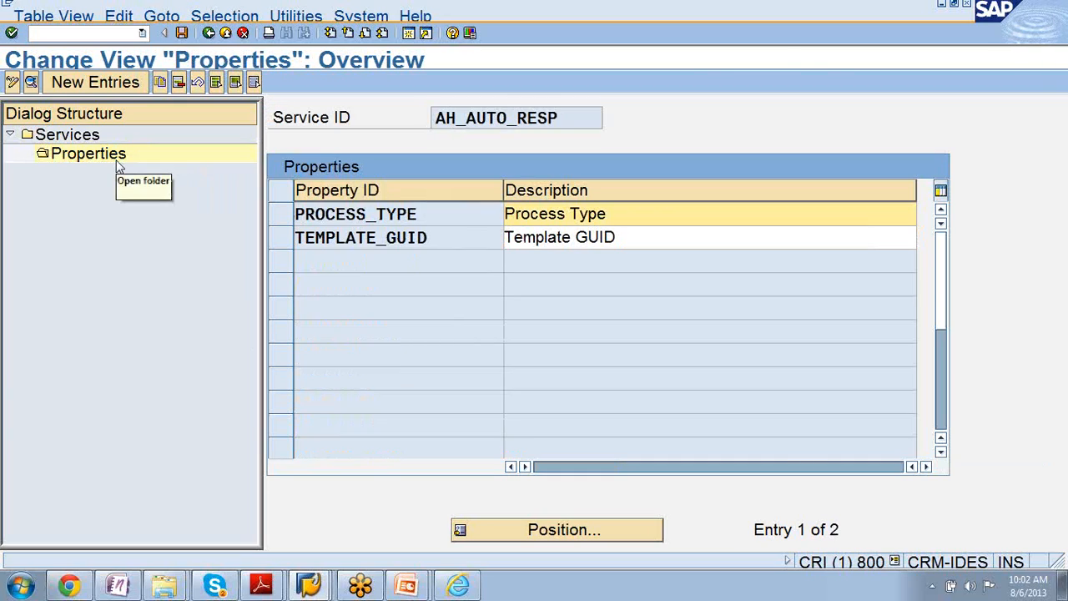
left_click(209, 35)
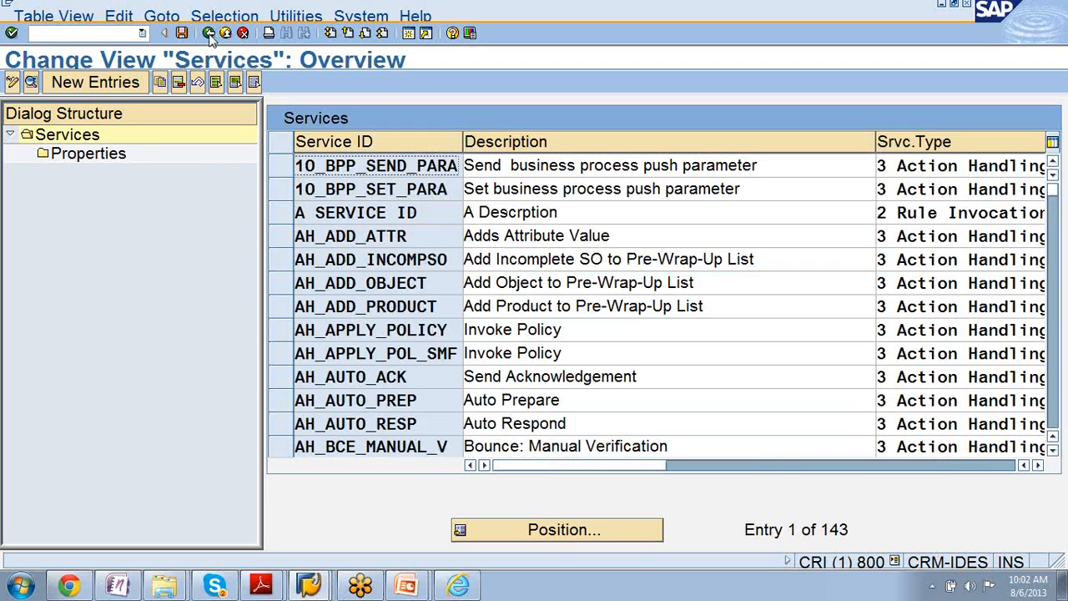
left_click(209, 37)
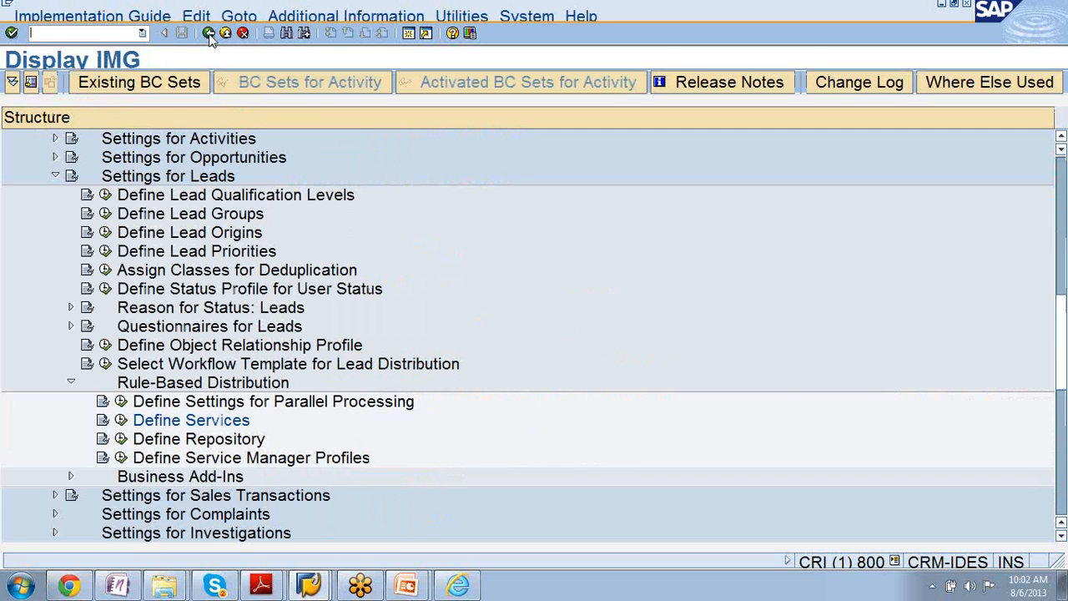
- Collapse the Rule-Based Distribution and Settings for Leads nodes in the IMG structure
left_click(71, 386)
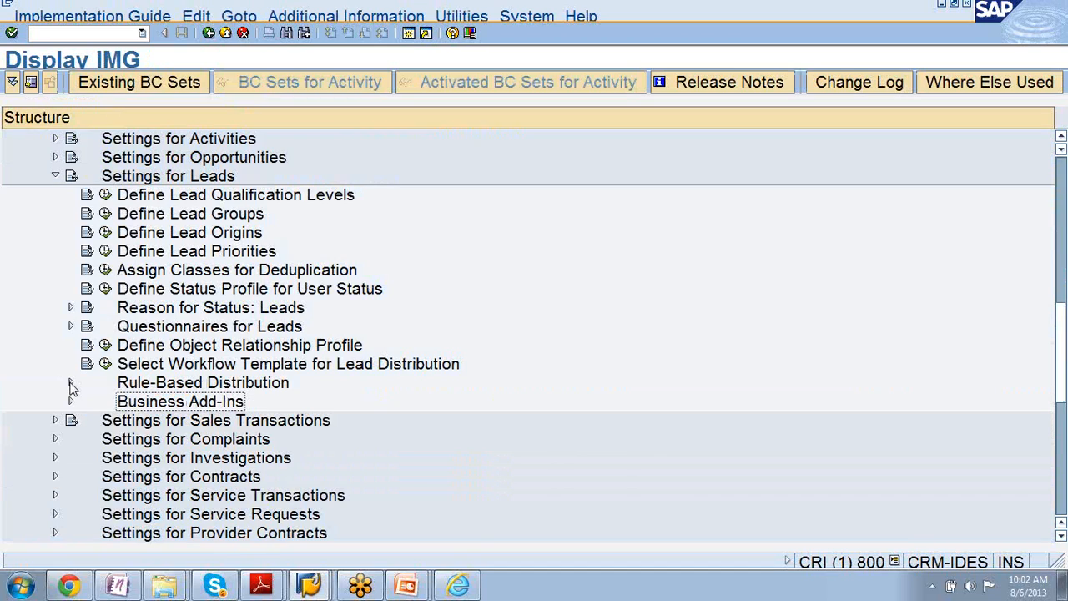
left_click(55, 177)
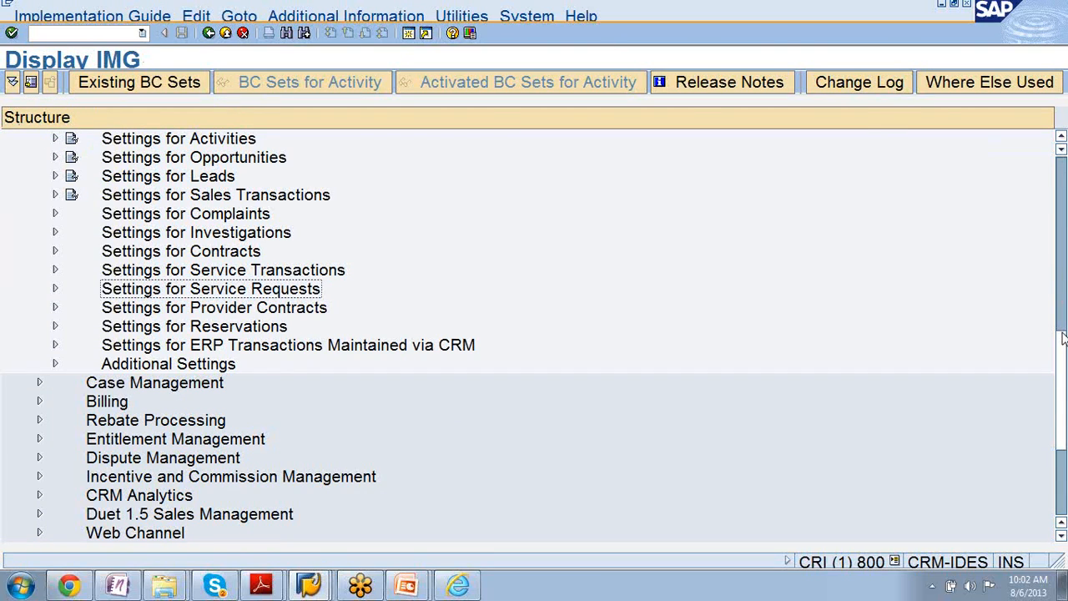
left_click_drag(1063, 337, 1062, 155)
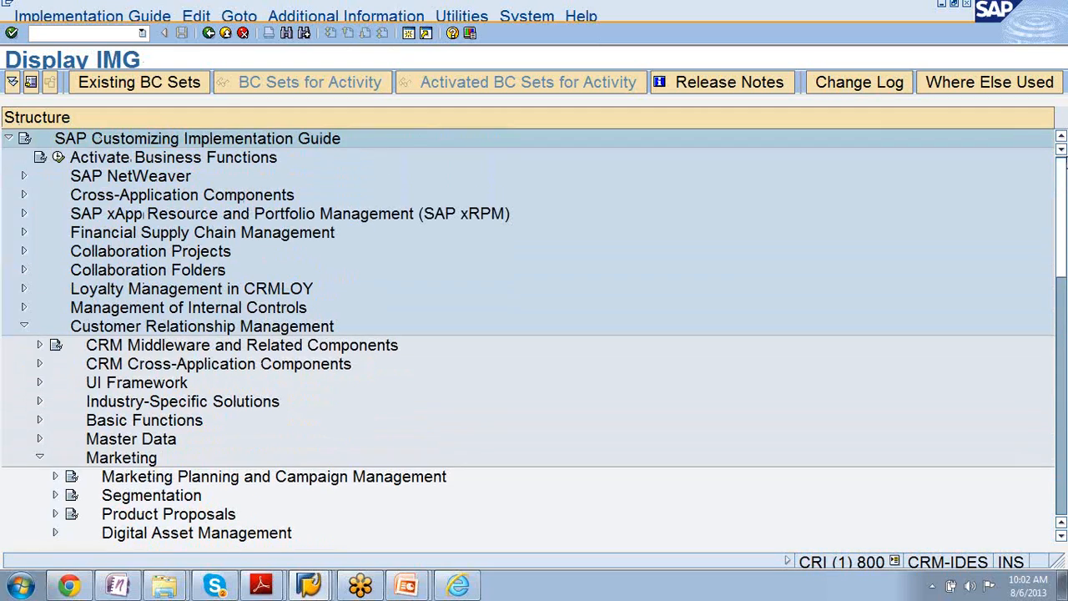
left_click(1058, 368)
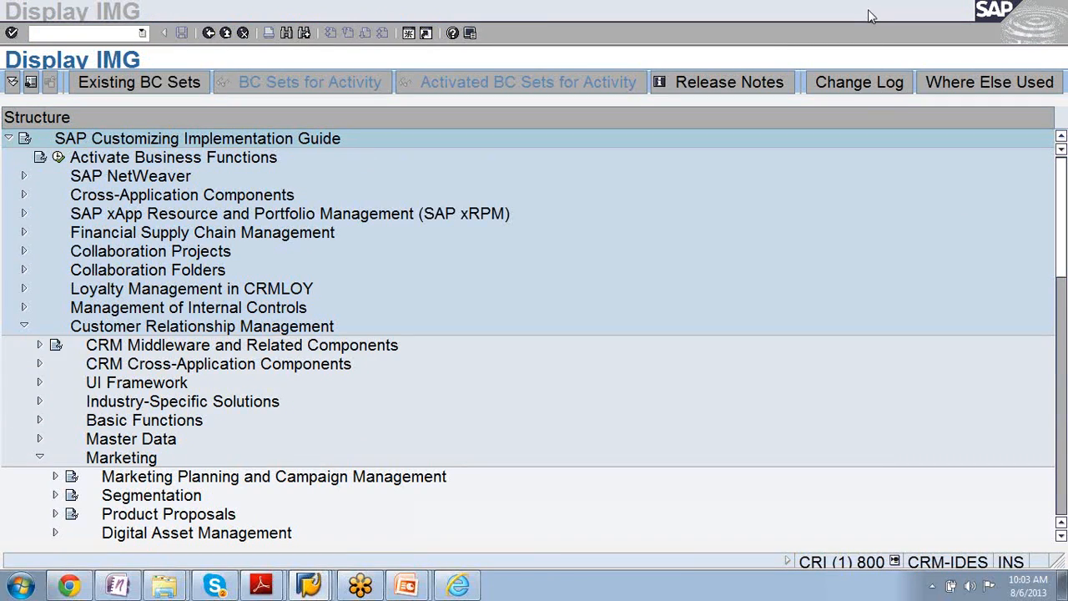
left_click(913, 131)
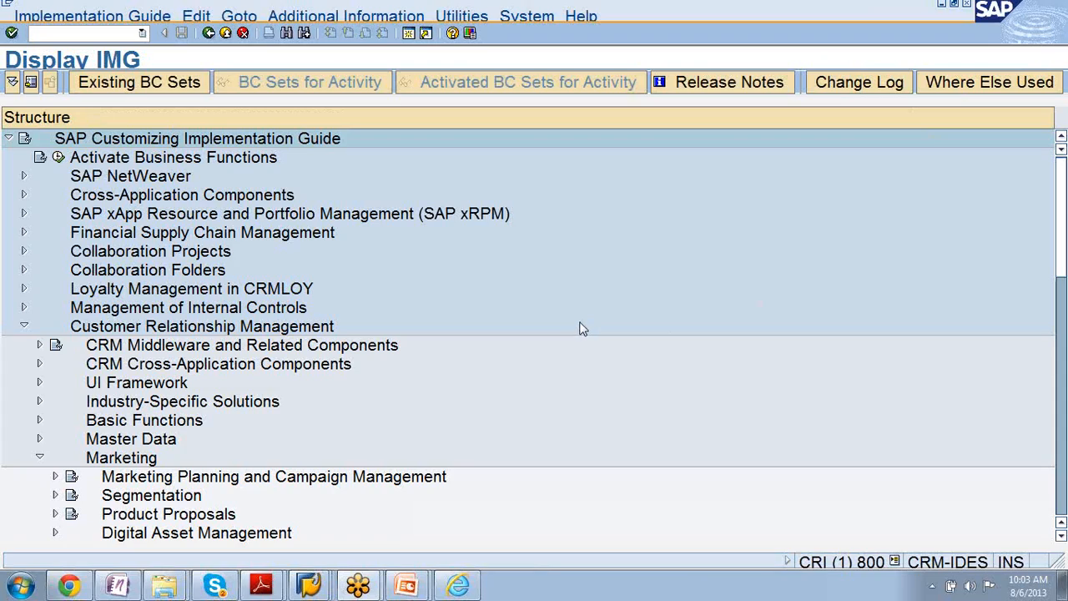